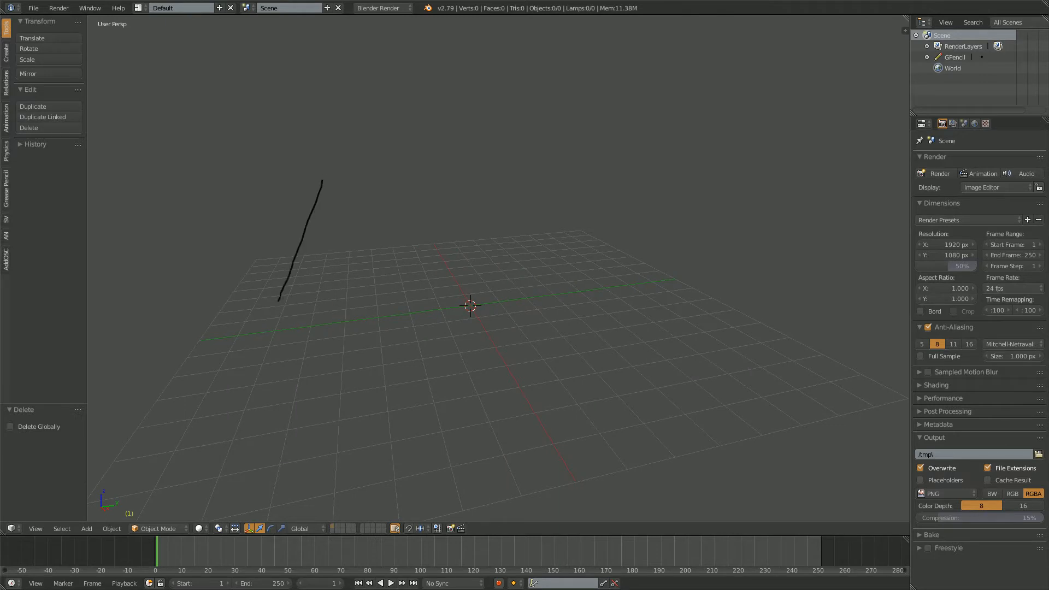
Sketch a triangle, an arrow and a circle with the grease pencil in the 3D view
mouse_move(402, 203)
left_mouse_down()
mouse_move(526, 188)
mouse_move(522, 198)
left_mouse_up()
mouse_move(633, 119)
left_mouse_down()
mouse_move(613, 226)
mouse_move(712, 214)
mouse_move(678, 127)
mouse_move(629, 115)
left_mouse_up()
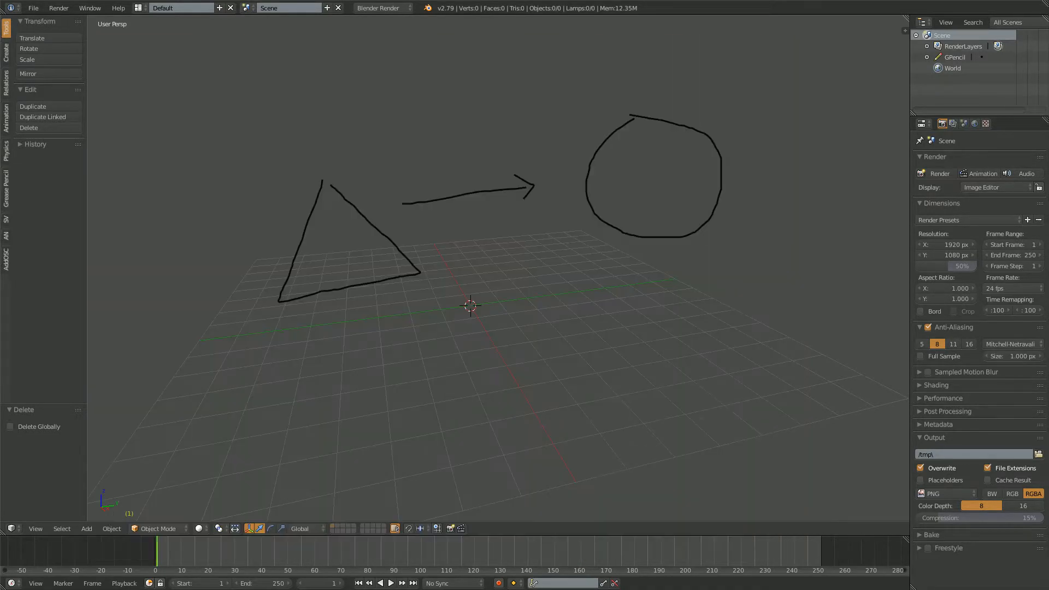
middle_click_drag(497, 273, 516, 266)
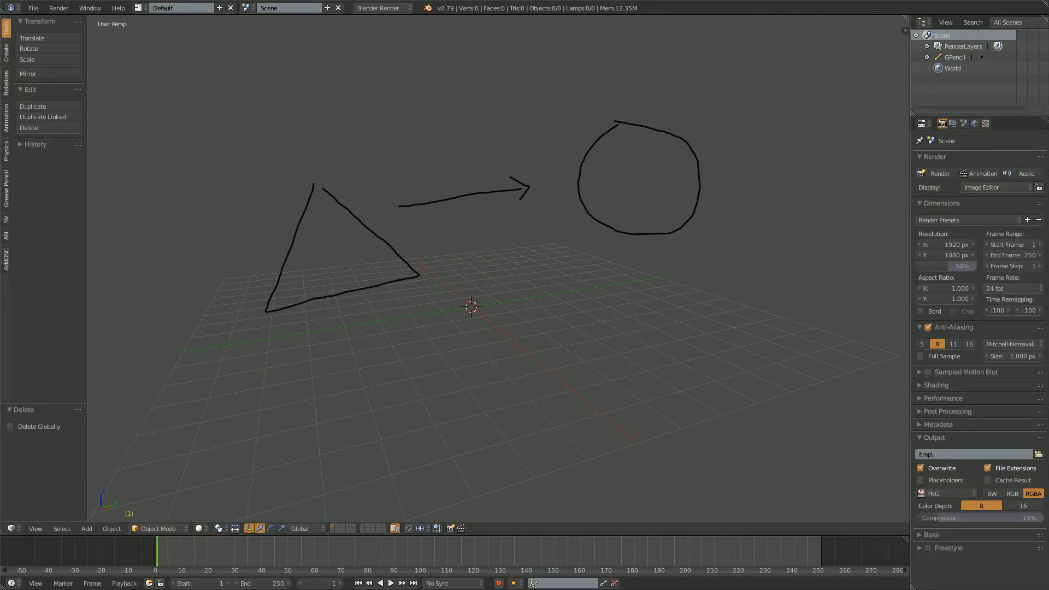
Start a new file by reloading the start-up file
left_click(33, 8)
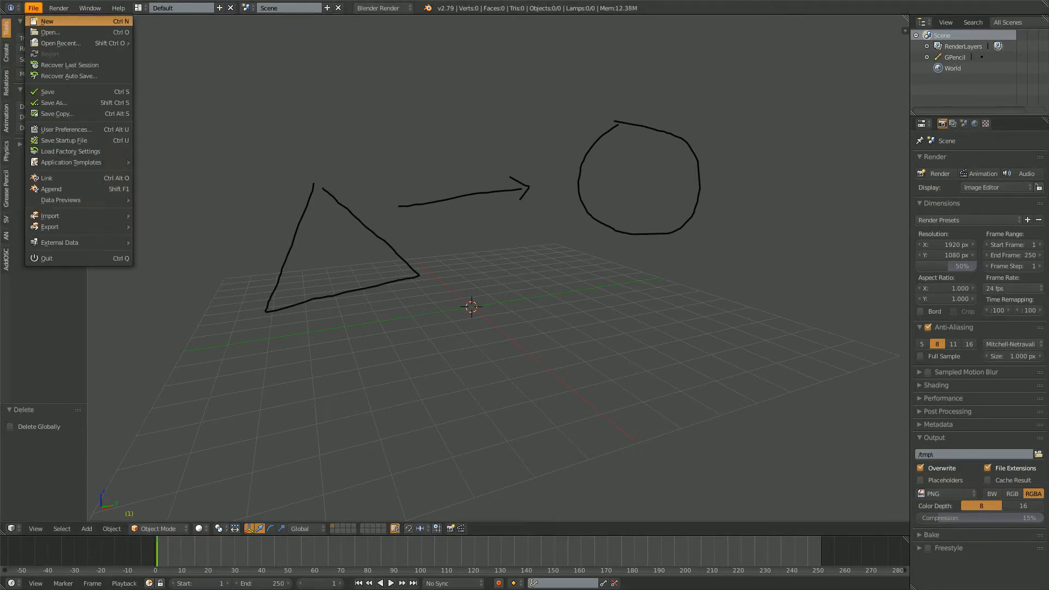
left_click(32, 21)
middle_click_drag(246, 164, 220, 163)
left_click(34, 8)
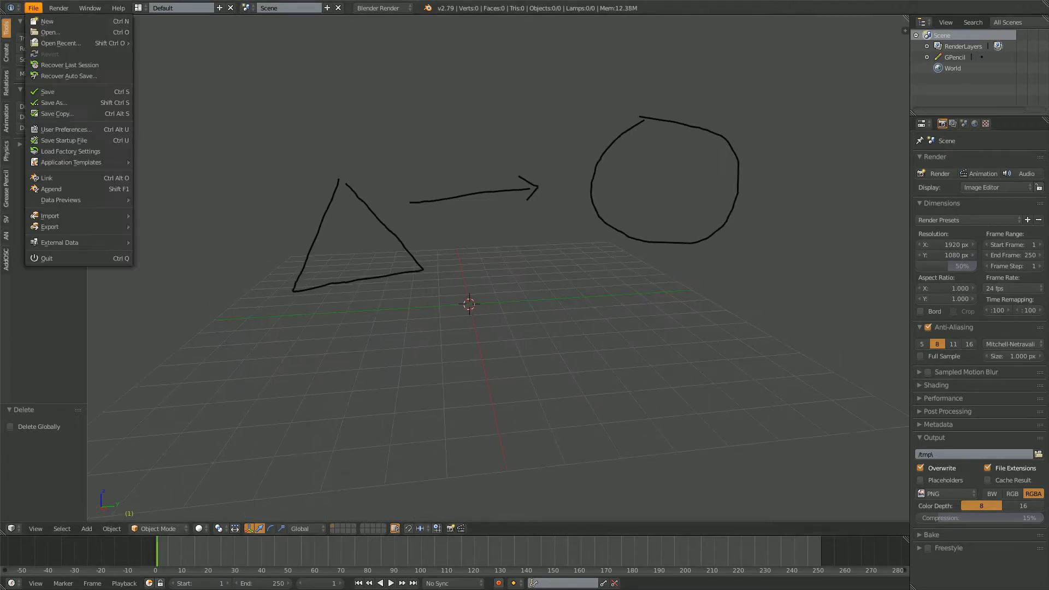
left_click(33, 21)
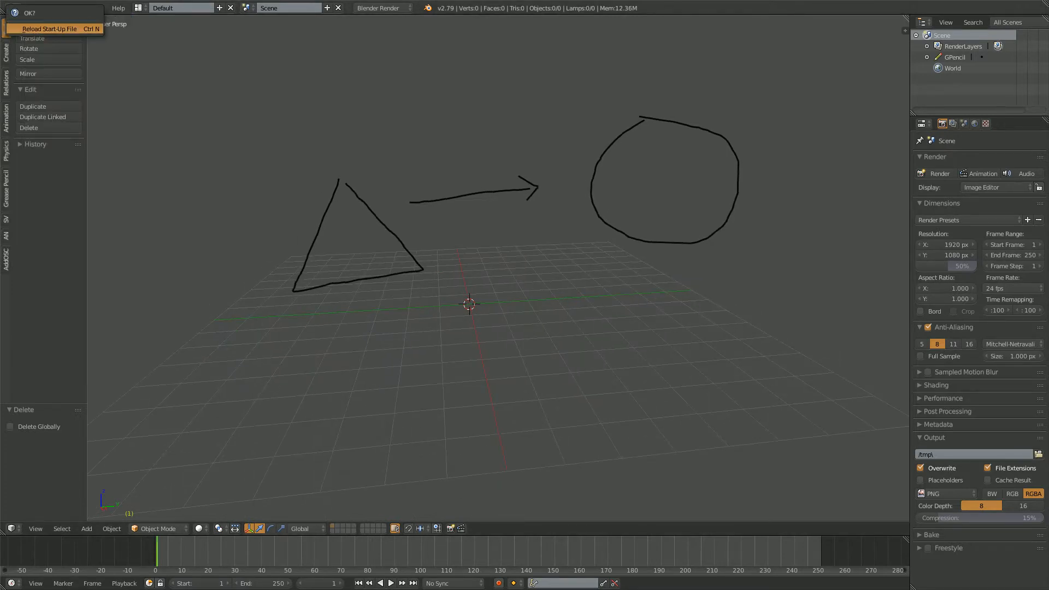
left_click(50, 29)
Delete all default objects (cube, camera and lamp) from the scene
middle_click_drag(328, 219, 322, 184)
middle_click_drag(382, 229, 424, 217)
key("a")
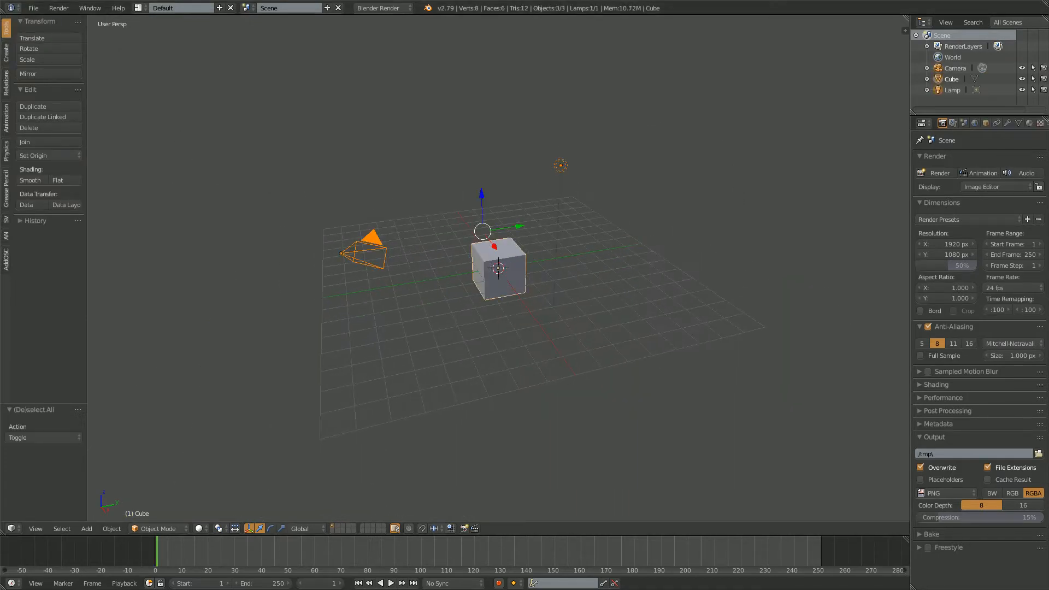
key("x")
left_click(424, 218)
Save the scene as sv_triangle_circle_demo_001.blend in the Dropbox folder
left_click(33, 8)
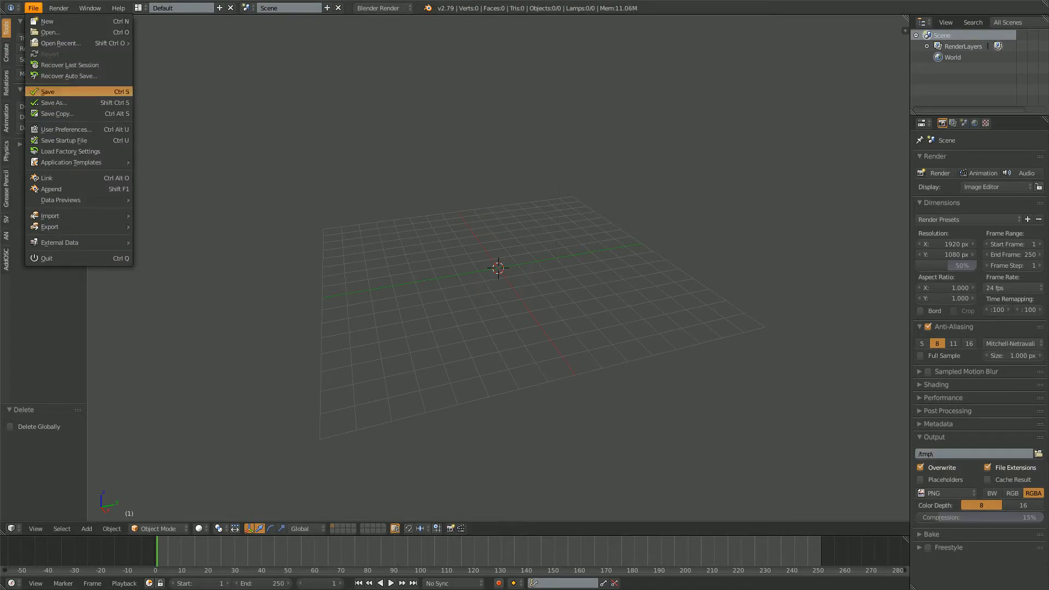
left_click(53, 103)
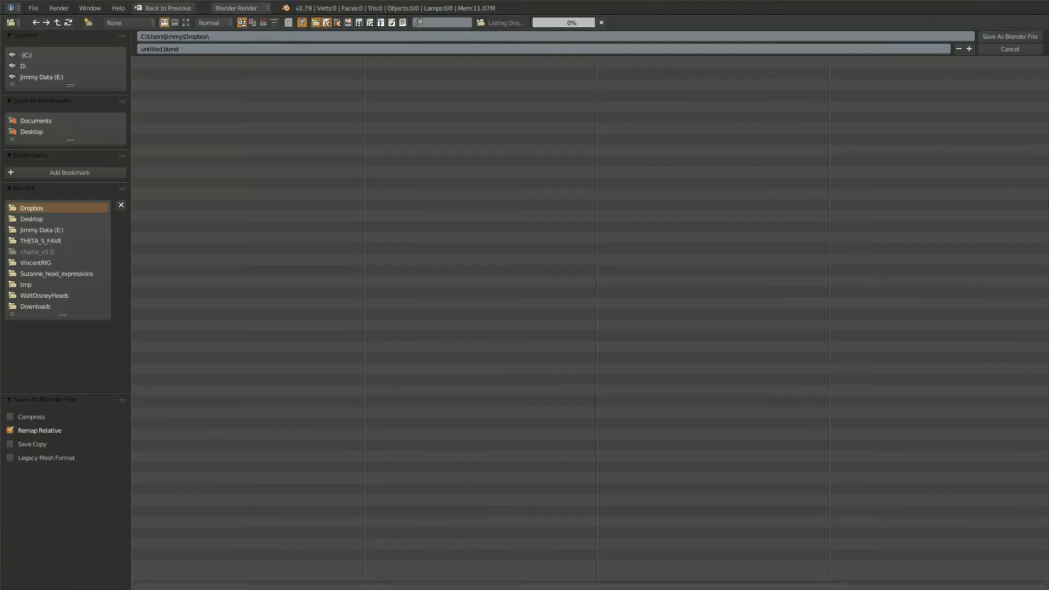
type("sv")
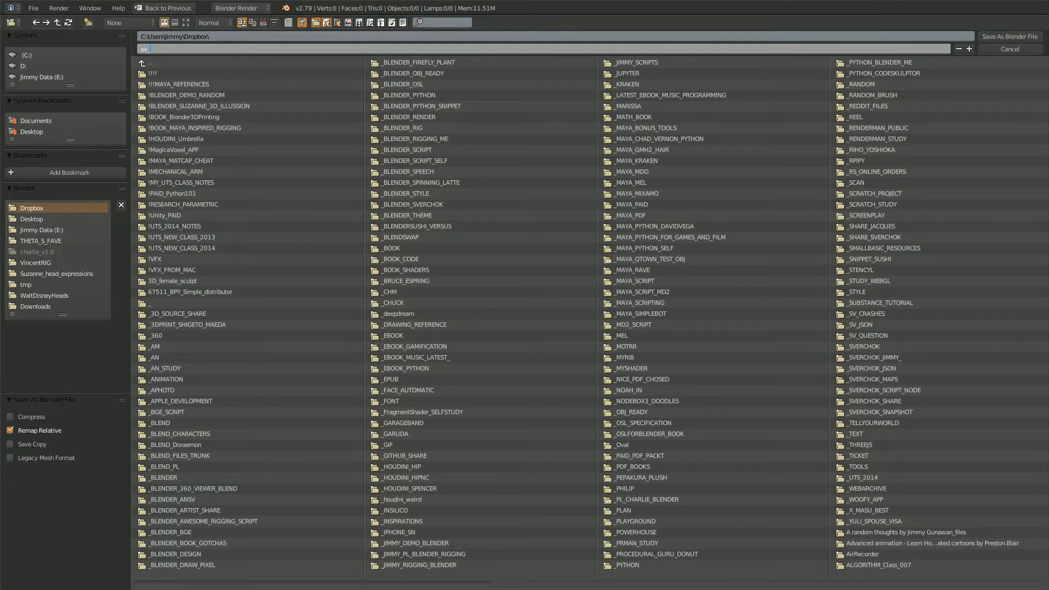
type("_triangle_circle_demo_001")
key("Return")
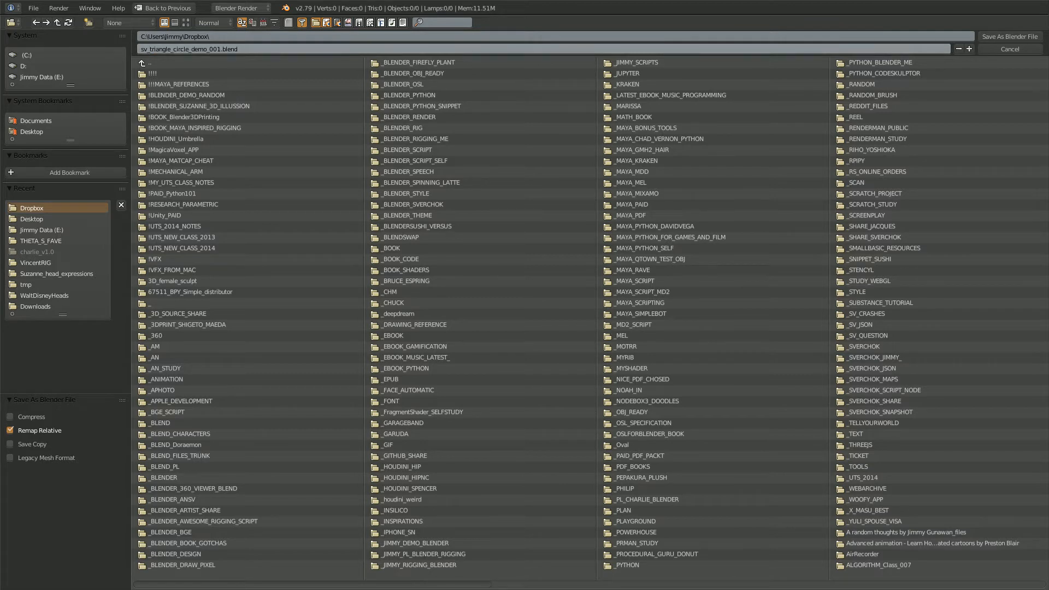
left_click(1008, 36)
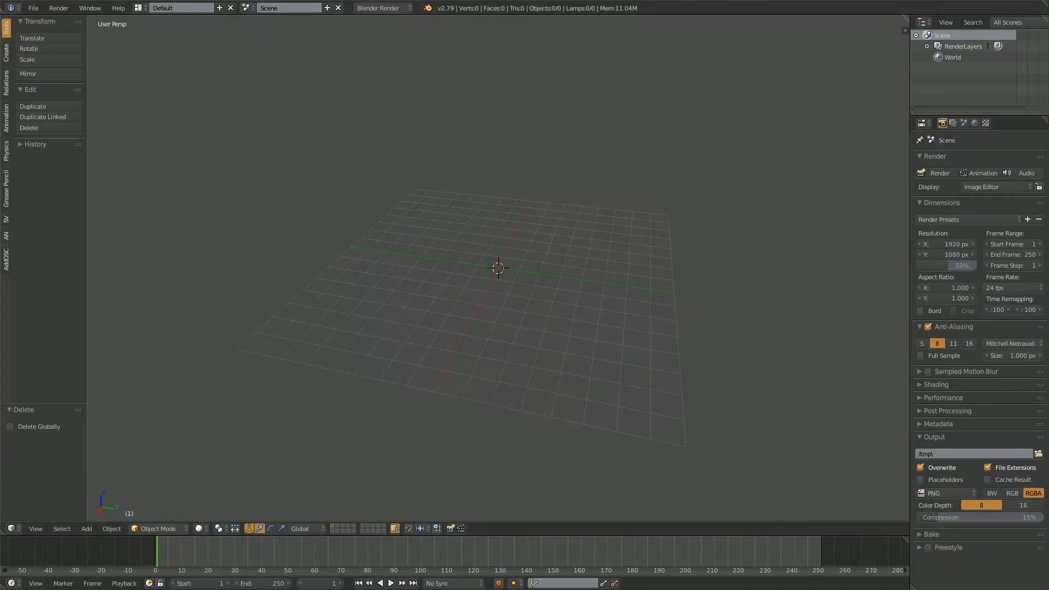
Switch to the Compositing screen layout and merge the image editor's area into the 3D view
left_click(181, 8)
left_click(164, 41)
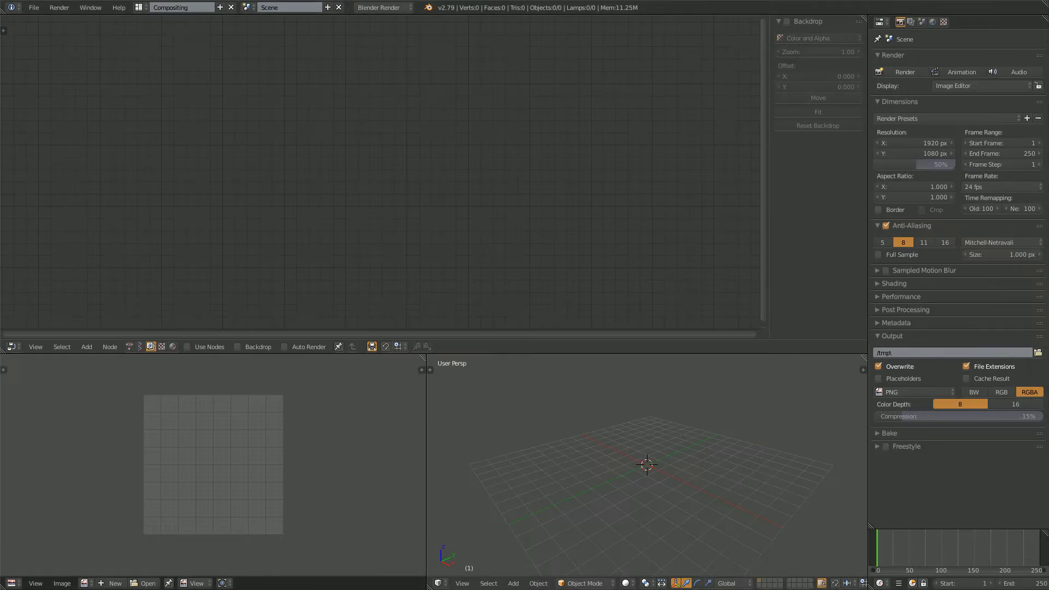
left_click_drag(429, 586, 382, 568)
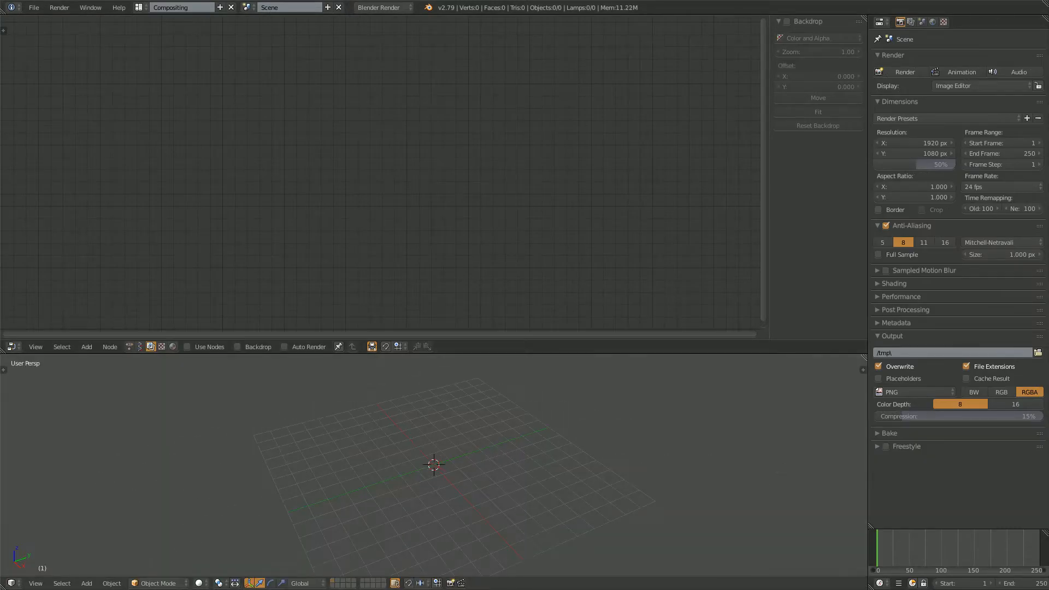
Set the 3D view to the top view and create a new Sverchok node tree in the node editor
left_click(35, 582)
left_click(54, 532)
left_click(140, 347)
left_click(230, 347)
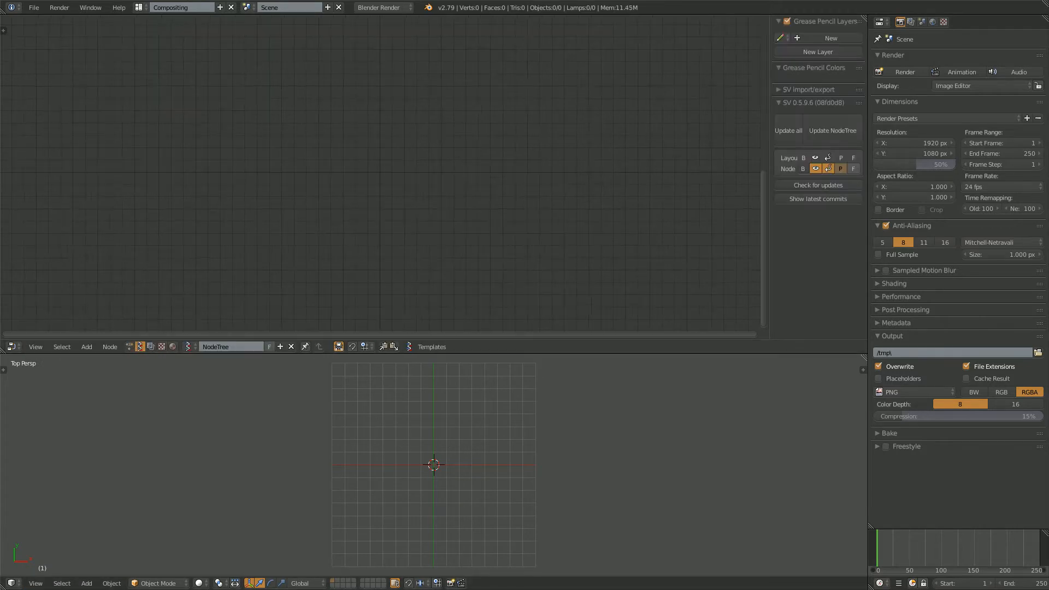
Add a Circle node to the Sverchok node tree
key("shift+a")
left_click(256, 135)
type("cir")
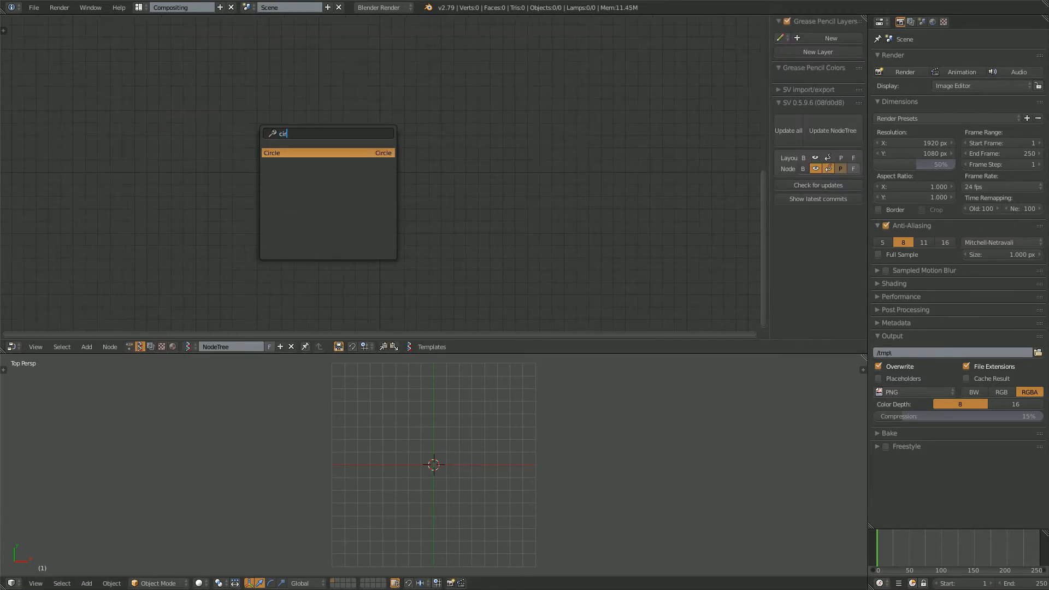
key("Return")
left_click(206, 96)
Add a Viewer Draw node beside the Circle node
key("shift+a")
left_click(446, 146)
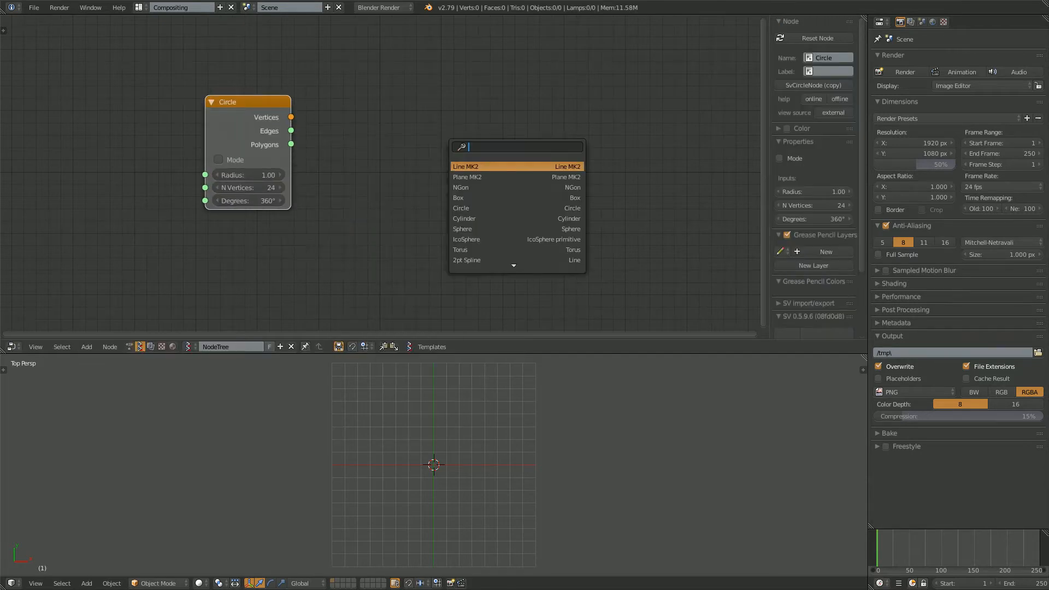
type("view")
key("Return")
left_click(410, 79)
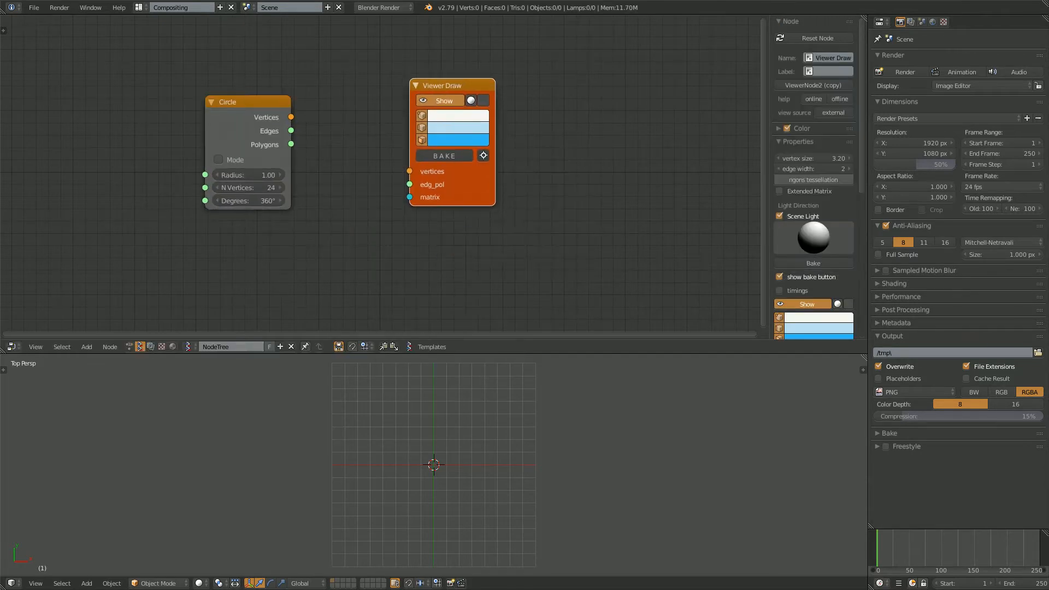
Connect the Circle node's Vertices and Edges outputs to the Viewer Draw node's vertices and edg_pol inputs
mouse_move(291, 117)
left_mouse_down()
mouse_move(410, 172)
mouse_move(291, 130)
left_mouse_up()
scroll(543, 490, "up", 10)
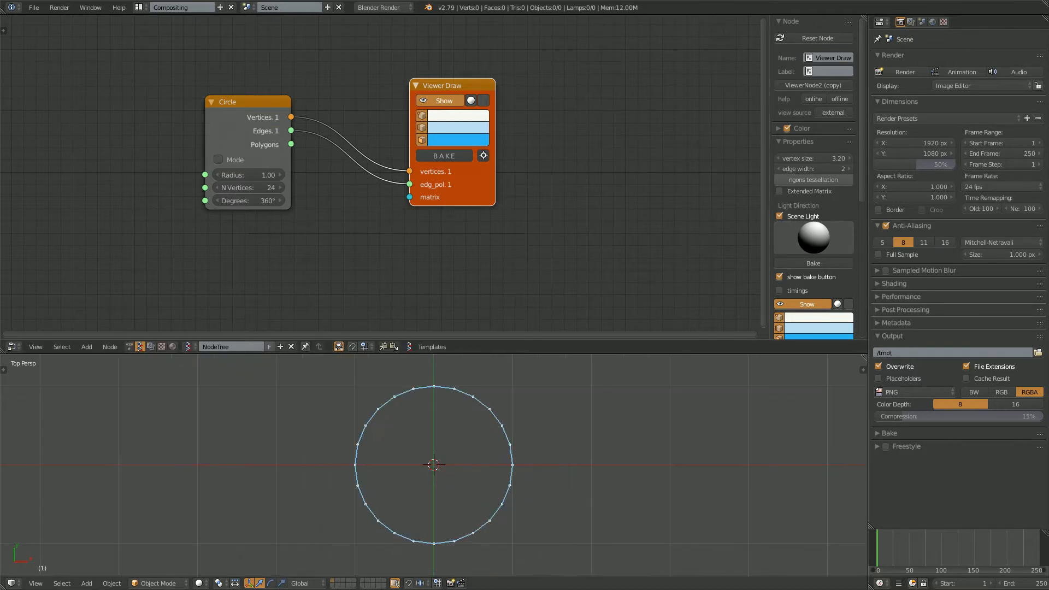
scroll(543, 490, "down", 2)
left_click(542, 490)
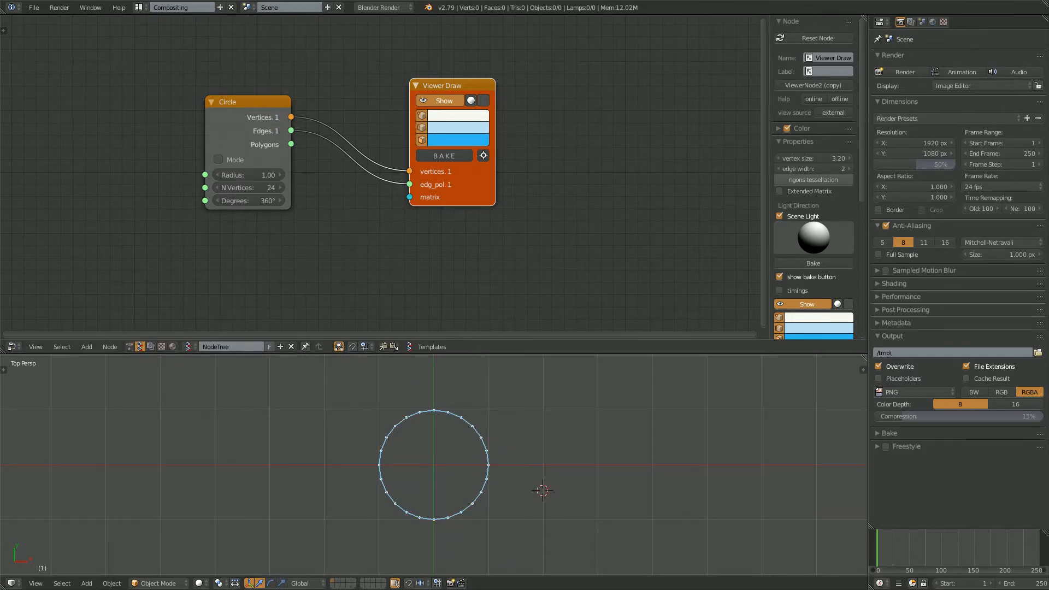
Set the Circle node's N Vertices to 3 to turn the circle into a triangle
left_click_drag(248, 187, 221, 187)
scroll(433, 465, "up", 3)
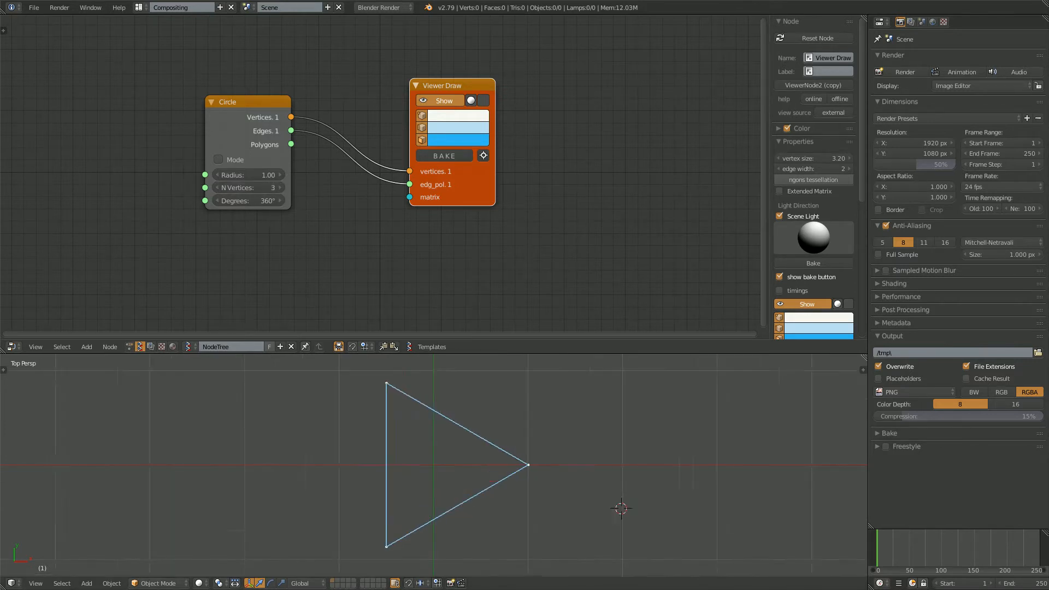
middle_click_drag(433, 465, 399, 466, "shift")
scroll(399, 466, "down", 1)
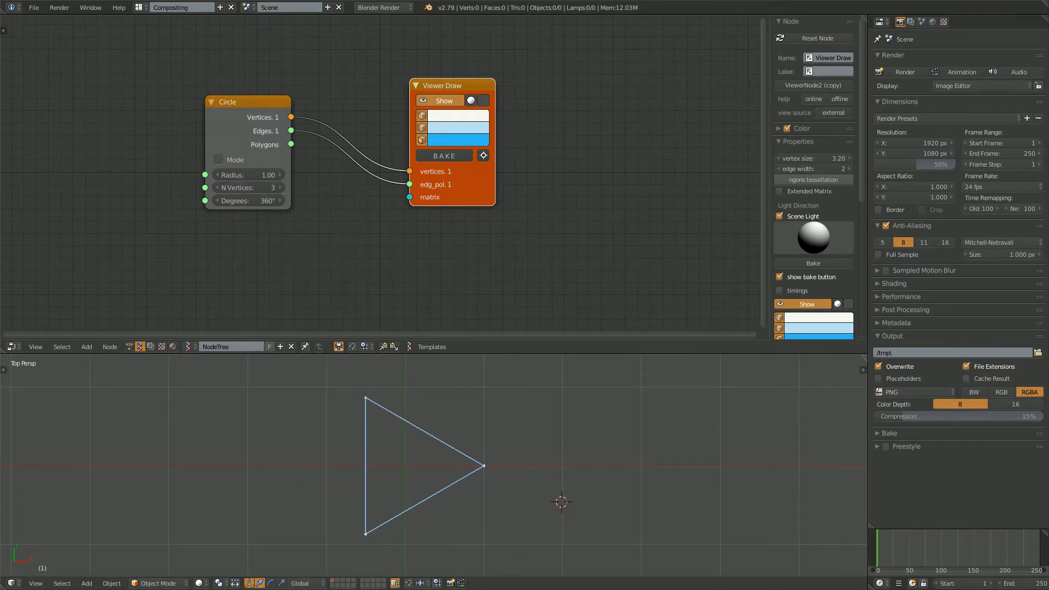
Examine the triangle's corners and edges in the top view, marking them with the 3D cursor
left_click(696, 455)
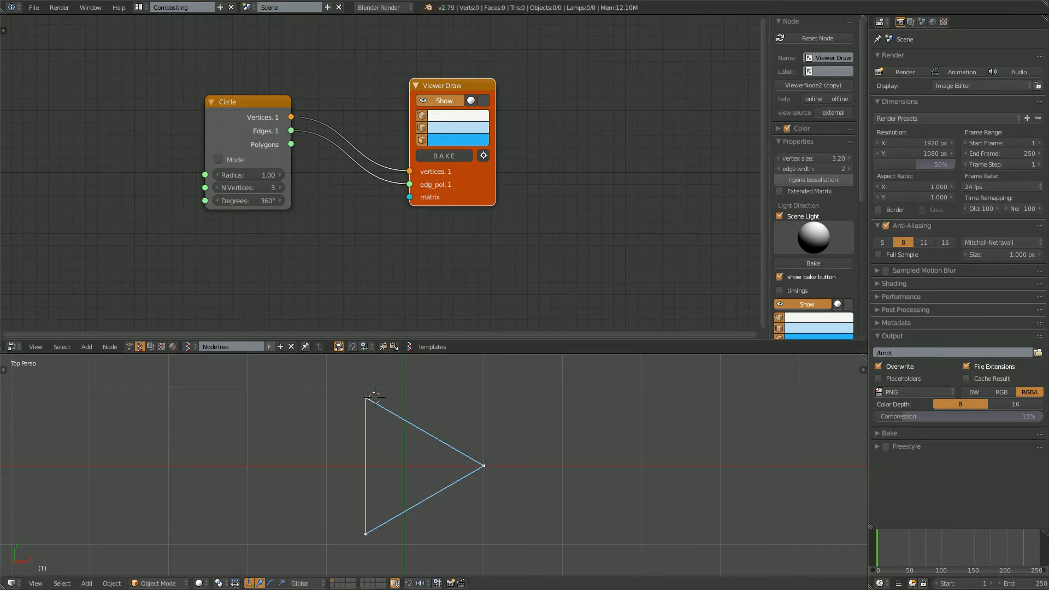
left_click(490, 454)
left_click(373, 537)
left_click(403, 508)
left_click(422, 520)
left_click(449, 505)
left_click(484, 464)
scroll(484, 464, "down", 1)
middle_click_drag(476, 465, 310, 485, "shift")
Sketch three separate triangle sides and a circle made of separate arcs with the grease pencil beside the generated triangle
mouse_move(422, 420)
left_mouse_down()
mouse_move(430, 554)
mouse_move(540, 442)
mouse_move(561, 451)
mouse_move(448, 545)
left_mouse_up()
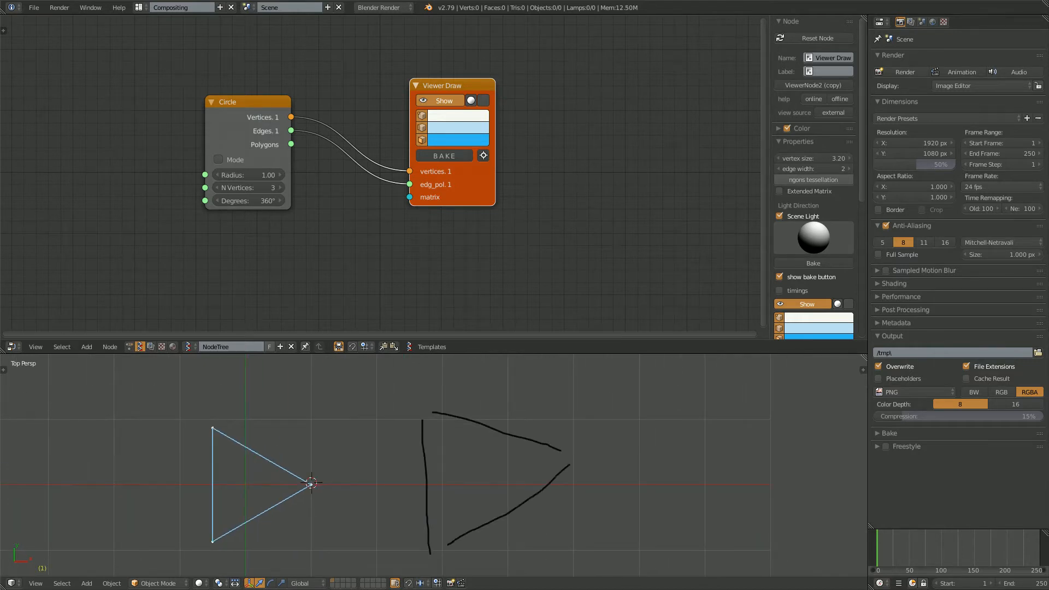
mouse_move(447, 540)
middle_mouse_down("shift")
mouse_move(285, 541)
mouse_move(244, 568)
middle_mouse_up("shift")
scroll(285, 540, "down", 1)
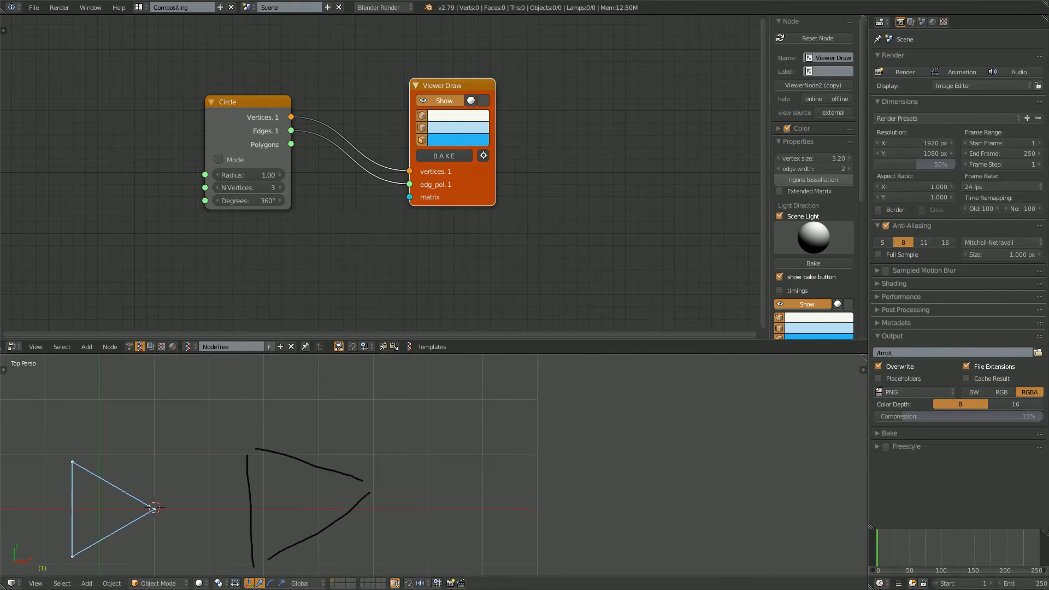
mouse_move(436, 456)
left_mouse_down()
mouse_move(508, 400)
mouse_move(601, 462)
mouse_move(575, 475)
left_mouse_up()
scroll(575, 475, "down", 2)
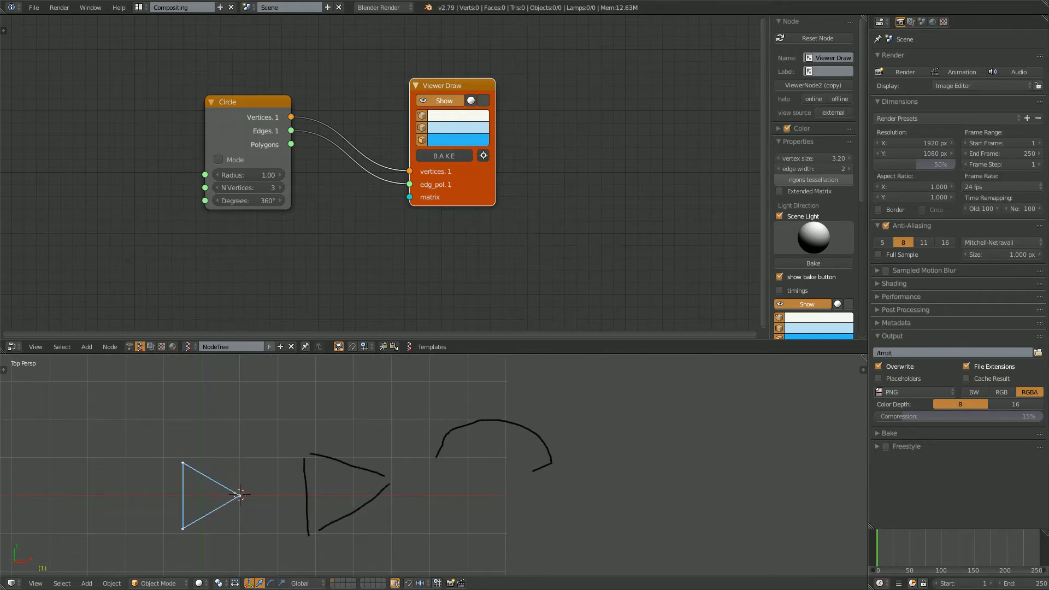
middle_click_drag(575, 475, 564, 449, "shift")
mouse_move(418, 438)
left_mouse_down()
mouse_move(432, 505)
mouse_move(448, 520)
left_mouse_up()
mouse_move(546, 451)
left_mouse_down()
mouse_move(546, 498)
mouse_move(510, 531)
left_mouse_up()
Draw double-headed arrows between the sketched triangle and circle, and add tick marks along one of the circle's arcs
mouse_move(332, 425)
left_mouse_down()
mouse_move(424, 389)
mouse_move(411, 405)
left_mouse_up()
mouse_move(341, 403)
left_mouse_down()
mouse_move(332, 426)
mouse_move(349, 427)
left_mouse_up()
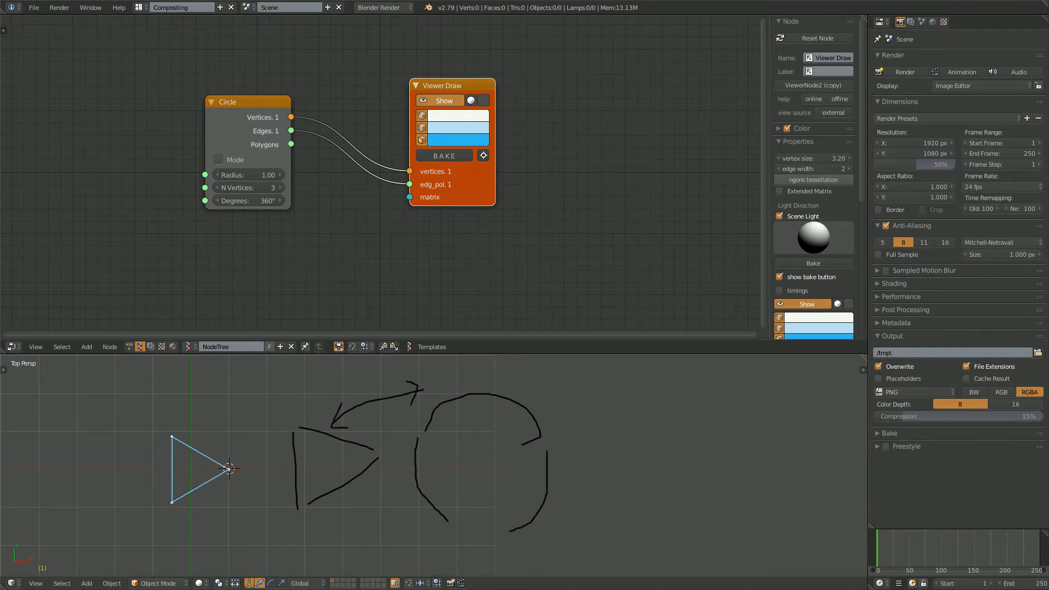
mouse_move(349, 489)
left_mouse_down()
mouse_move(409, 494)
mouse_move(404, 508)
mouse_move(347, 490)
left_mouse_up()
scroll(435, 468, "up", 2)
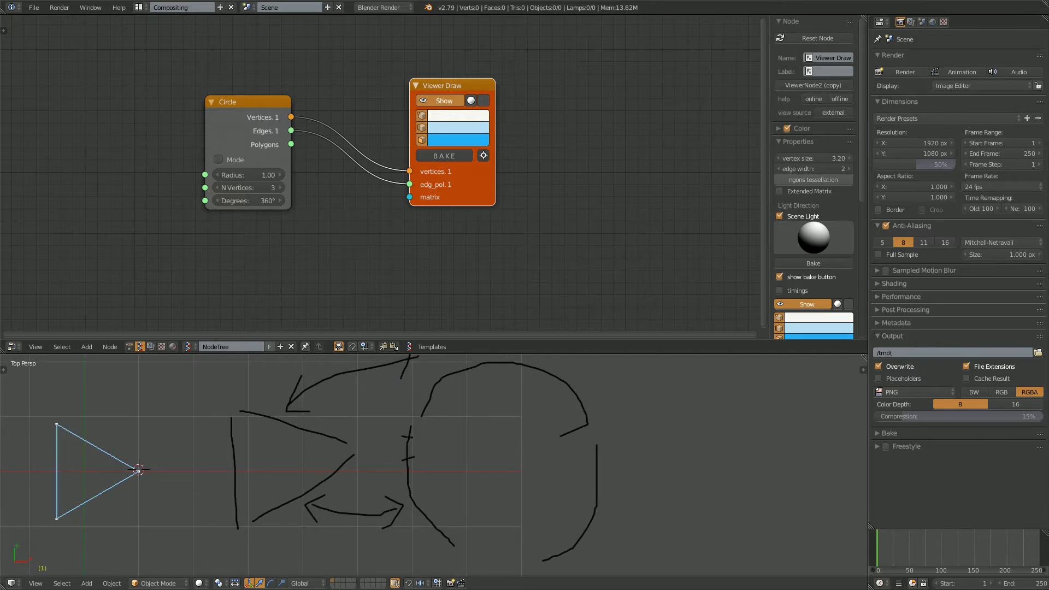
mouse_move(402, 485)
left_mouse_down()
mouse_move(427, 480)
mouse_move(396, 531)
mouse_move(433, 524)
mouse_move(432, 549)
left_mouse_up()
scroll(431, 465, "down", 1)
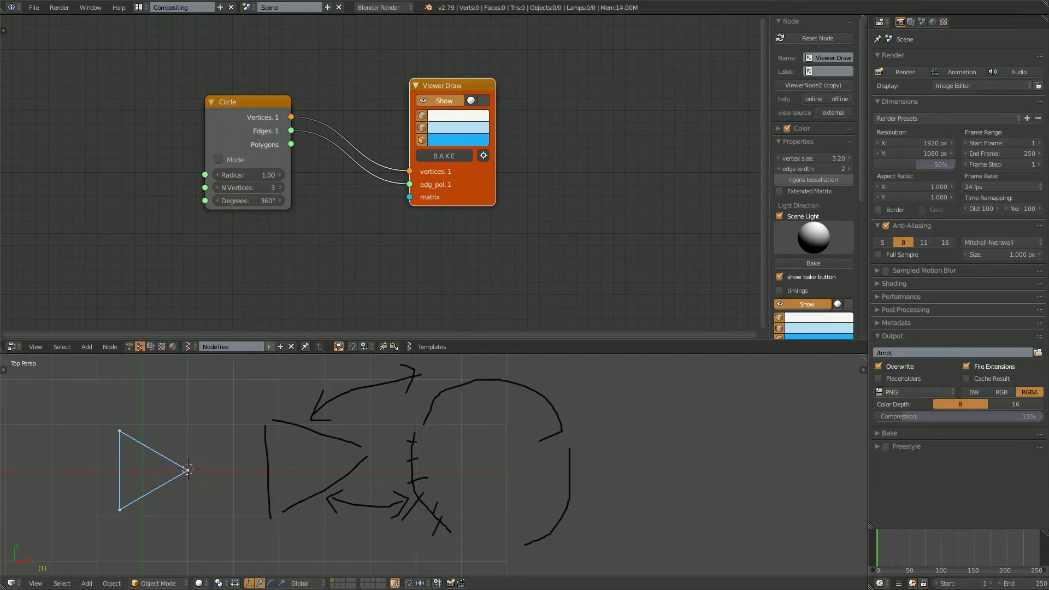
middle_click_drag(432, 466, 487, 462, "shift")
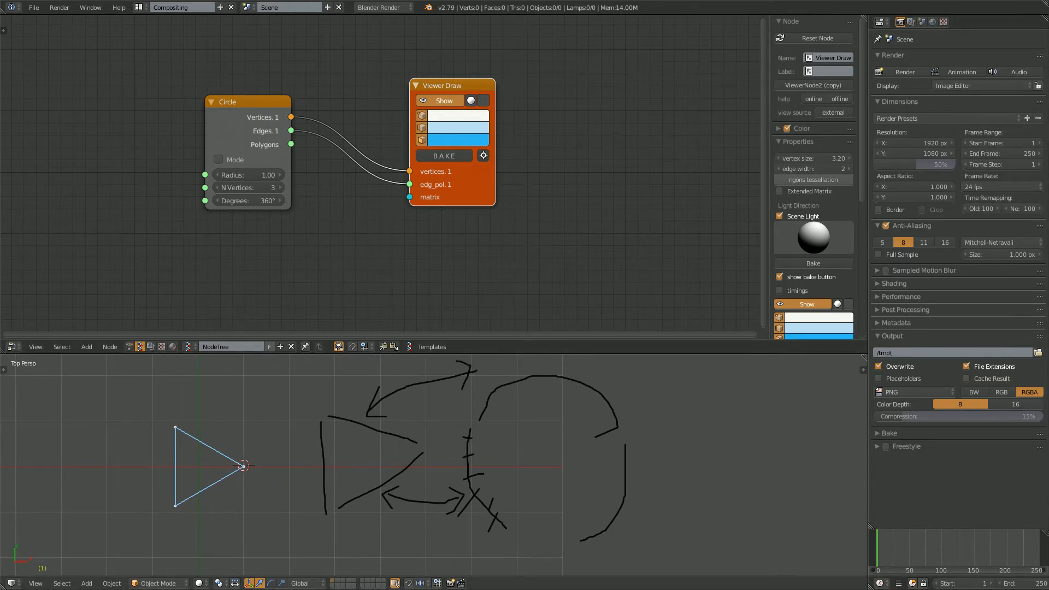
Unlink the scene's grease pencil data to clear all the sketches from the 3D view
key("n")
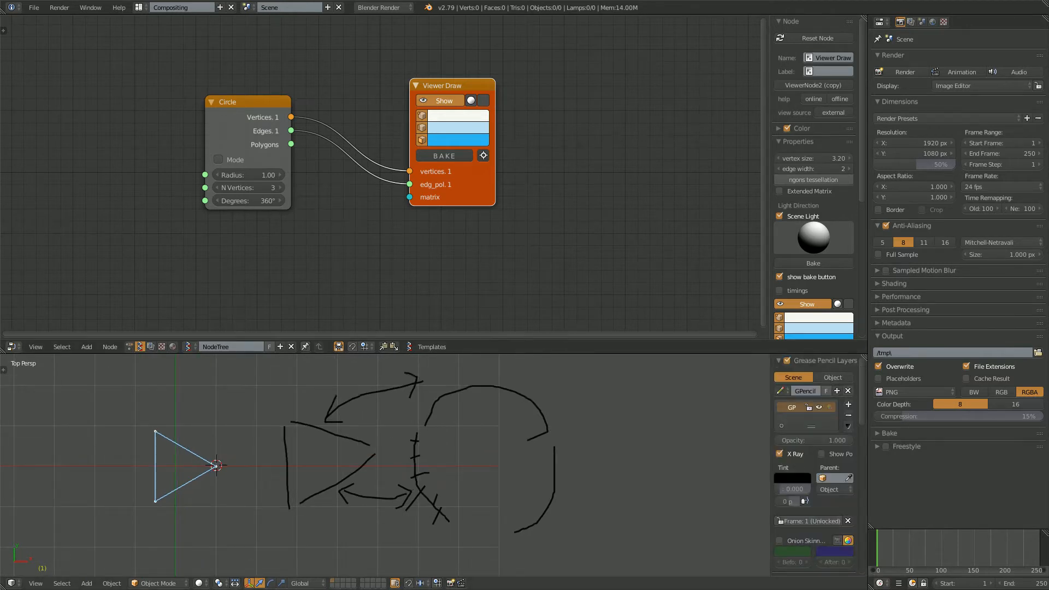
left_click(847, 390)
scroll(485, 455, "up", 3)
middle_click_drag(328, 465, 473, 456, "shift")
left_click(438, 414)
left_click(458, 453)
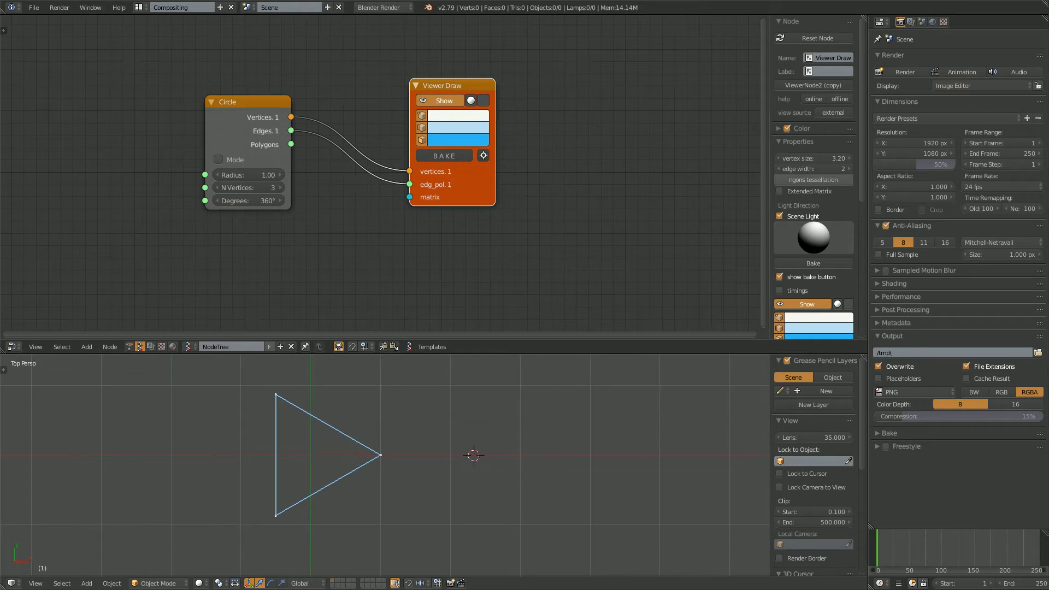
Move the Circle and Viewer Draw nodes farther apart to make room between them
left_click_drag(453, 85, 536, 76)
mouse_move(246, 102)
left_mouse_down()
mouse_move(150, 116)
mouse_move(134, 95)
left_mouse_up()
middle_click_drag(248, 175, 241, 206)
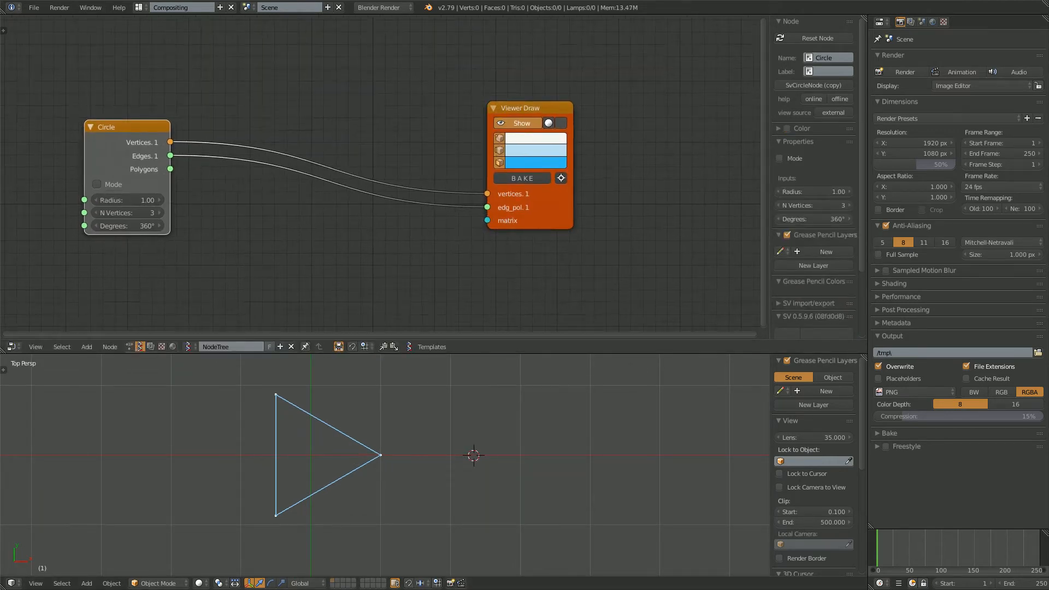
Add a Polygon Boom node between the Circle and Viewer Draw nodes
key("alt+space")
type("poly")
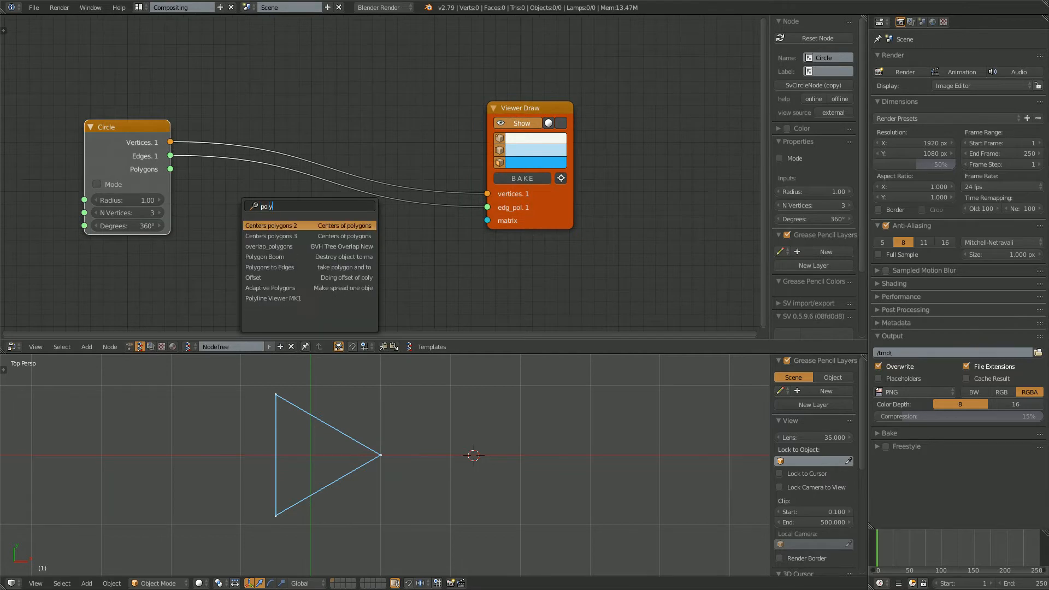
key("Down")
key("Down")
key("Down")
key("Return")
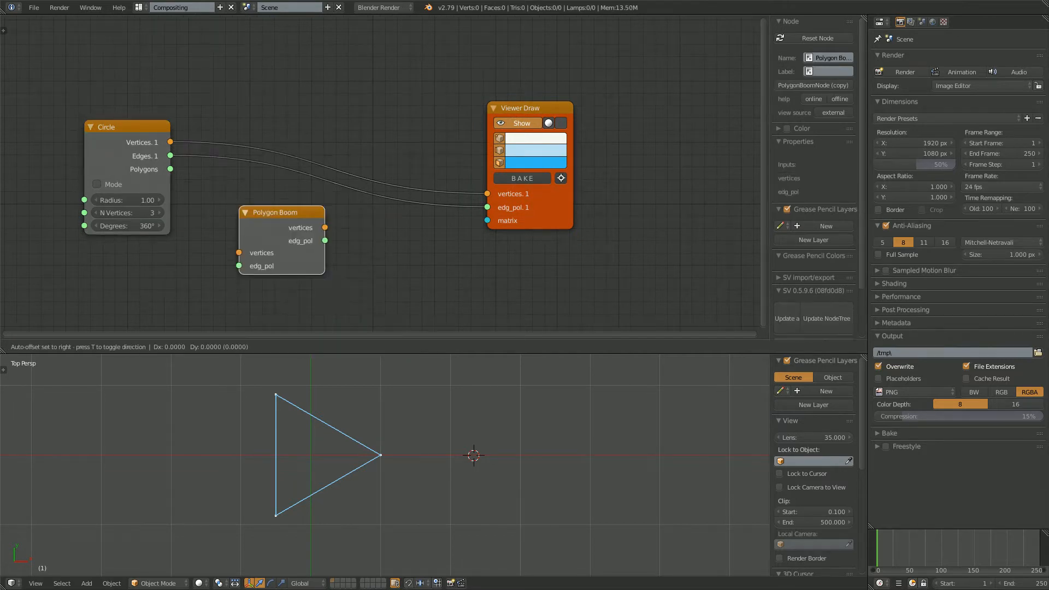
left_click(247, 127)
Route the Circle node's Vertices and Edges through Polygon Boom into Viewer Draw, and move the viewer node farther away
left_click_drag(170, 156, 246, 187)
left_click_drag(331, 161, 486, 206)
left_click_drag(525, 108, 624, 123)
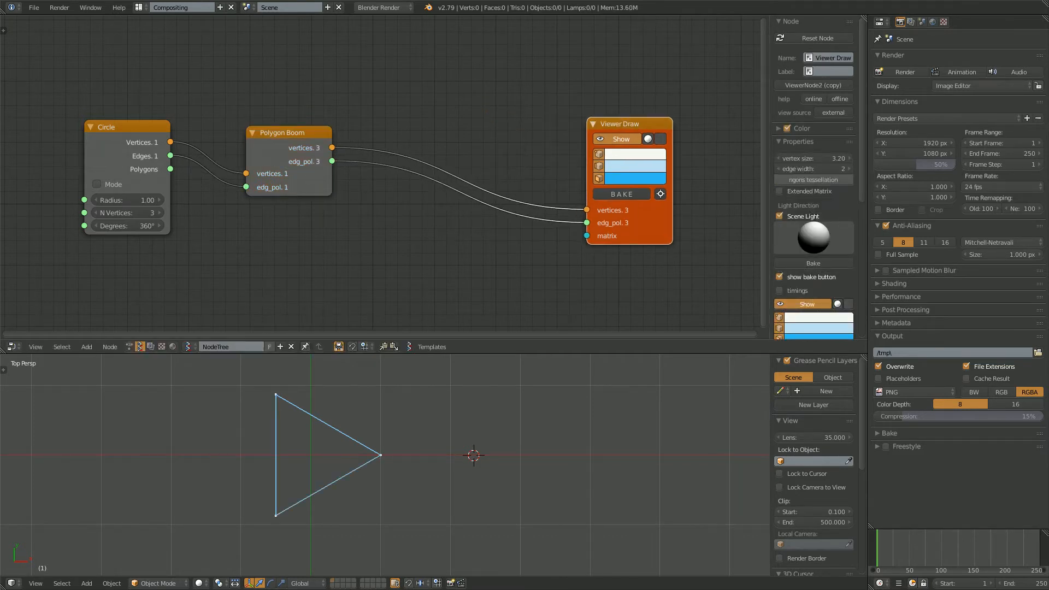
Insert a Vector Interpolation node into the vertices link between Polygon Boom and Viewer Draw, and cut the direct edg_pol link
left_click_drag(769, 164, 871, 164)
middle_click_drag(437, 180, 415, 174)
scroll(415, 175, "up", 1)
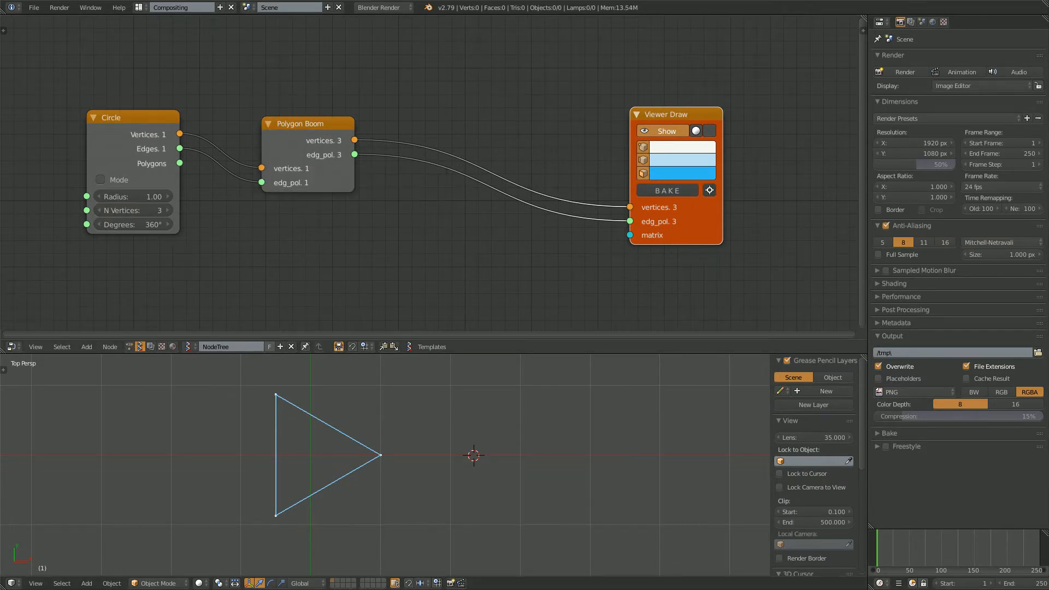
key("alt+space")
type("vector i")
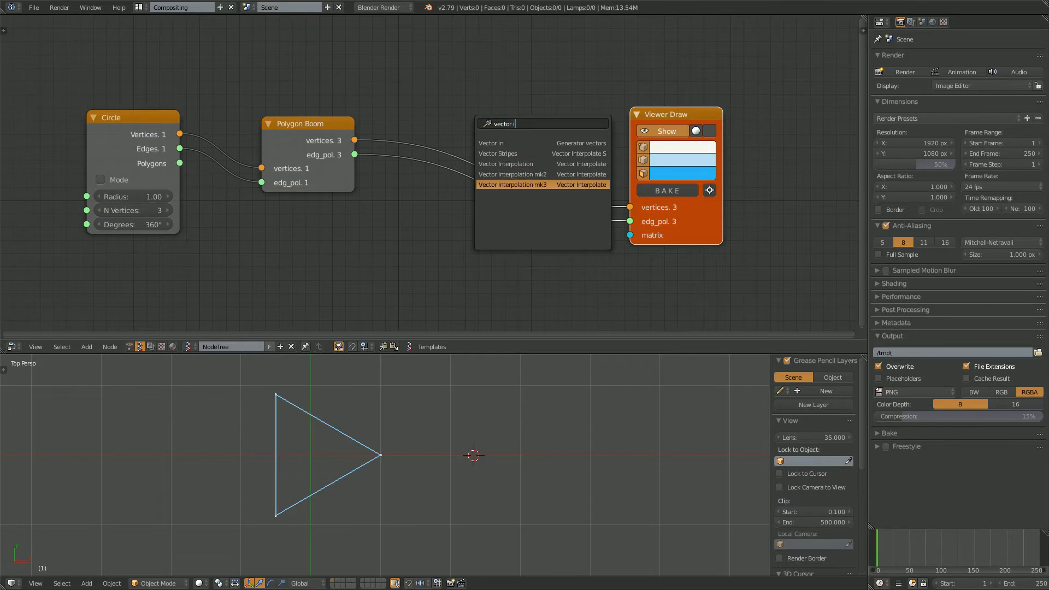
key("Return")
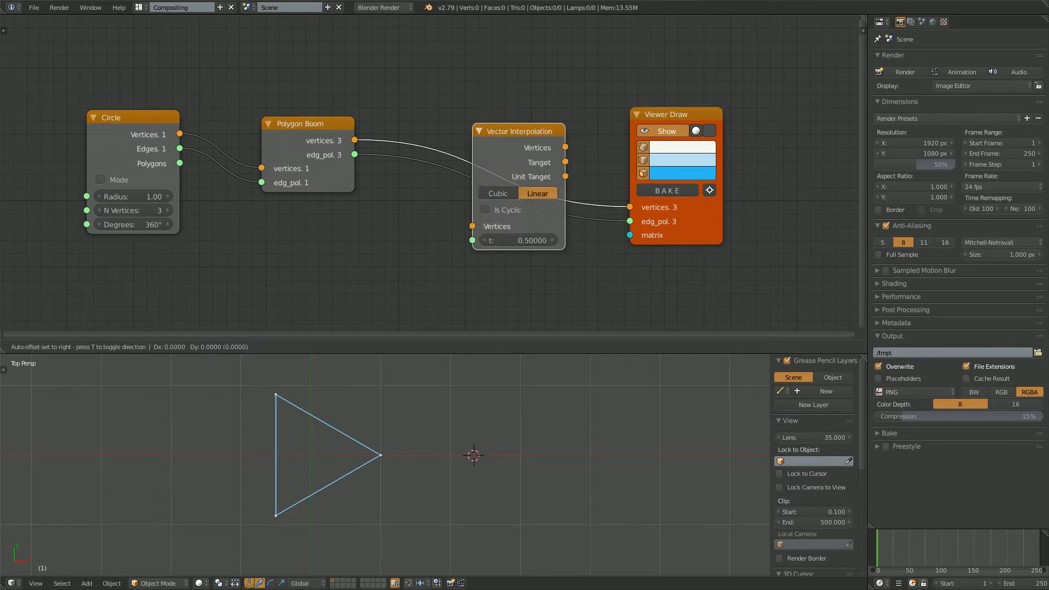
left_click_drag(422, 145, 422, 170, "ctrl")
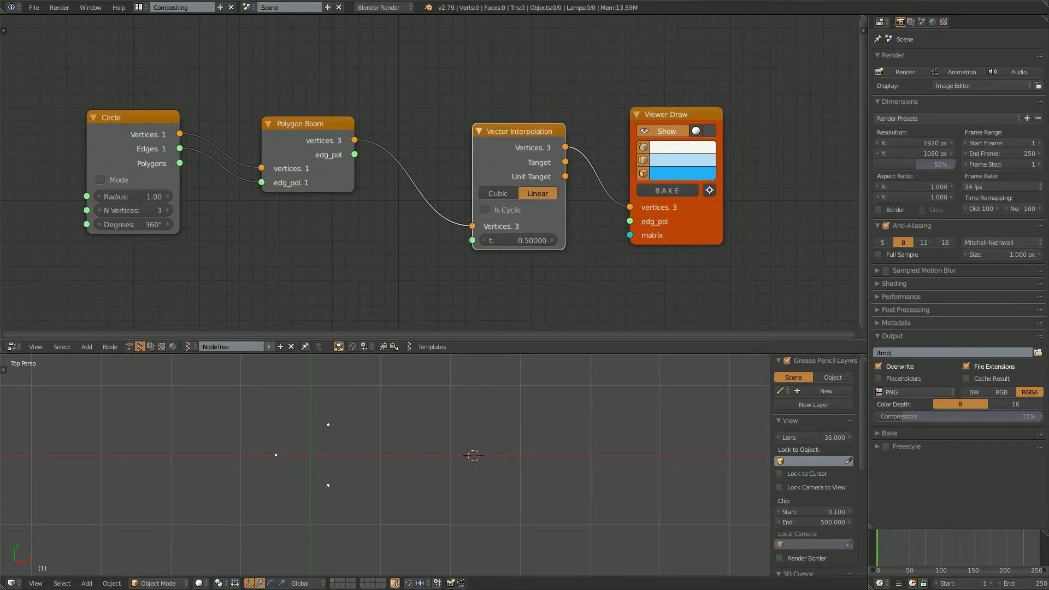
Add a Range Float node in Count mode and link its Range output to the Vector Interpolation node's t input
left_click_drag(510, 131, 522, 89)
middle_click_drag(502, 90, 488, 154)
key("alt+space")
type("range fl")
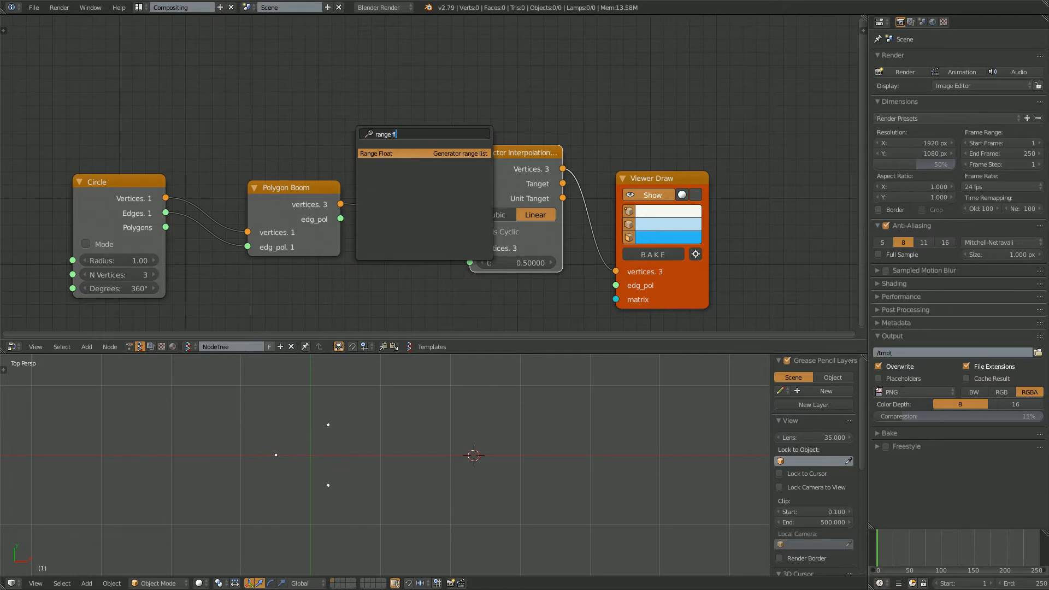
key("Return")
left_click(358, 112)
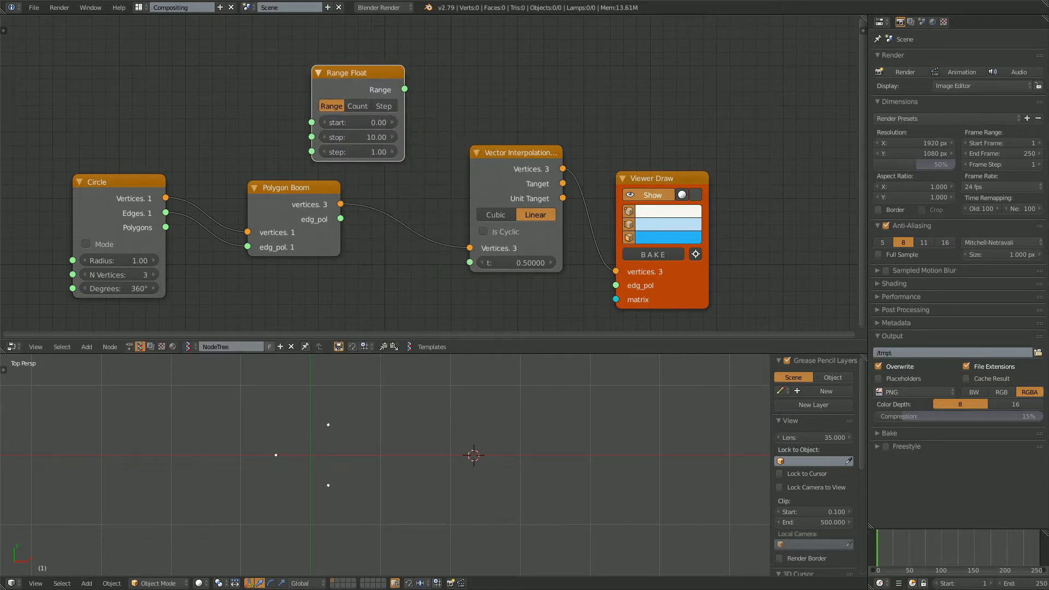
left_click(358, 106)
left_click_drag(404, 89, 477, 219)
Insert a UV Connection node between Vector Interpolation and Viewer Draw, and link its data output to the viewer's edg_pol input
left_click_drag(662, 178, 733, 160)
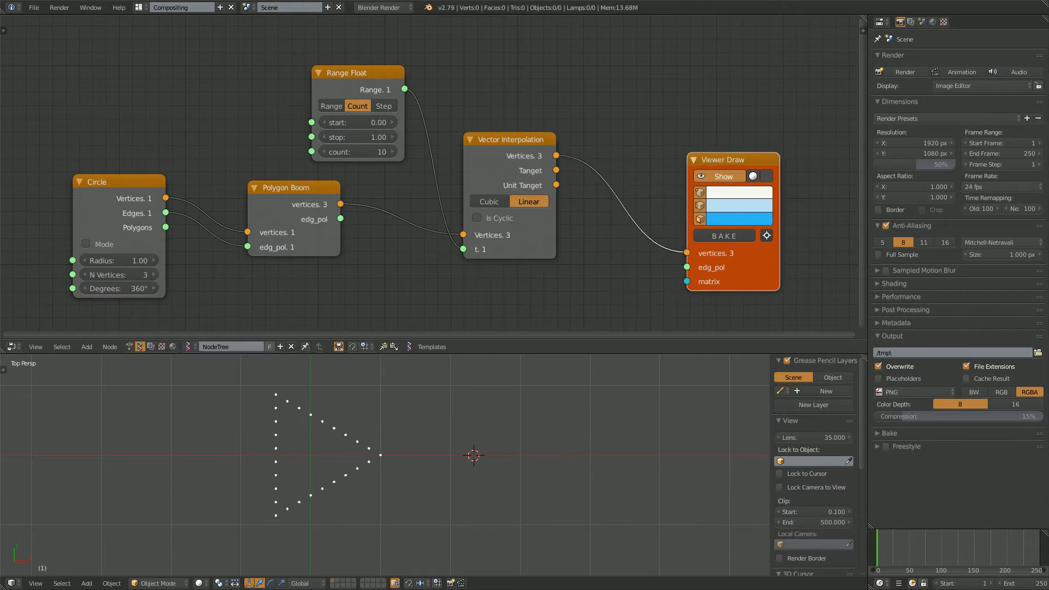
middle_click_drag(733, 160, 643, 155)
left_click_drag(642, 156, 692, 152)
key("alt+space")
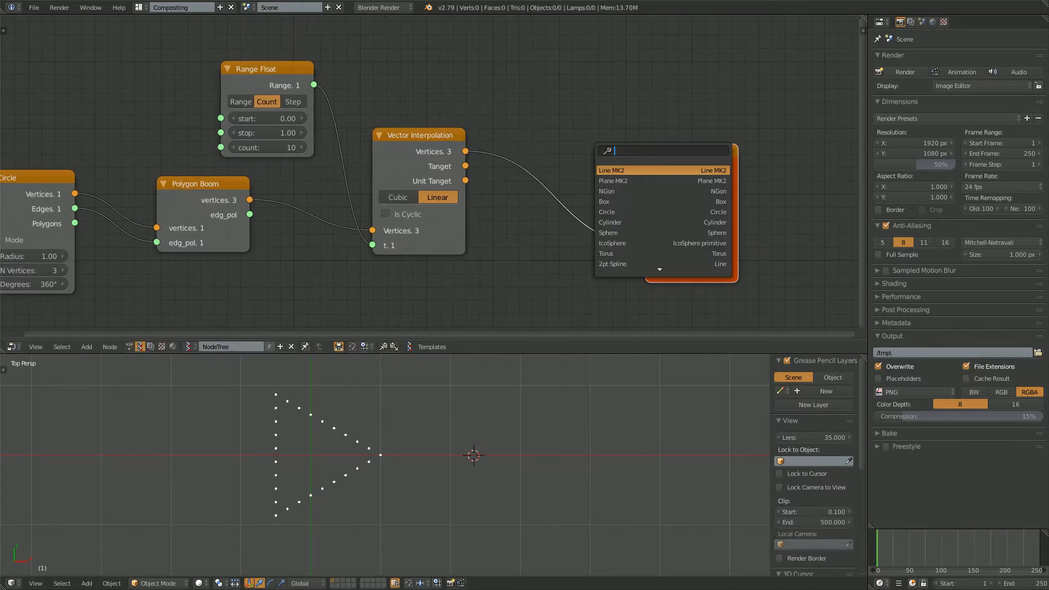
type("uv")
key("Return")
left_click(539, 131)
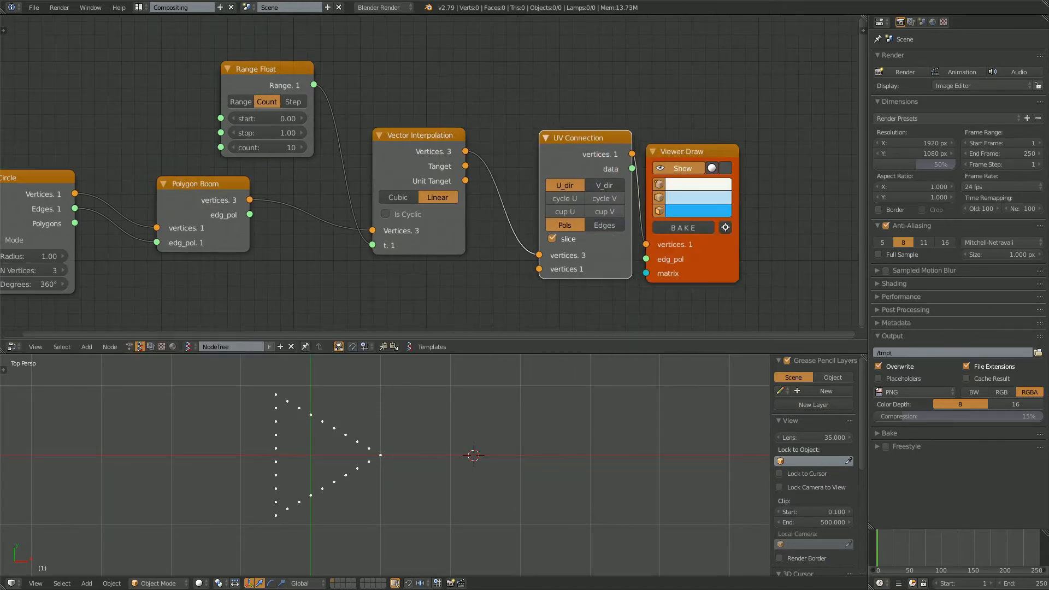
left_click_drag(632, 169, 685, 259)
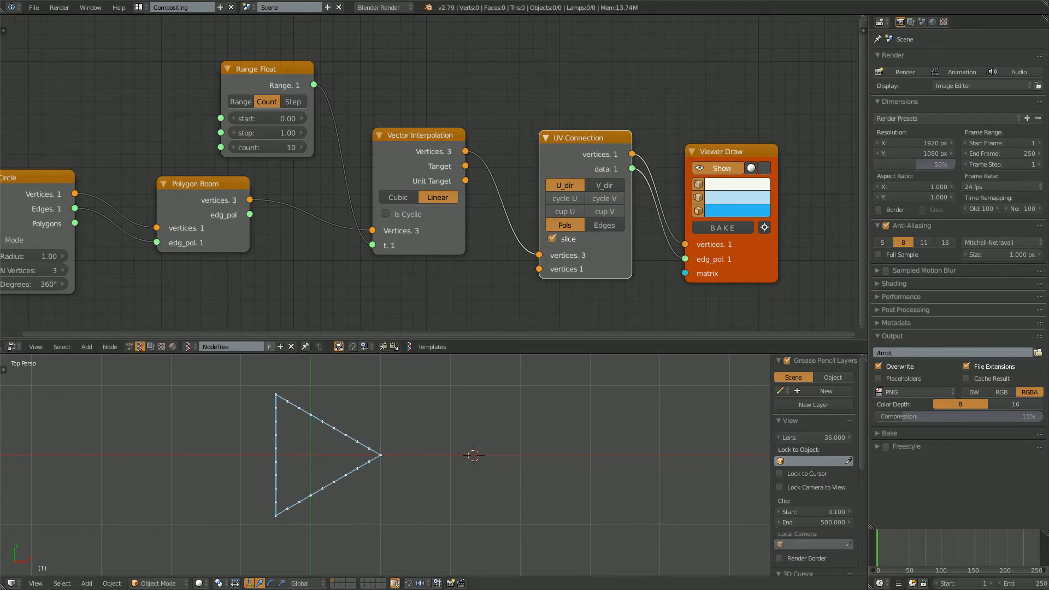
Bake the viewer's triangle to a mesh, move it beside the preview, and delete it again
middle_click_drag(650, 300, 620, 293)
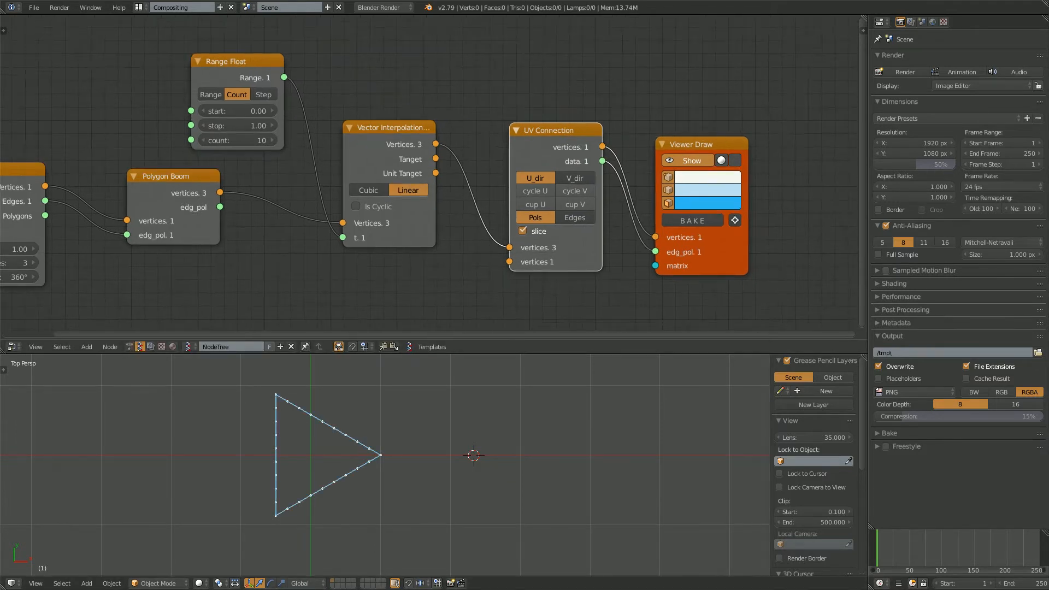
left_click(692, 220)
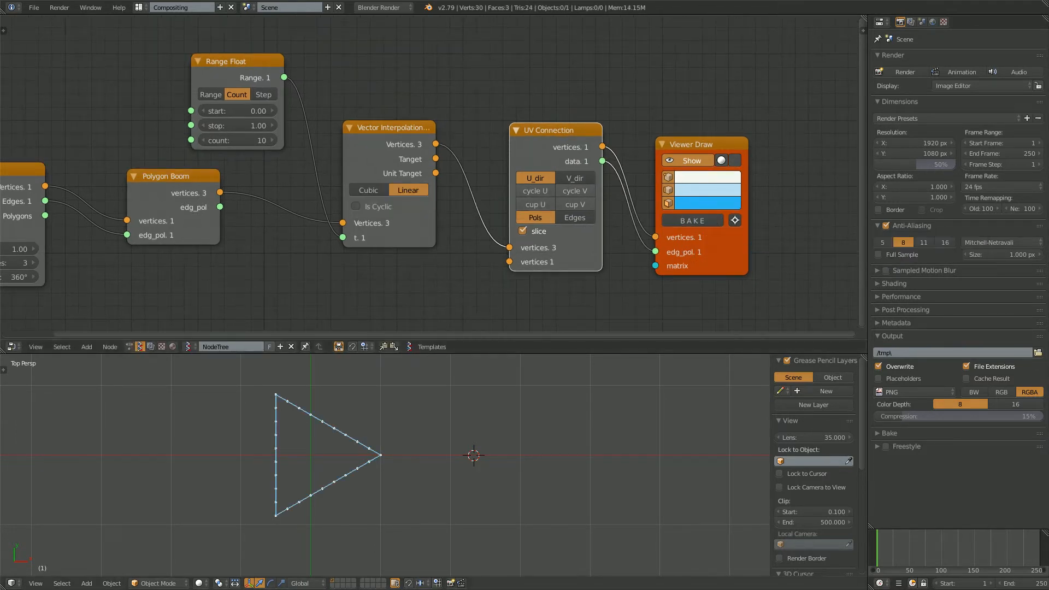
key("g")
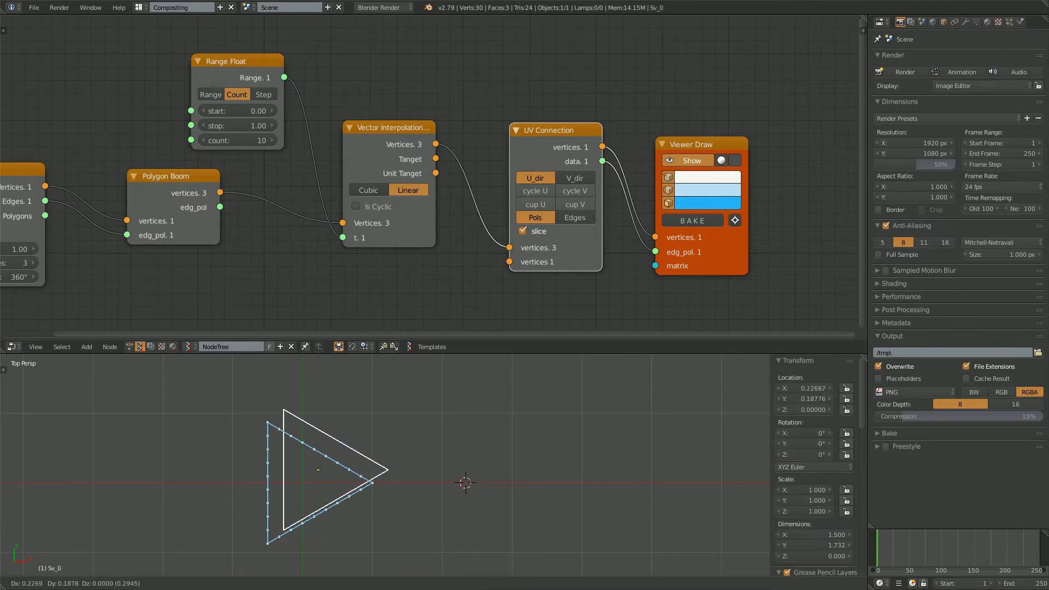
key("Return")
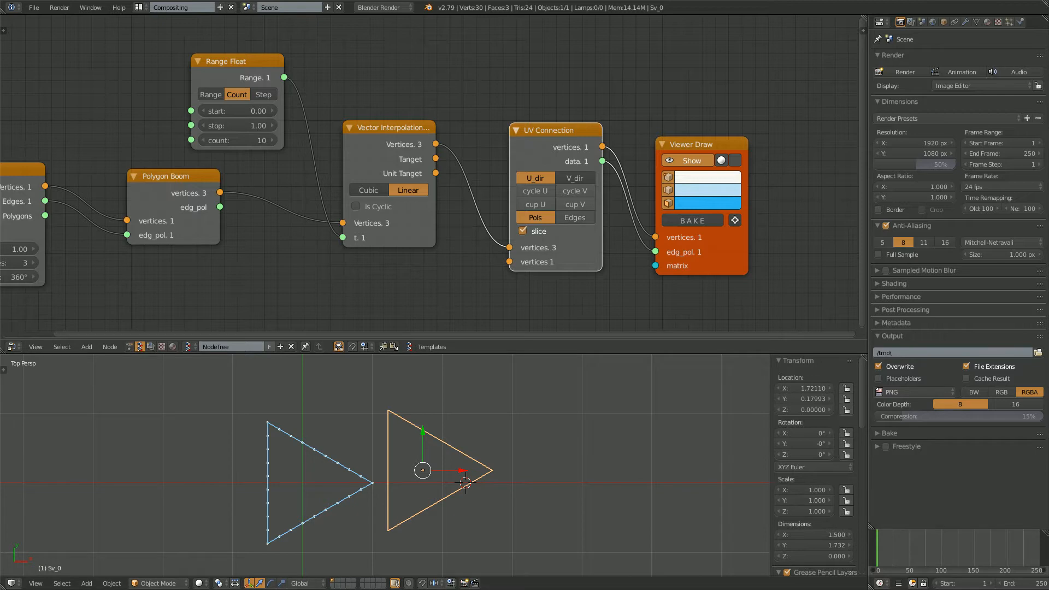
key("Delete")
Switch the UV Connection node to Edges output, bake the result, and move all baked objects beside the preview
left_click(574, 218)
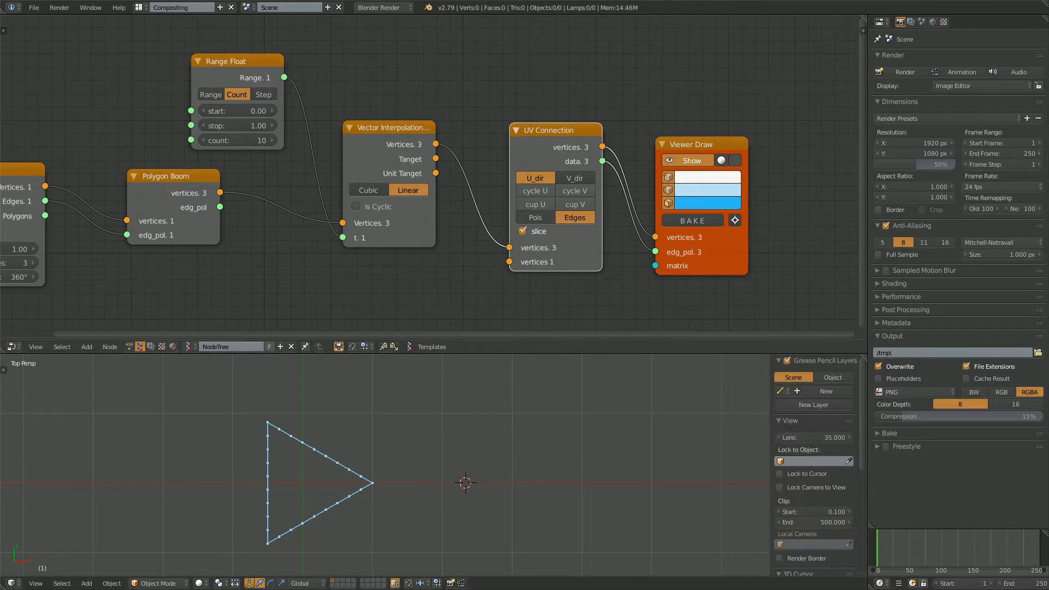
left_click(691, 220)
key("a")
key("g")
left_click(470, 464)
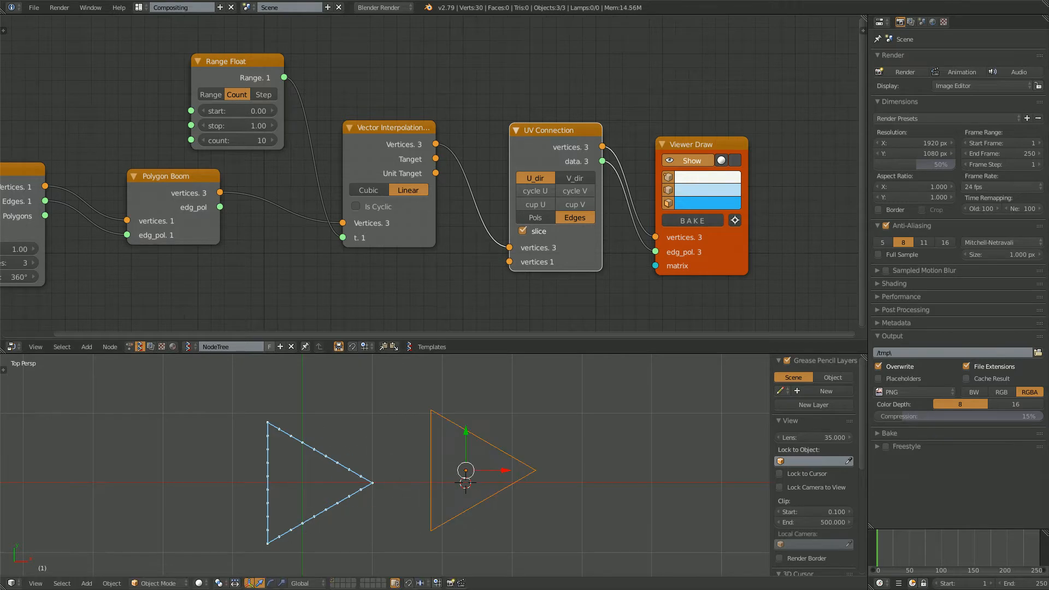
Move the three baked edge objects apart so each side of the triangle stands separately
right_click(483, 441)
key("g")
left_click(500, 415)
key("g")
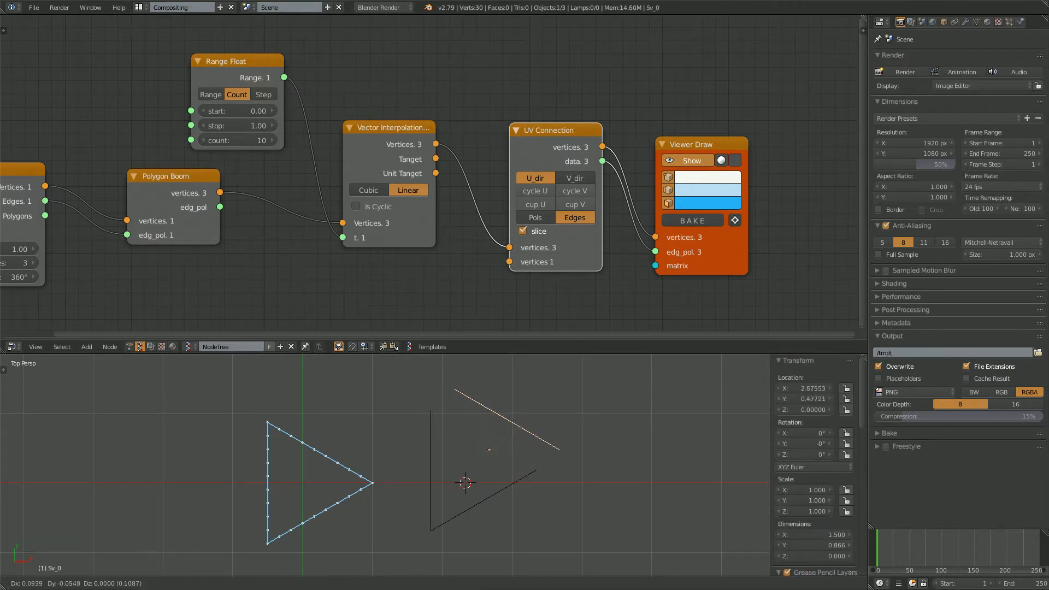
key("Escape")
right_click(431, 461)
key("g")
left_click(409, 461)
right_click(484, 501)
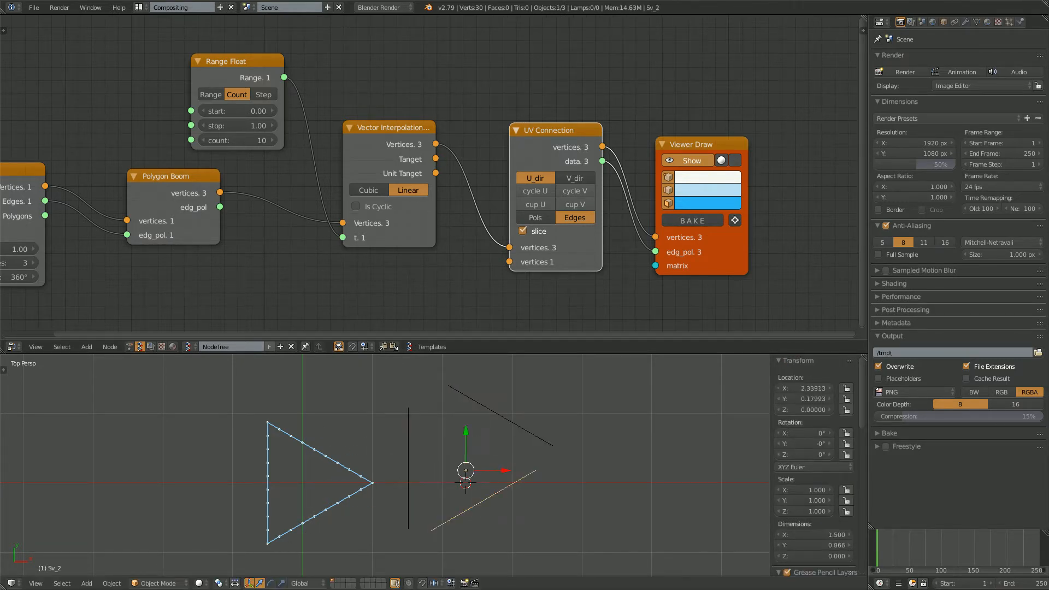
key("g")
left_click(490, 509)
Examine the upper baked edge's vertices in Edit Mode and compare the baked edges with the preview triangle's sides
right_click(501, 415)
key("Tab")
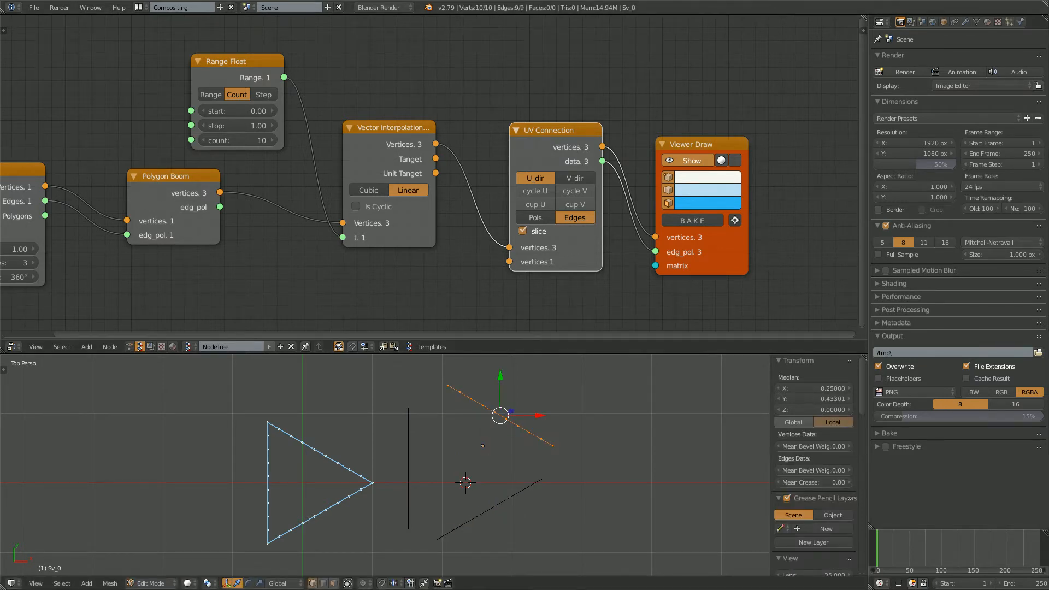
key("Tab")
right_click(408, 468)
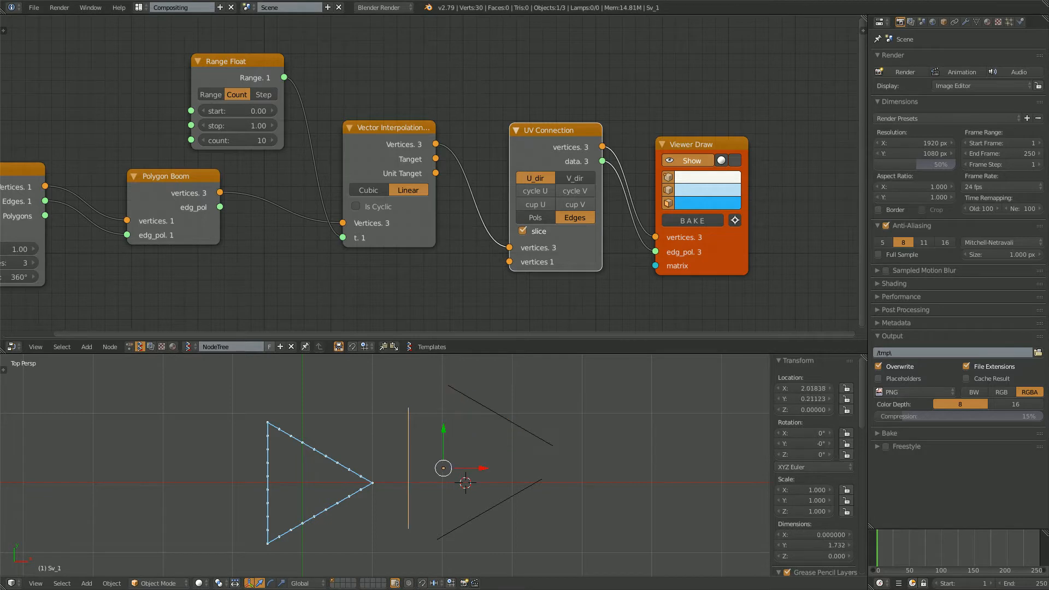
right_click(500, 415)
left_click(267, 421)
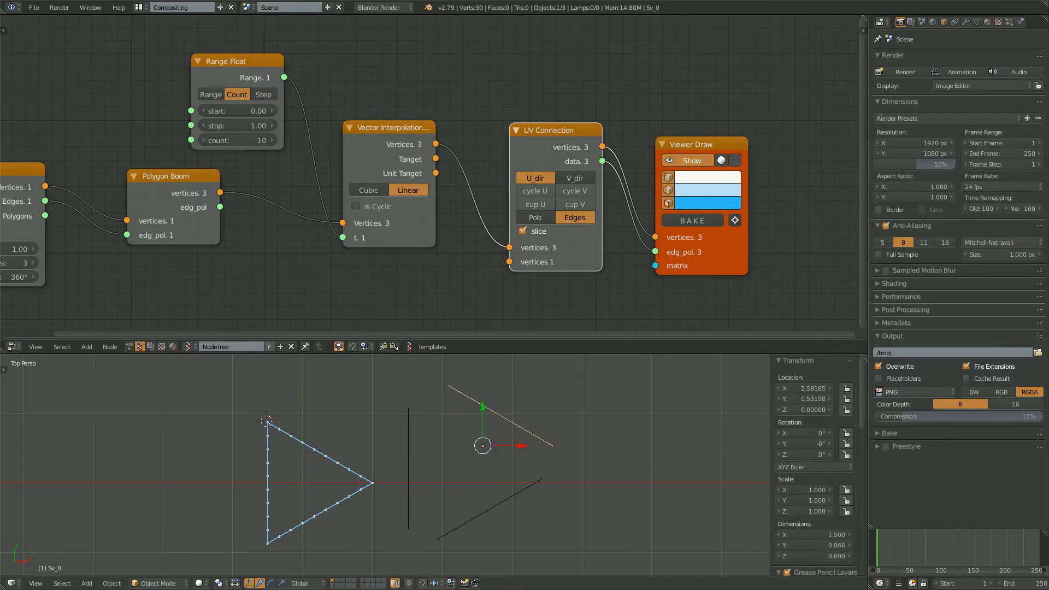
left_click(281, 539)
left_click(504, 388)
left_click(492, 402)
Delete all the baked edge objects from the scene
key("a")
key("a")
key("x")
left_click(492, 403)
scroll(492, 403, "down", 4)
scroll(330, 516, "up", 3)
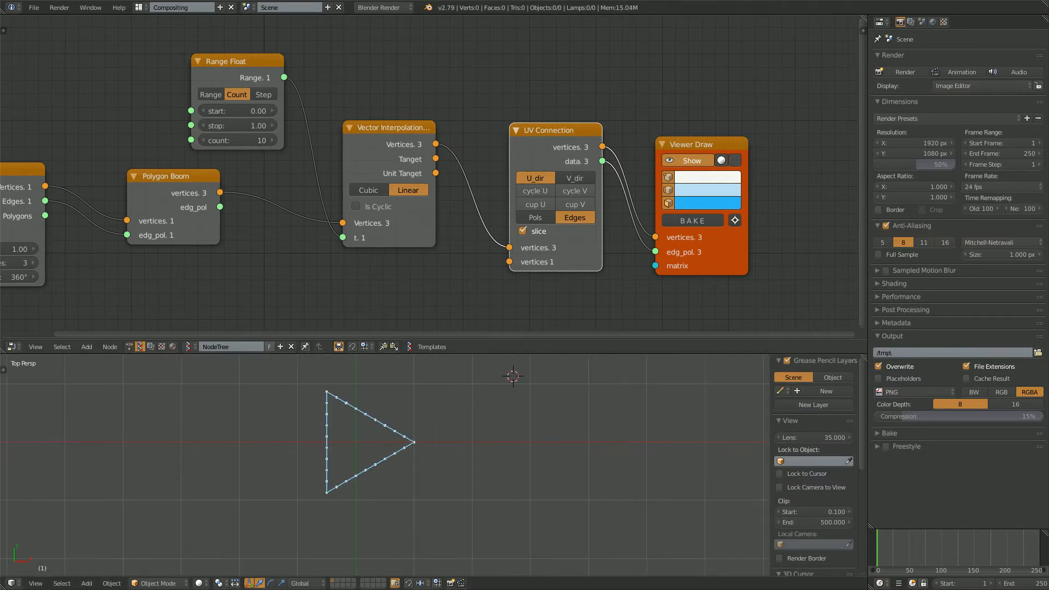
Turn off the first Viewer Draw node's display and add a second Circle node below the existing one
scroll(499, 139, "down", 3)
scroll(432, 173, "down", 2)
middle_click_drag(431, 173, 452, 97)
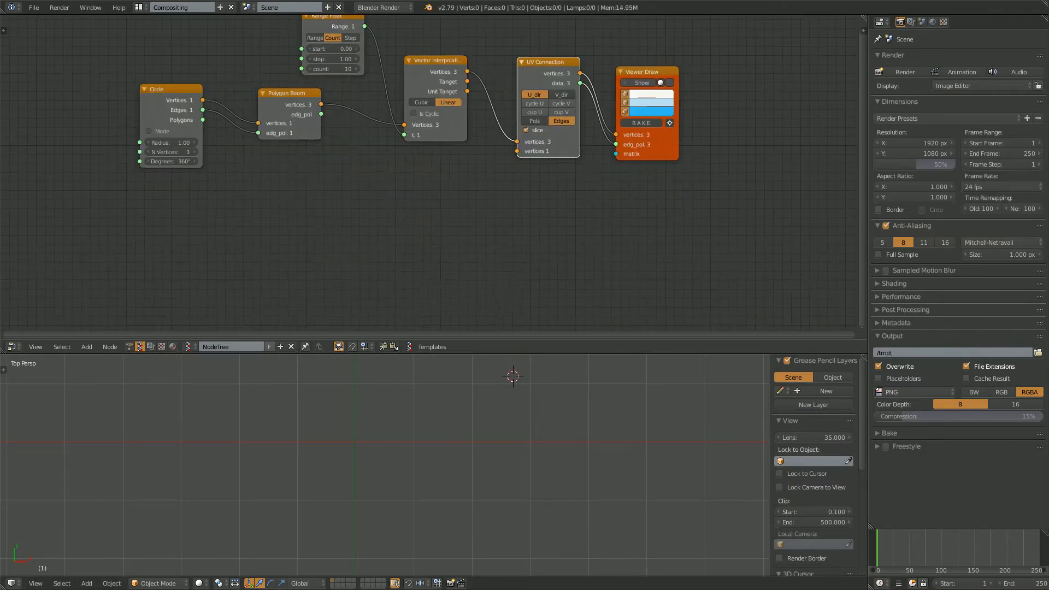
key("shift+a")
left_click(183, 237)
type("cir")
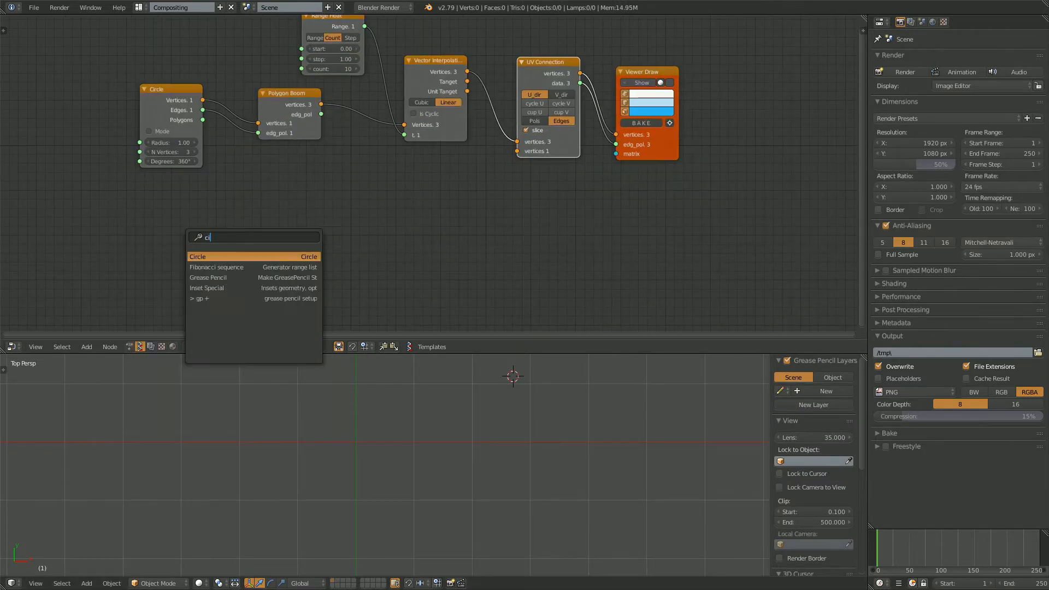
key("Return")
left_click(165, 223)
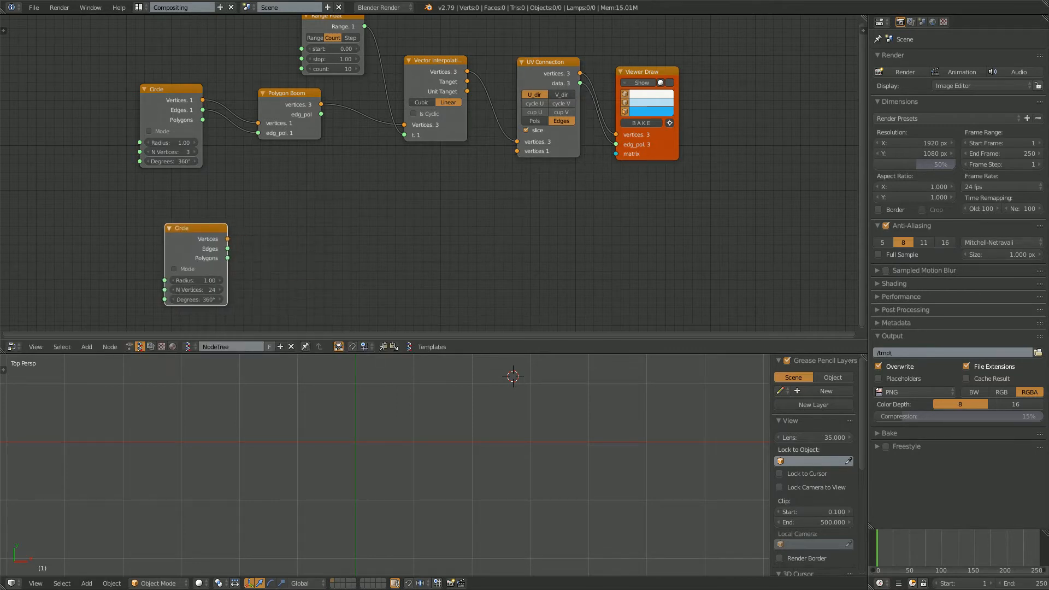
Duplicate the Viewer Draw node beside the second Circle node and change the copy's edge colour to pinkish red
left_click(646, 72)
key("shift+d")
left_click(318, 210)
scroll(432, 172, "up", 3)
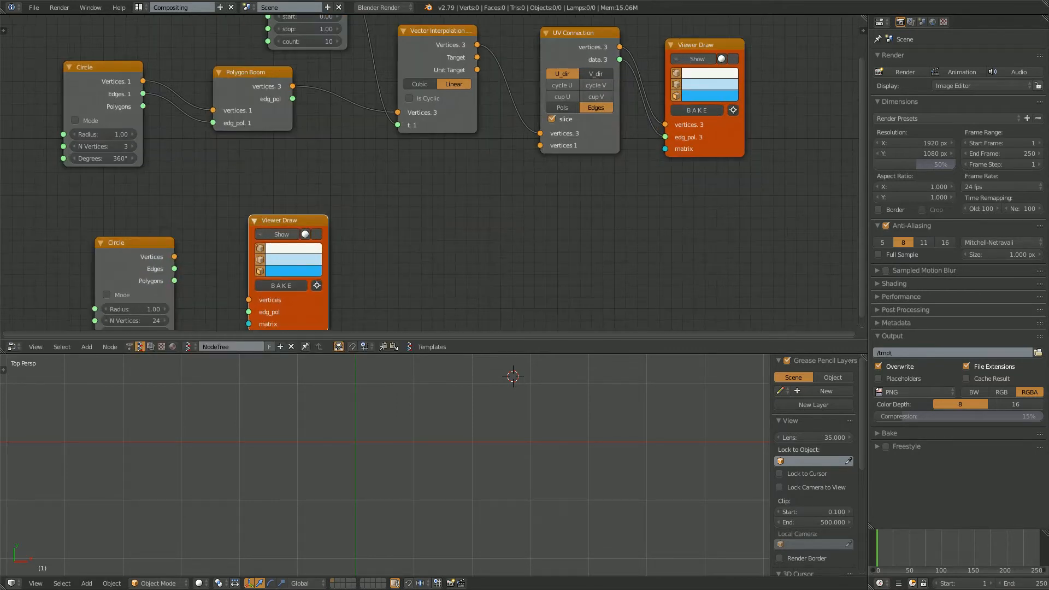
left_click(293, 259)
left_click_drag(324, 176, 329, 182)
middle_click_drag(350, 245, 510, 186)
scroll(510, 186, "up", 3)
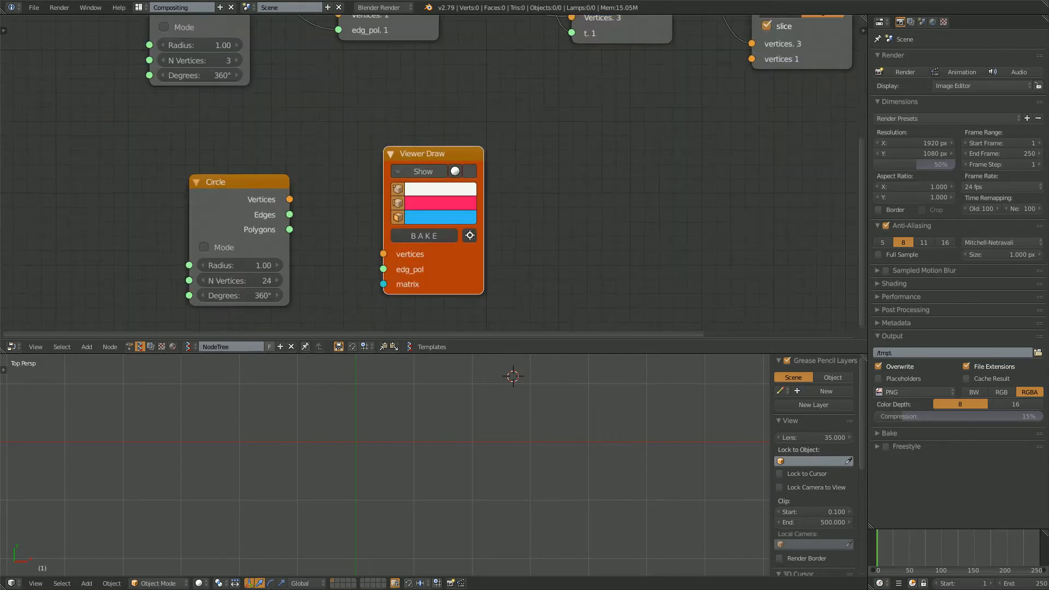
Link the second Circle's Vertices and Edges to the duplicated Viewer Draw node and turn on its display
left_click_drag(289, 199, 384, 254)
left_click_drag(289, 214, 383, 269)
scroll(382, 268, "down", 1)
middle_click_drag(382, 268, 382, 241)
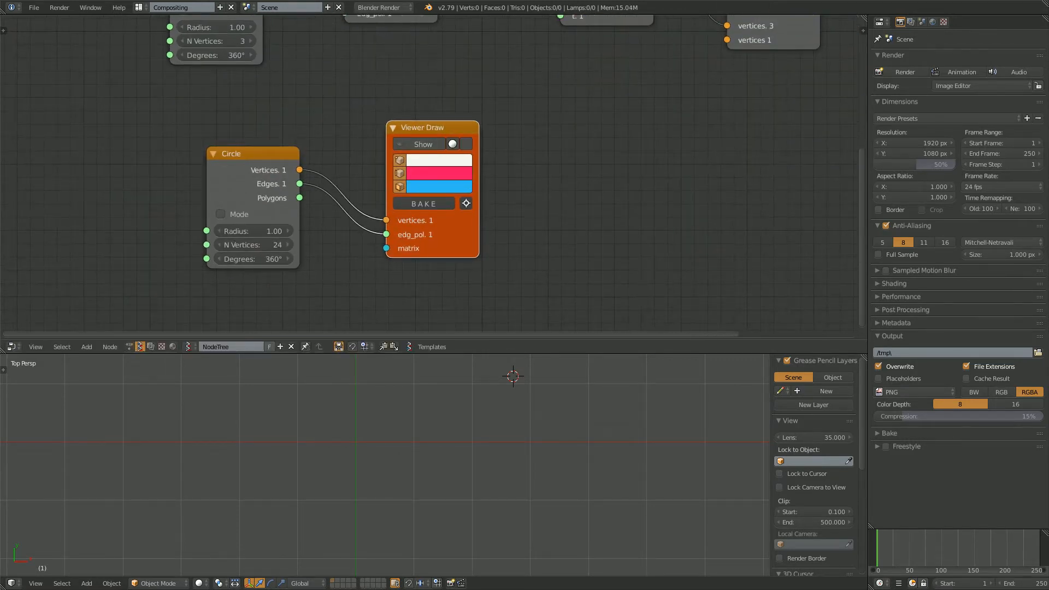
scroll(385, 465, "down", 2)
left_click(423, 144)
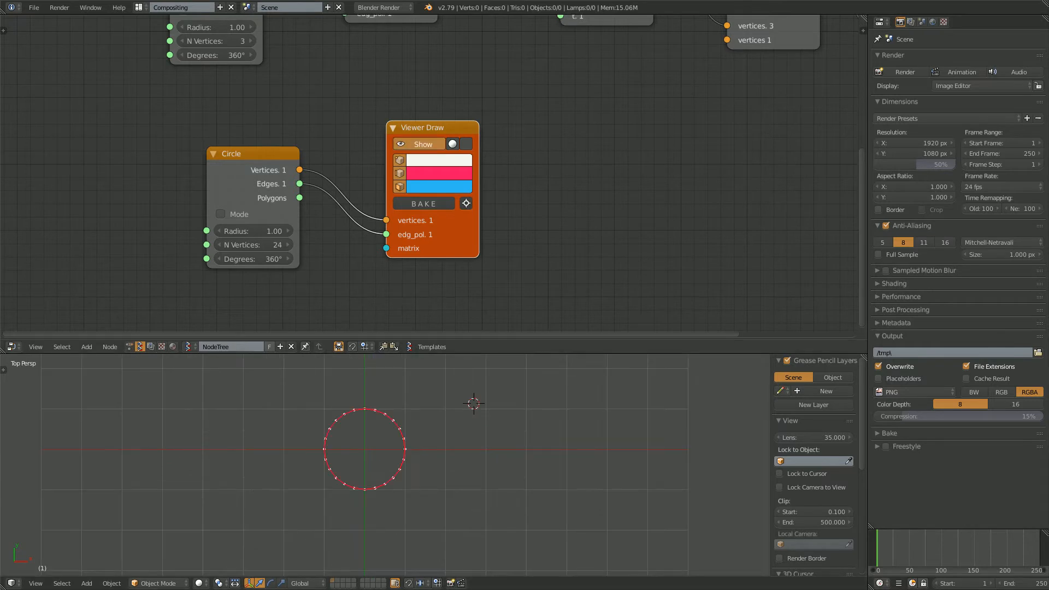
scroll(380, 435, "up", 4)
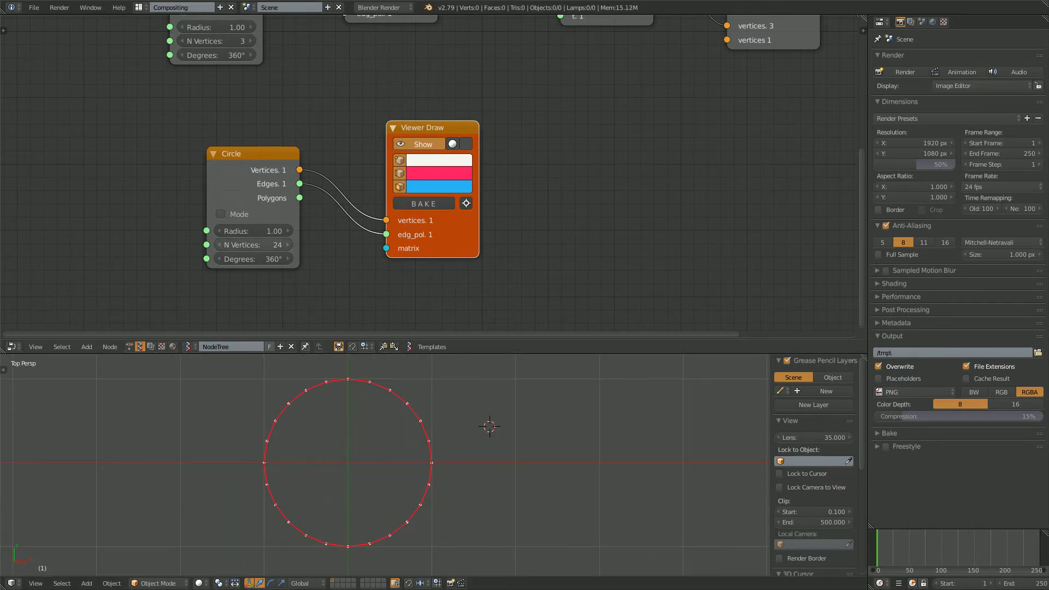
Set the second Circle's N Vertices to 30 and move its Viewer Draw node farther away
left_click(253, 245)
type("30")
key("Return")
left_click_drag(253, 153, 256, 129)
left_click_drag(433, 127, 510, 108)
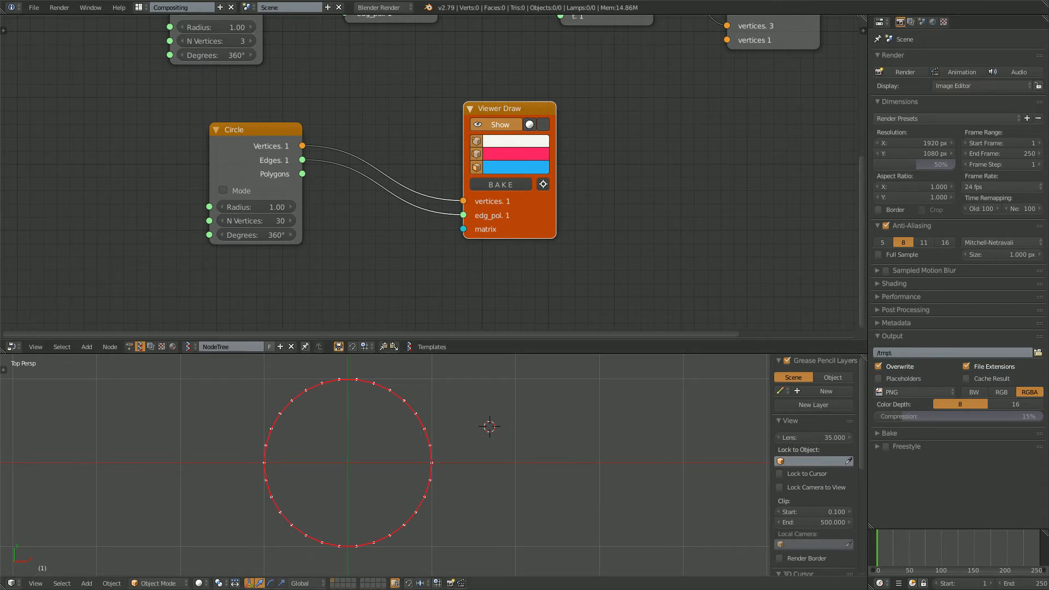
Set the second Circle's Degrees to 120 and shift the node slightly closer to its viewer
middle_click_drag(350, 246, 343, 243)
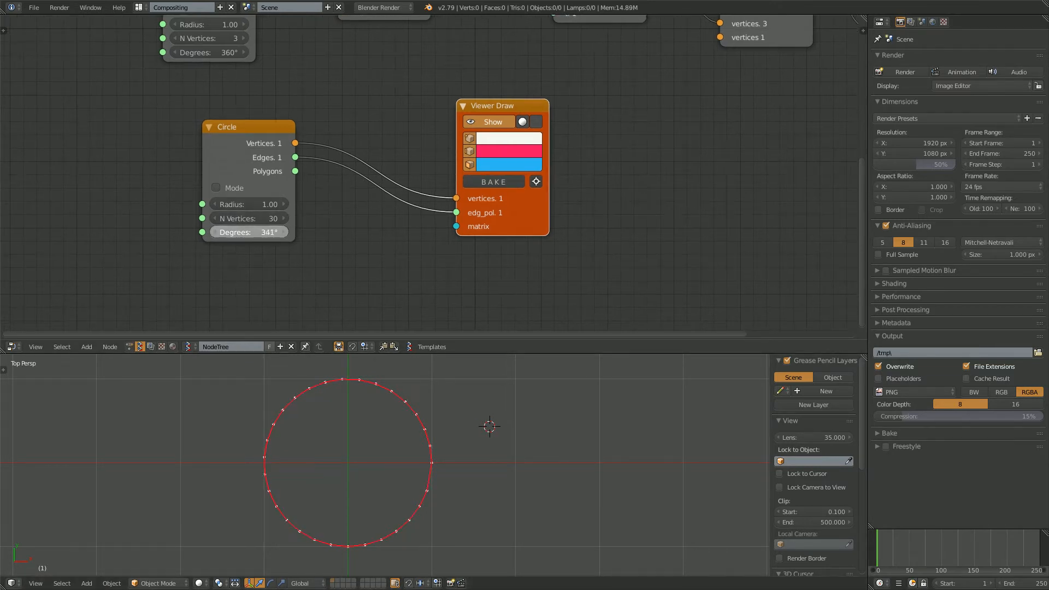
left_click_drag(248, 232, 220, 232)
left_click(248, 232)
type("120")
key("Return")
key("g")
left_click(266, 226)
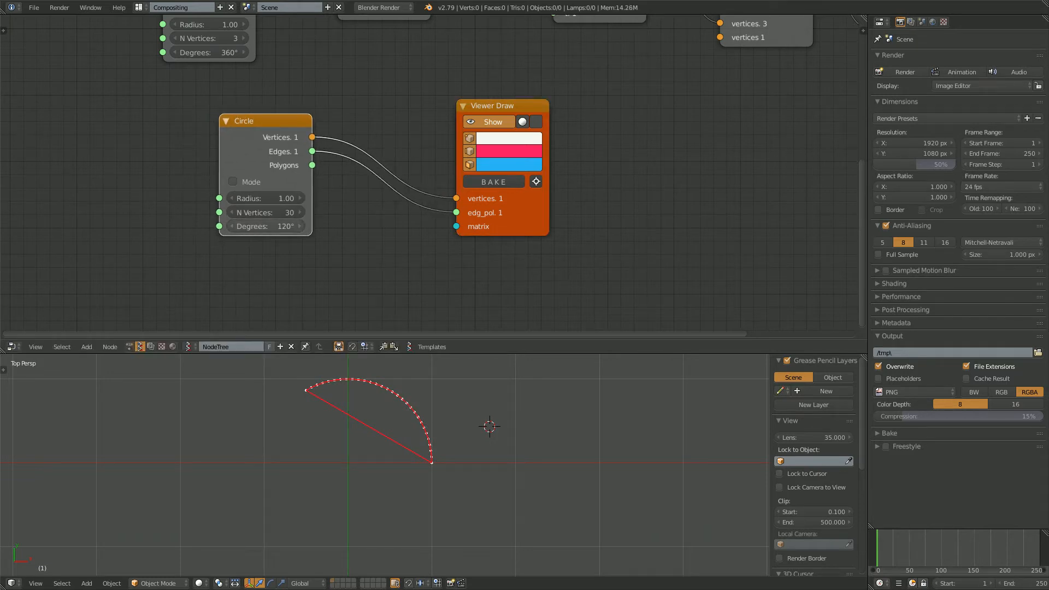
Set the second Circle's N Vertices to 10
left_click(266, 213)
type("10")
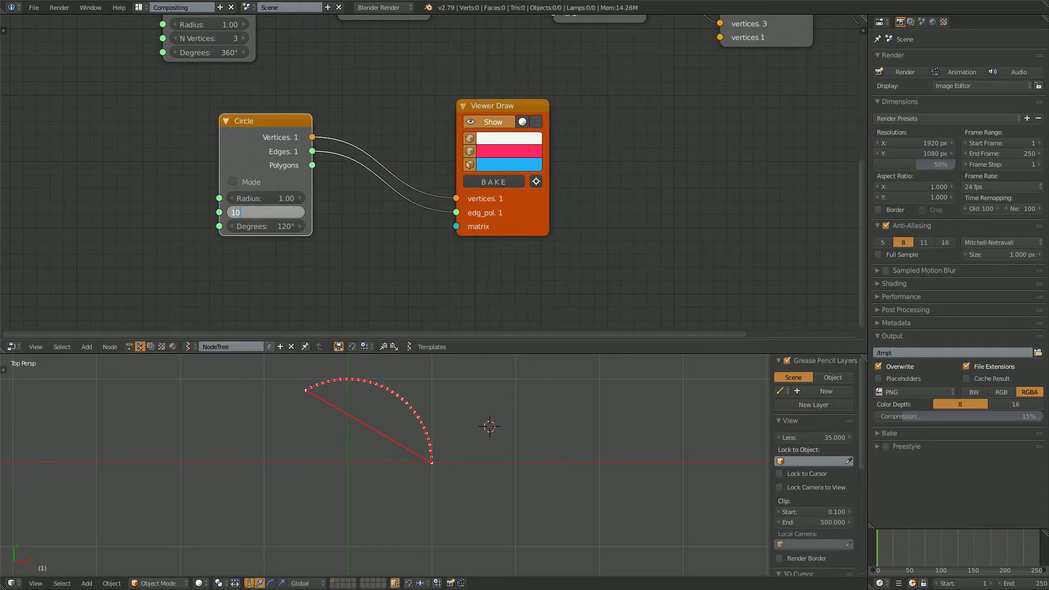
key("Return")
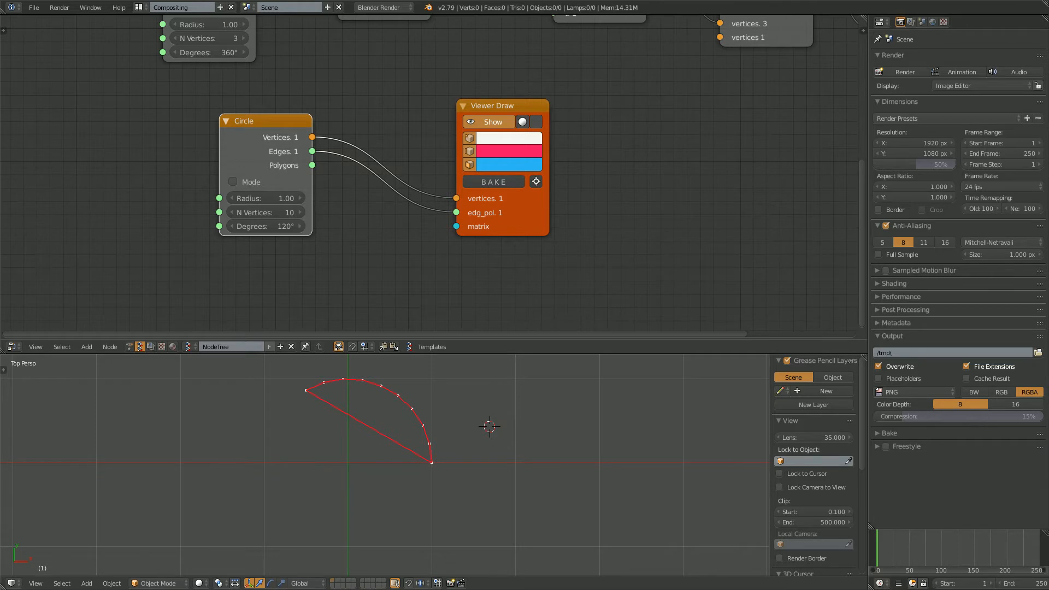
Move the second Circle and its Viewer Draw node apart to leave room for another node between them
key("g")
key("Return")
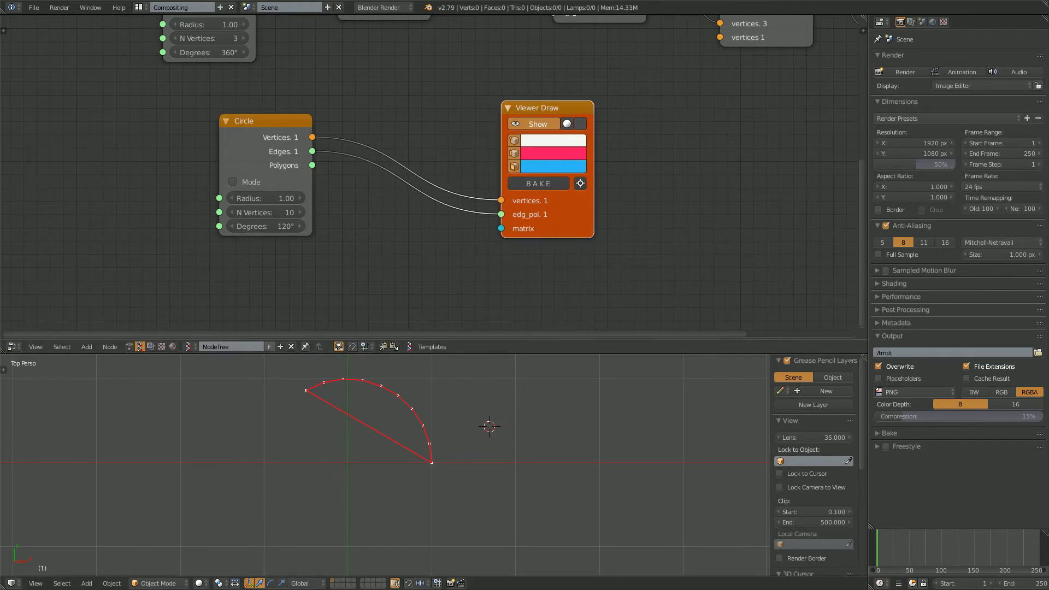
scroll(509, 66, "down", 1)
left_click_drag(547, 106, 651, 112)
left_click_drag(289, 116, 463, 99)
left_click_drag(651, 112, 714, 118)
middle_click_drag(714, 118, 665, 103)
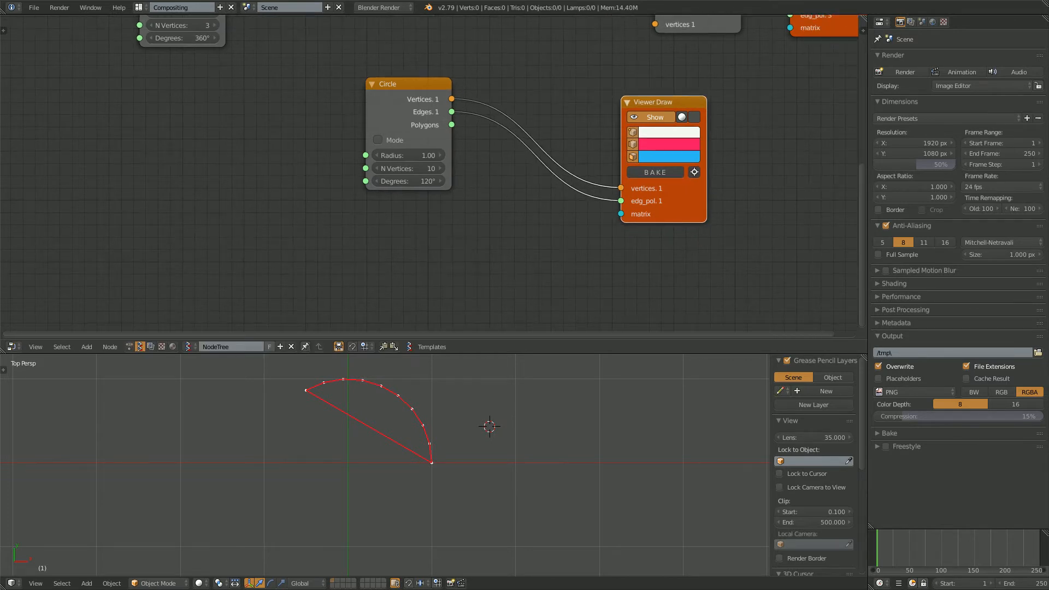
left_click_drag(407, 84, 408, 70)
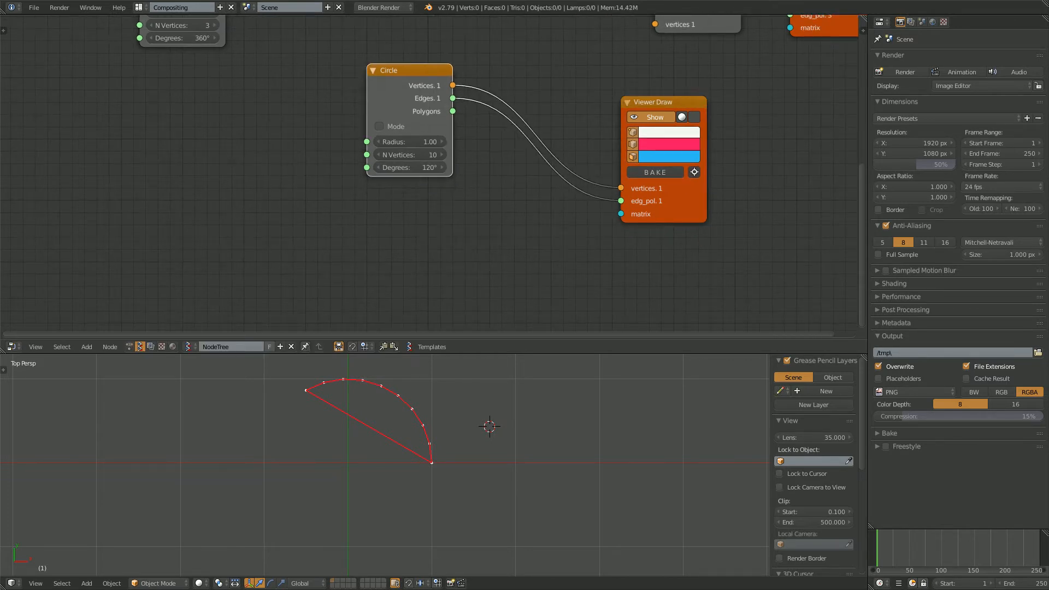
Try the second Circle's Mode option by switching it on and off
left_click(379, 126)
left_click(379, 126)
left_click(379, 126)
left_click(379, 126)
Insert a UV Connection node into the vertices link between the second Circle and its Viewer Draw, and remove the direct Edges link
key("ctrl+s")
key("Return")
key("alt+space")
type("uv")
key("Return")
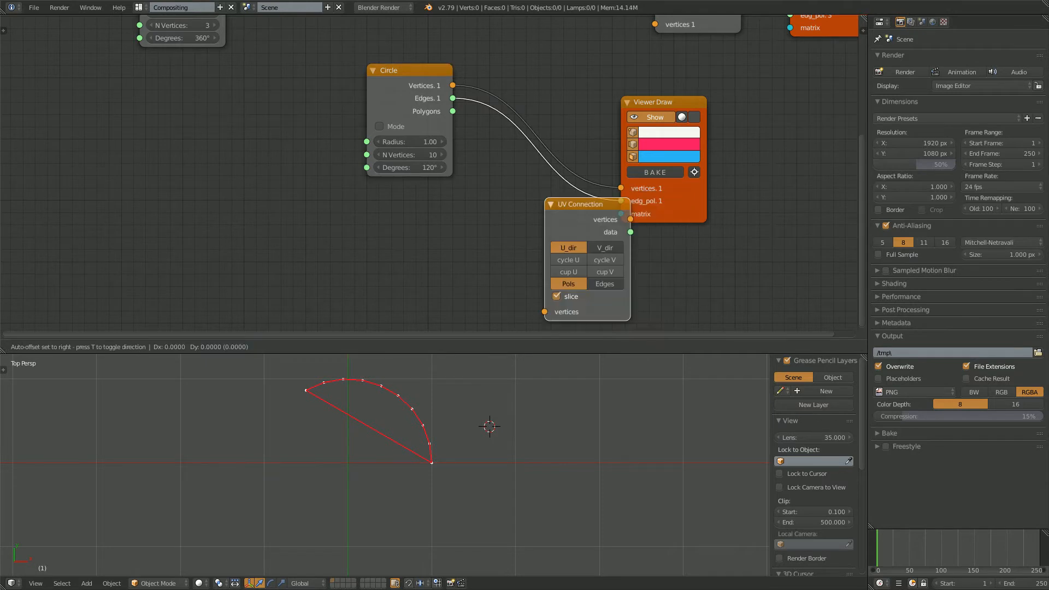
left_click(518, 92)
left_click_drag(649, 201, 625, 243)
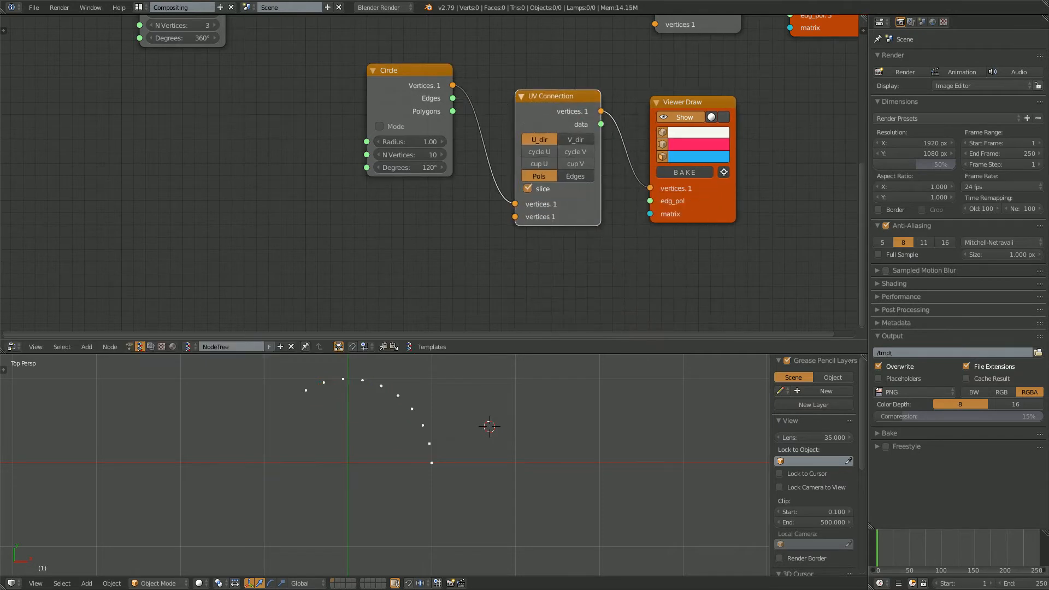
Link the new UV Connection's data to the Viewer Draw's edg_pol and set its output type to Edges
left_click_drag(601, 124, 649, 201)
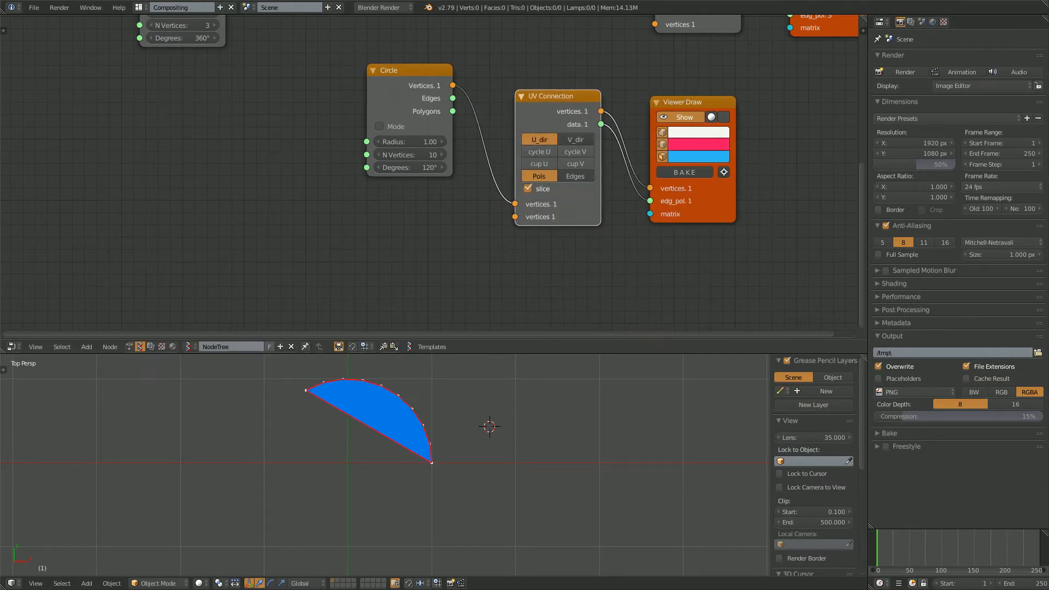
left_click(575, 176)
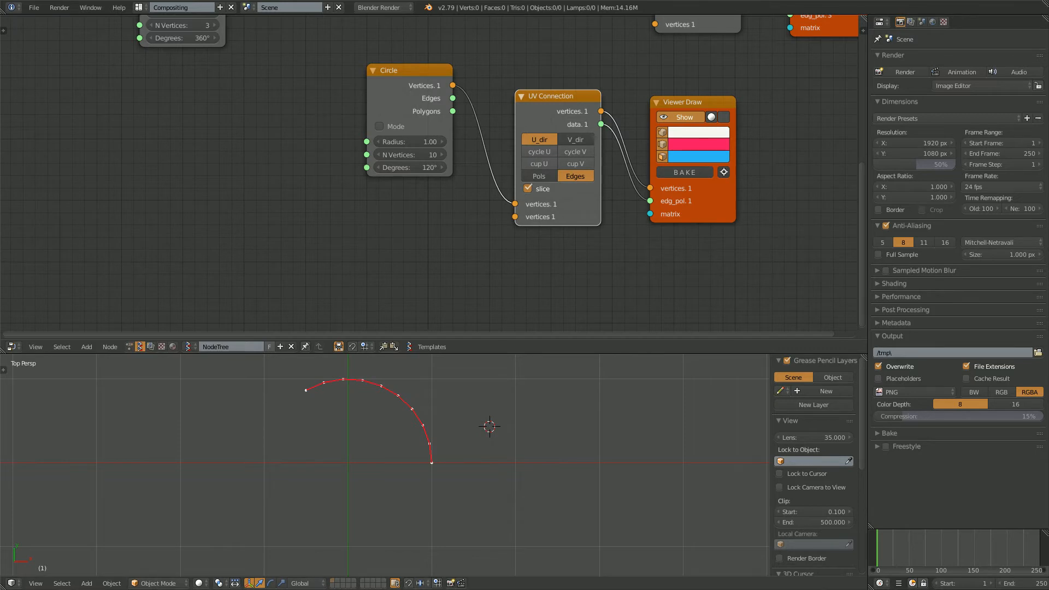
scroll(432, 172, "down", 2)
middle_click_drag(431, 172, 404, 157)
left_click_drag(623, 98, 700, 116)
Add a Matrix Euler node and place it just below the UV Connection node
key("shift+a")
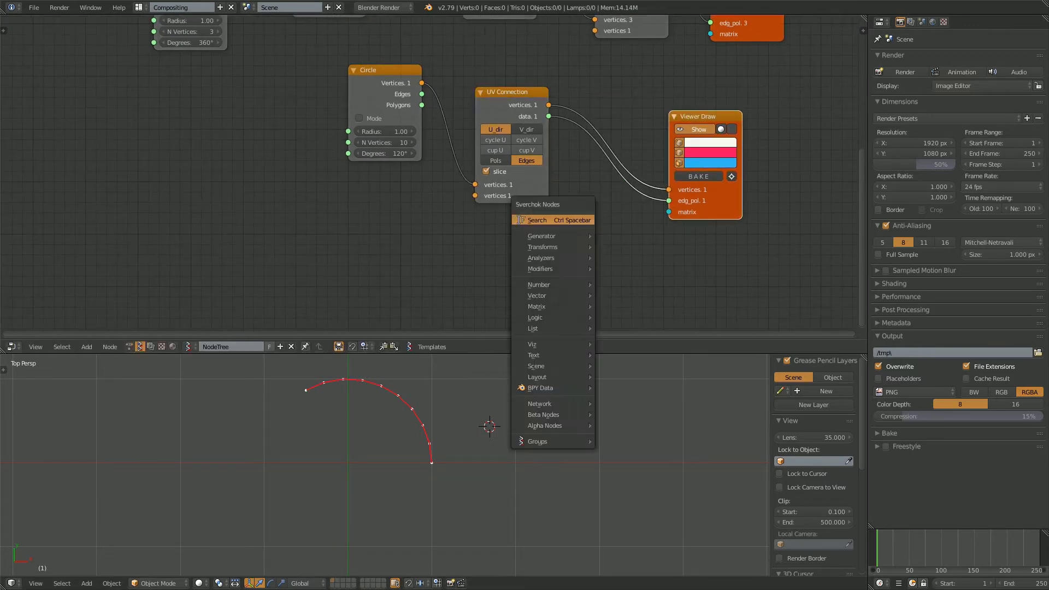
left_click(518, 220)
type("matrix")
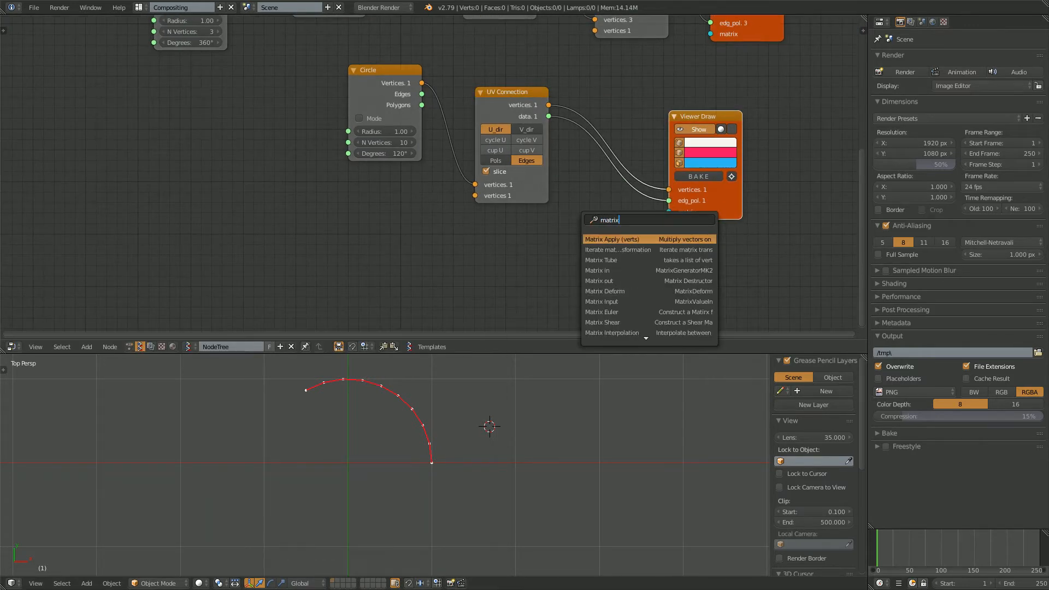
type(" ap")
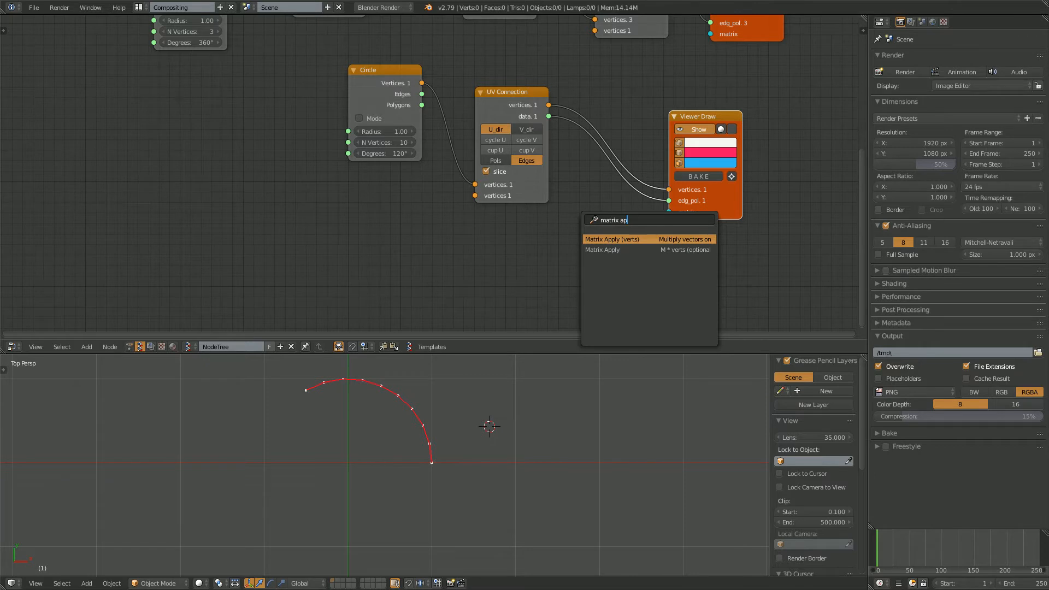
key("BackSpace")
key("BackSpace")
key("BackSpace")
key("BackSpace")
key("BackSpace")
type("u")
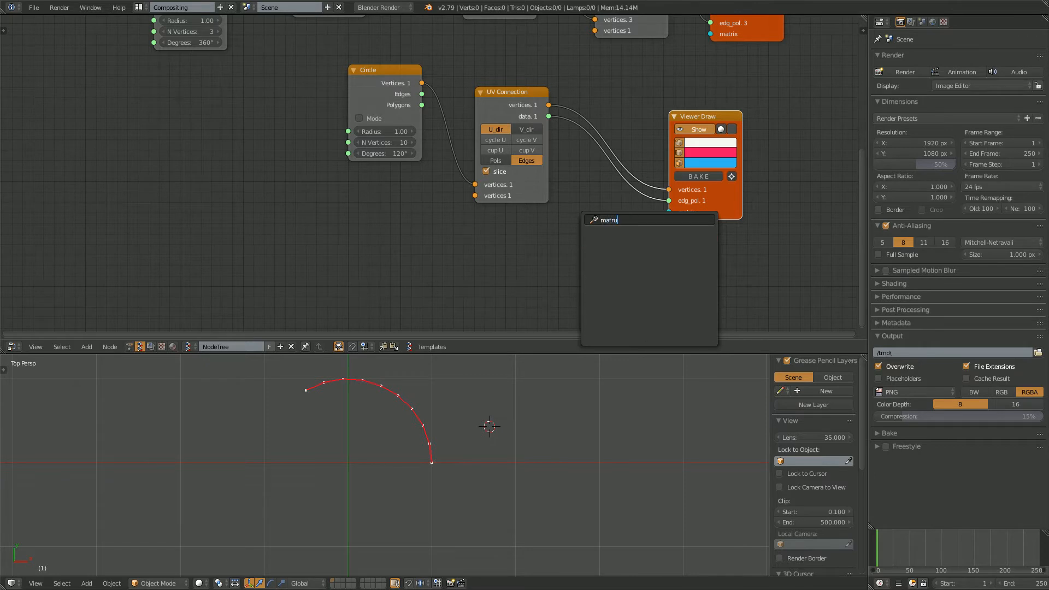
key("BackSpace")
key("BackSpace")
type("ix e")
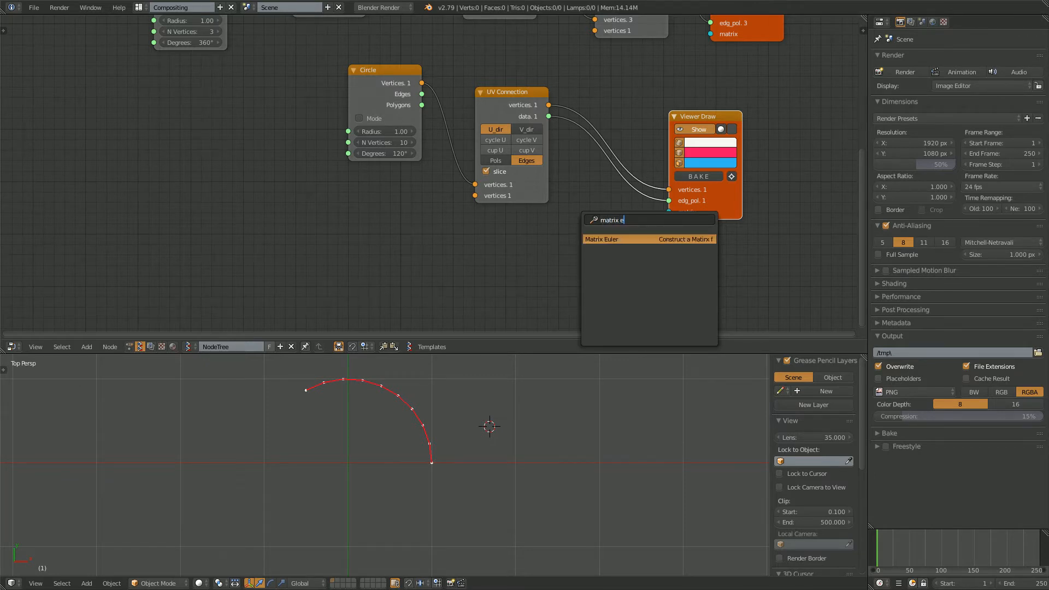
key("Return")
left_click(558, 218)
left_click_drag(705, 207, 738, 201)
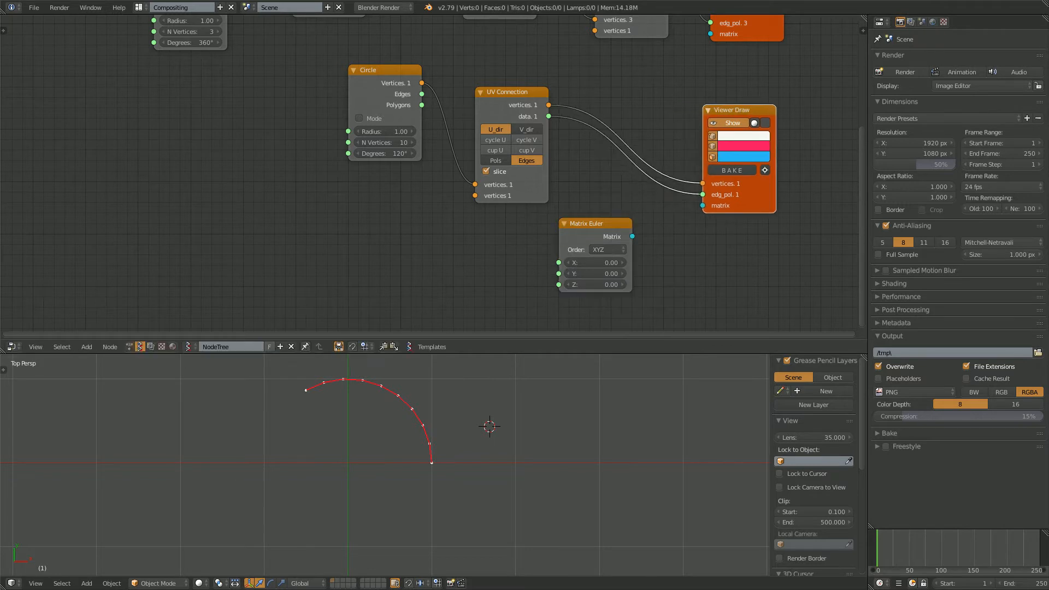
left_click_drag(595, 224, 515, 234)
key("alt+space")
type("appl")
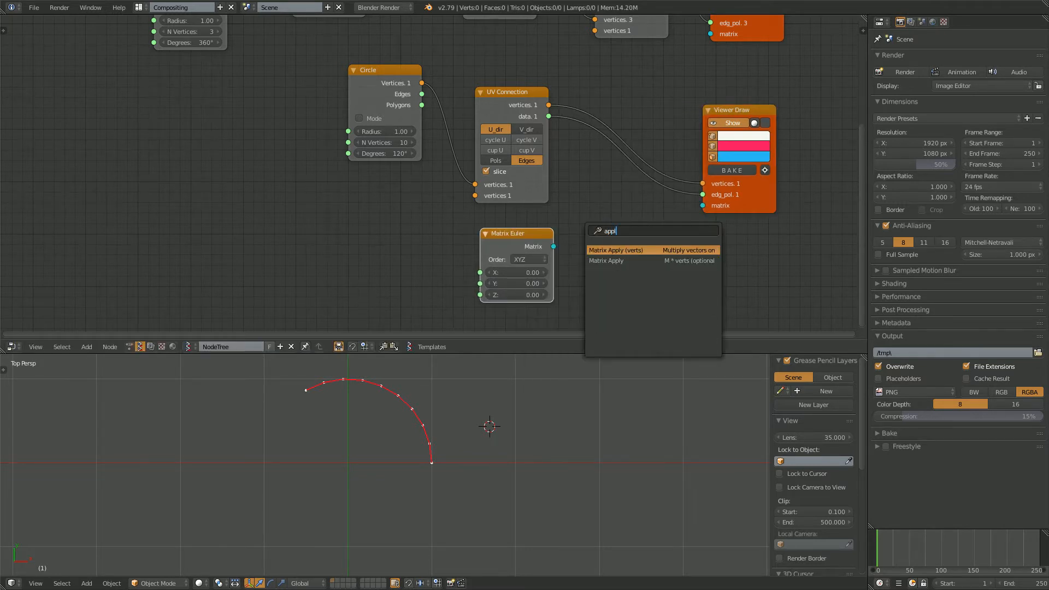
key("Escape")
Add a Rotation node near the Viewer Draw and delete the Matrix Euler node
key("alt+space")
type("rota")
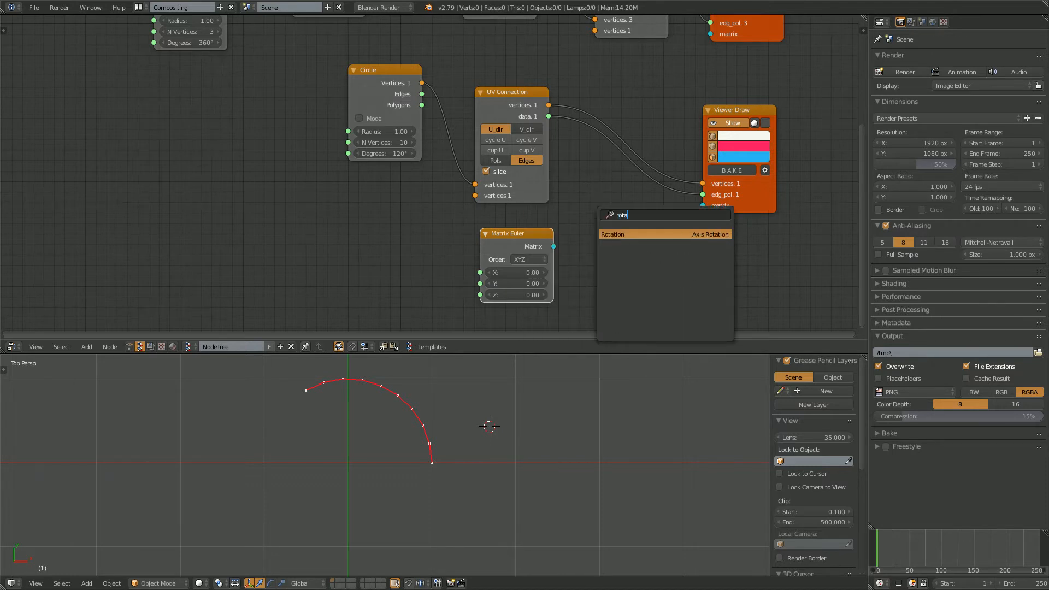
key("Return")
left_click(596, 216)
left_click(517, 235)
key("x")
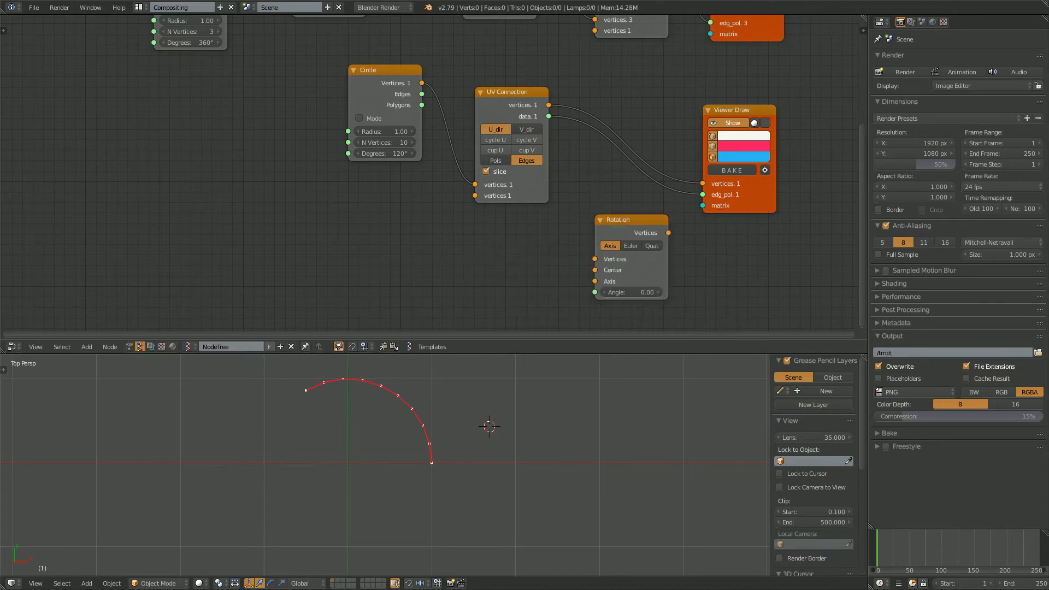
Set the Rotation node to Euler and wire it between the UV Connection's vertices and the Viewer Draw, removing the direct data link
left_click(630, 245)
left_click_drag(549, 105, 595, 272)
left_click_drag(668, 233, 703, 184)
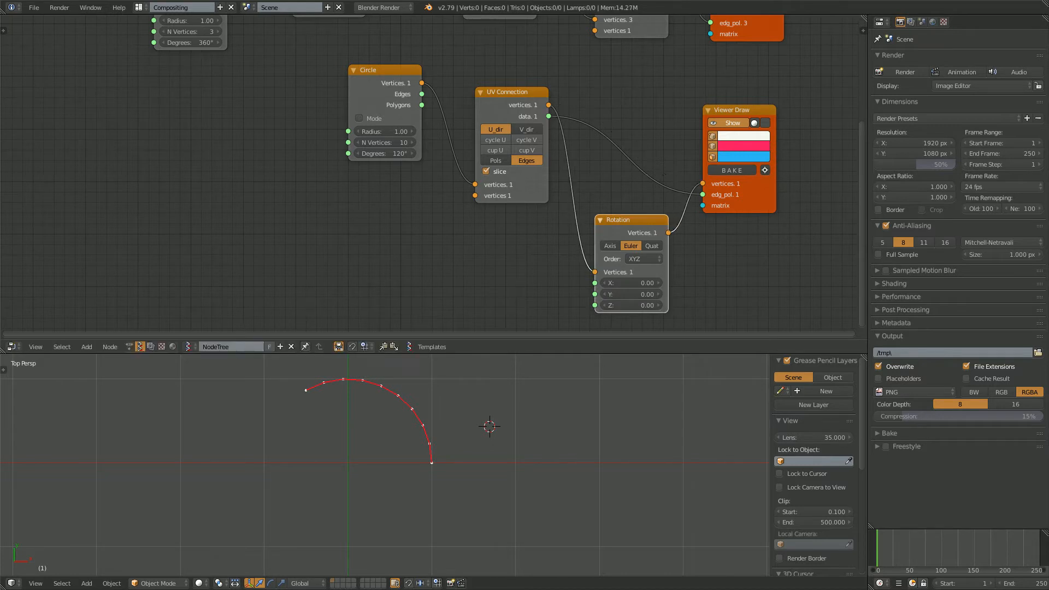
left_click_drag(640, 139, 612, 169, "ctrl")
left_click_drag(629, 220, 638, 143)
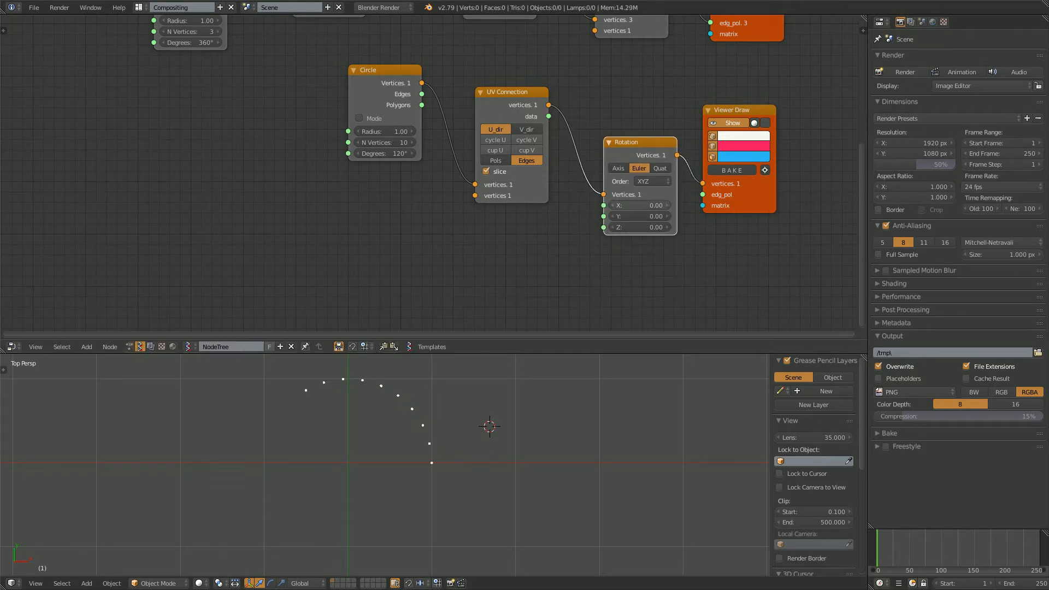
Try the Rotation node's angles, resetting X to 0 and turning the arc by 88.14 on Z
left_click_drag(638, 205, 655, 205)
left_click(637, 205)
type("0")
key("Return")
Add a List Input node with a List Length of 3 and link it to the Rotation node's Z input
key("space")
type("ranfe")
key("ctrl+a")
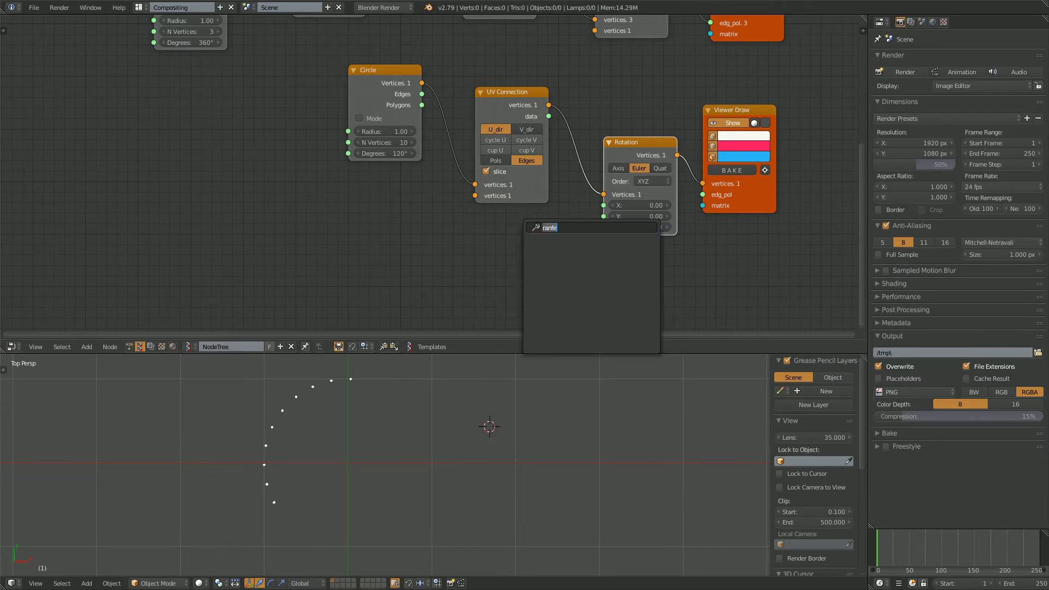
type("list in")
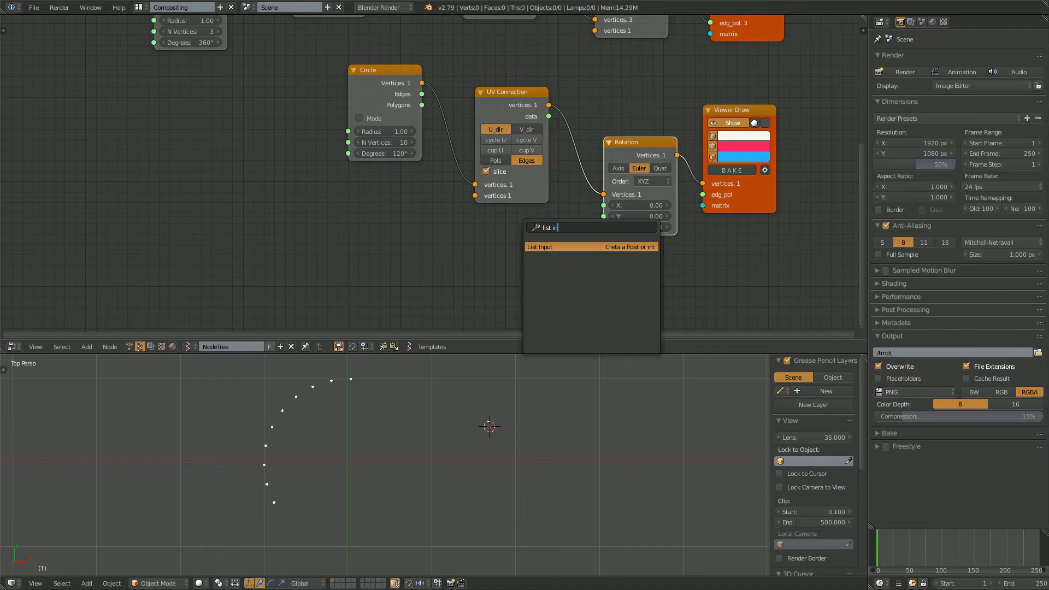
key("Return")
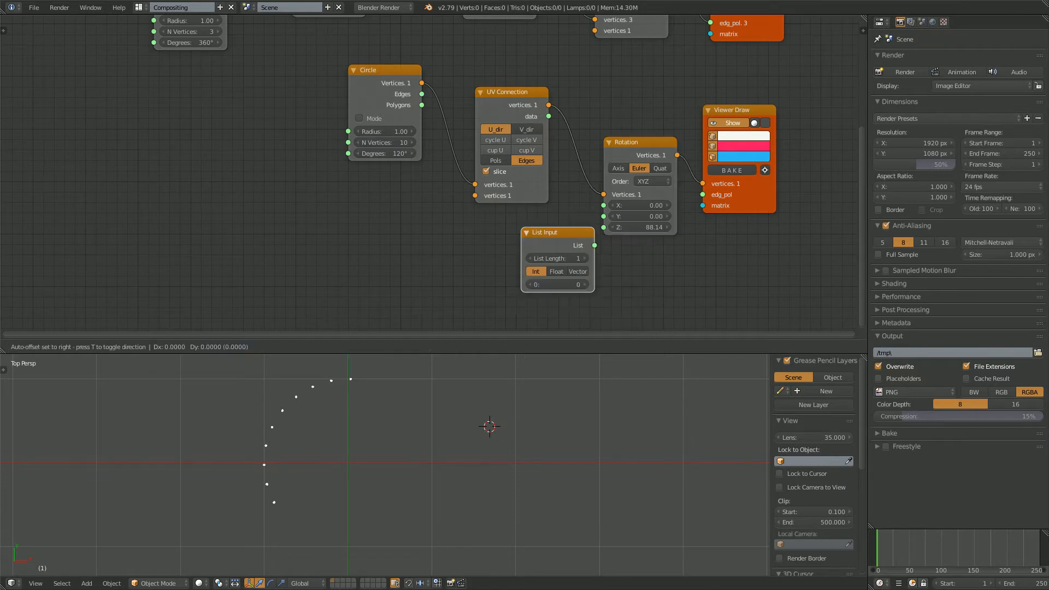
left_click_drag(557, 271, 604, 227)
middle_click_drag(604, 227, 591, 213)
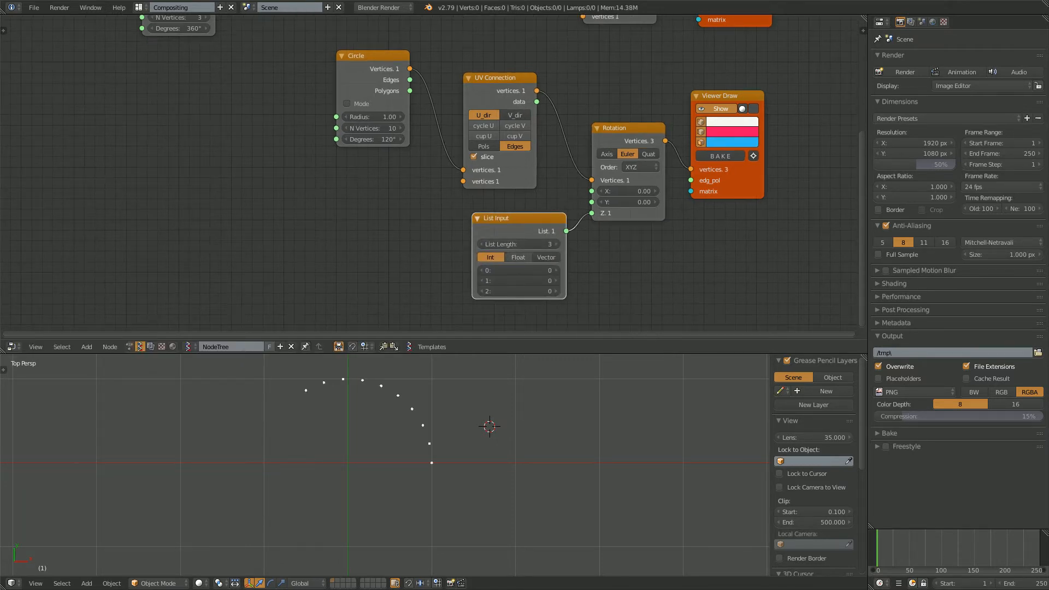
Set the List Input to Float and enter 120 for item 1 and 240 for item 2
left_click(517, 257)
left_click_drag(518, 280, 539, 280)
left_click(540, 281)
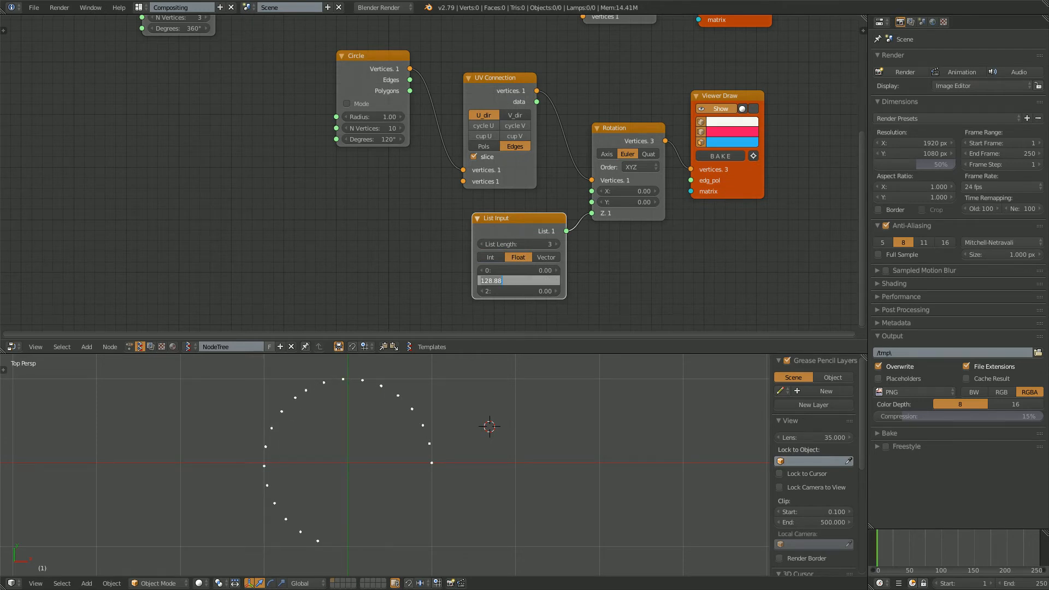
type("120")
key("Return")
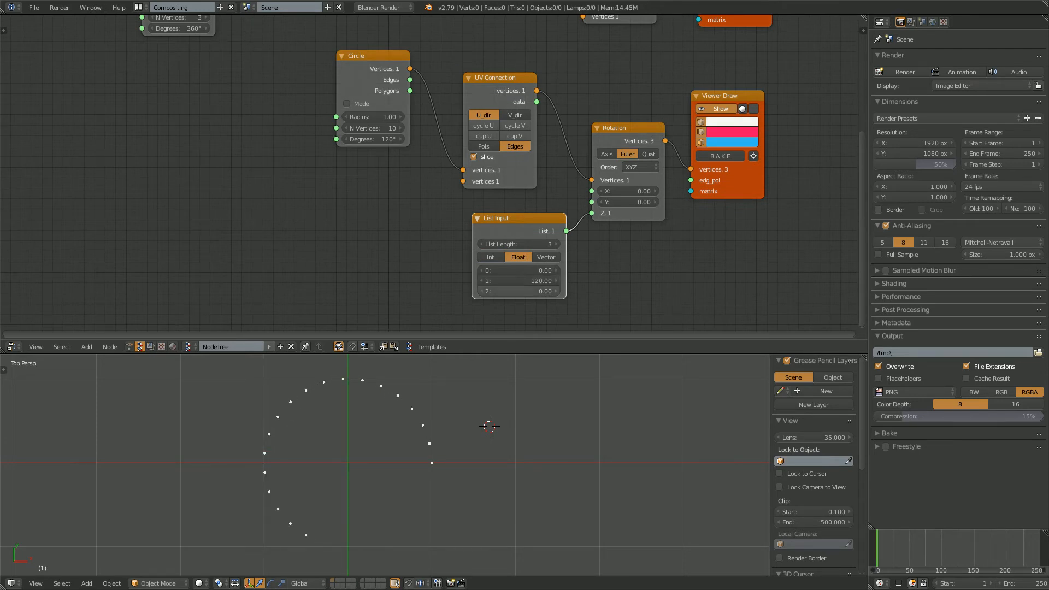
left_click(532, 291)
type("240")
key("Return")
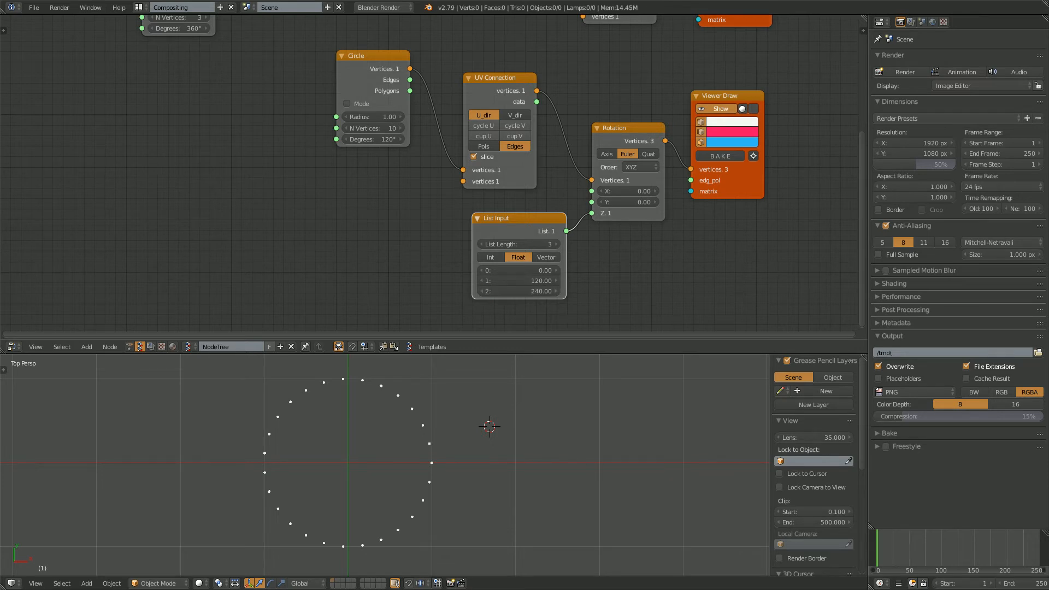
Place the List Input node beneath the UV Connection node and shift the Rotation node slightly upward
middle_click_drag(541, 230, 480, 225)
left_click_drag(473, 218, 426, 204)
scroll(467, 217, "up", 5)
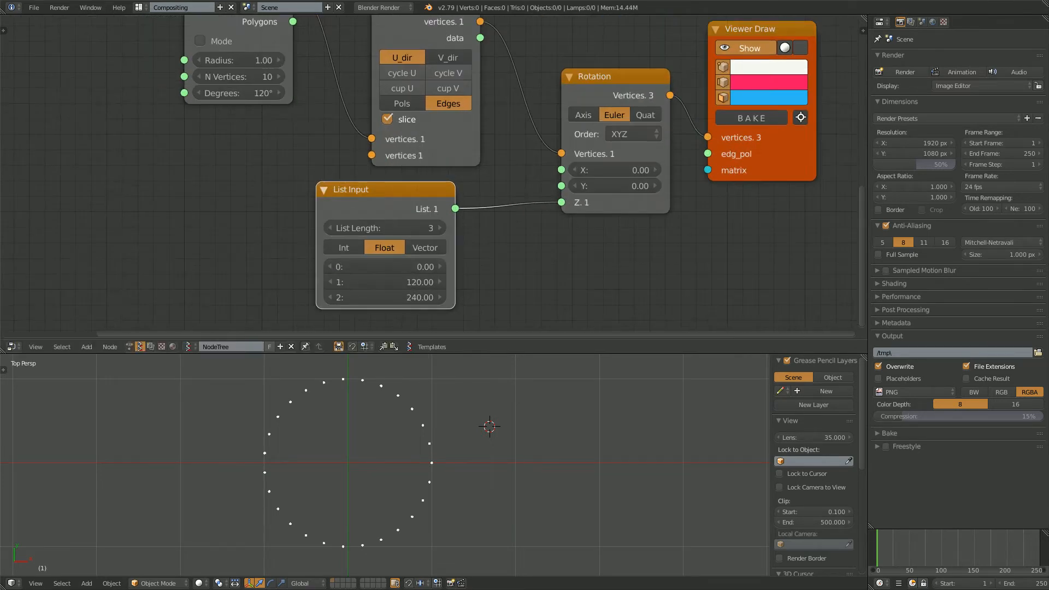
scroll(413, 202, "up", 3)
middle_click_drag(413, 202, 351, 148)
scroll(221, 288, "down", 3)
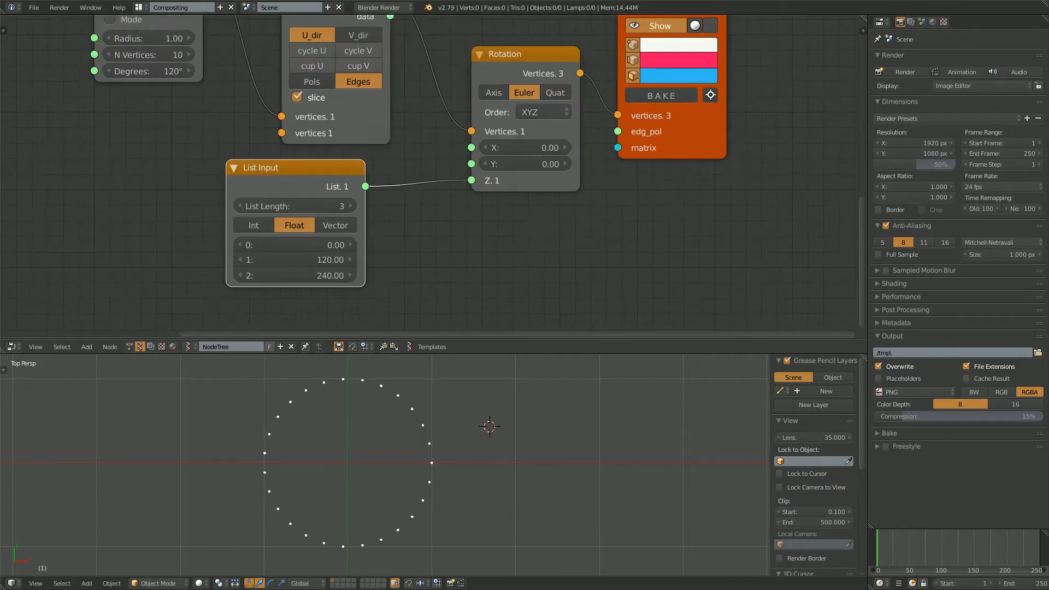
left_click_drag(352, 170, 417, 192)
scroll(417, 191, "down", 2)
middle_click_drag(417, 191, 400, 233)
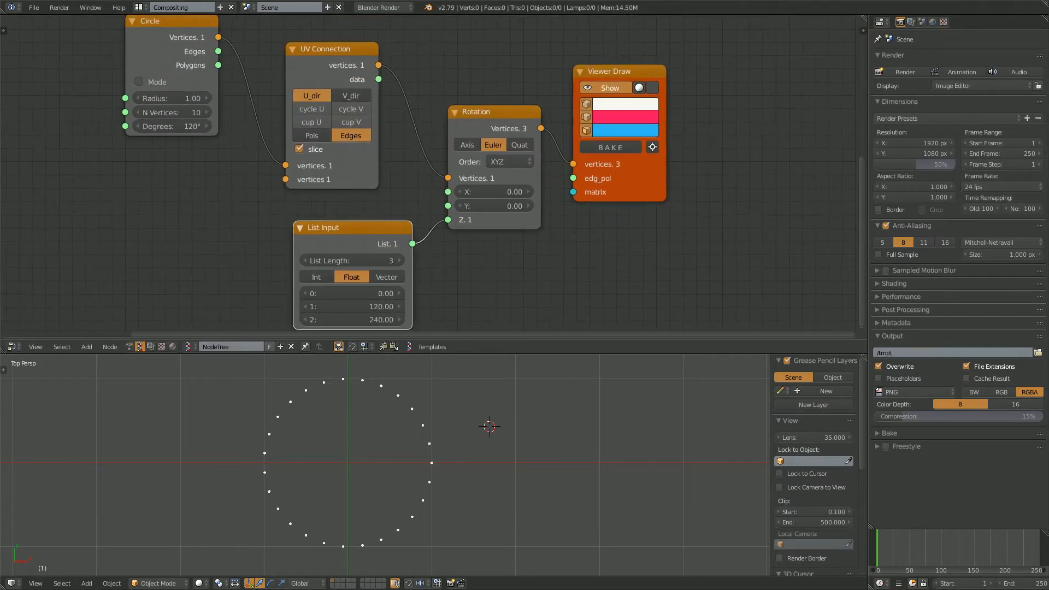
left_click_drag(401, 233, 389, 227)
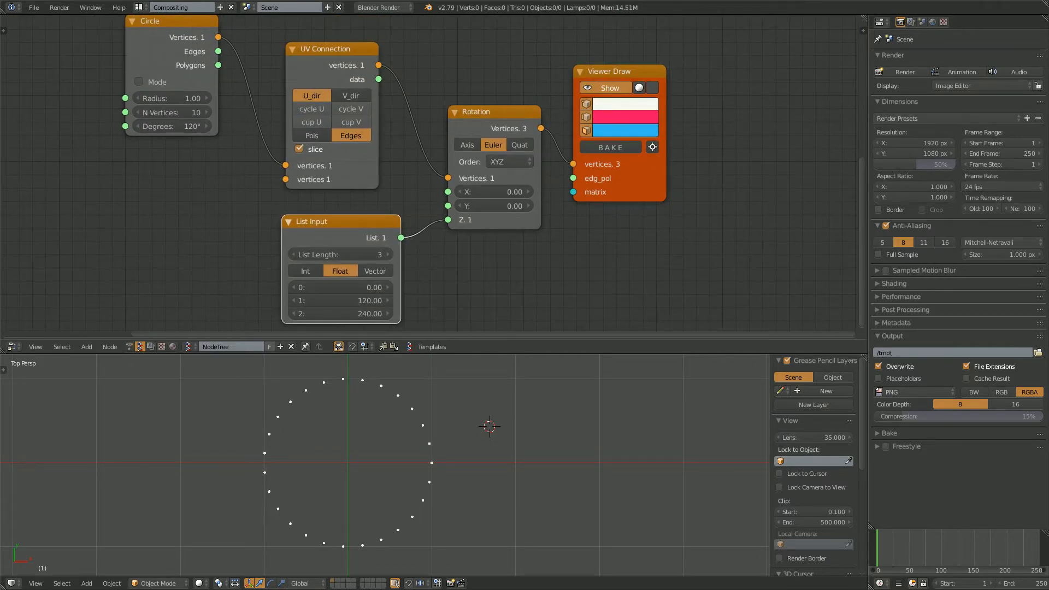
left_click_drag(492, 112, 491, 88)
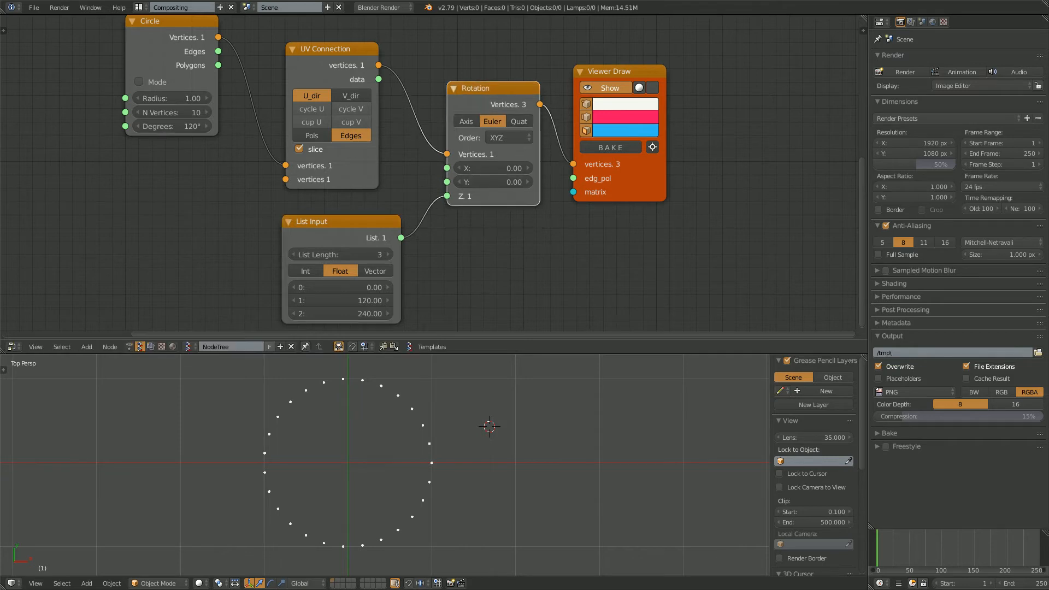
Move the arc chain's Viewer Draw node farther away from the Rotation node
left_click(615, 72)
left_click_drag(615, 72, 640, 79)
middle_click_drag(630, 176, 429, 175)
scroll(429, 175, "up", 8)
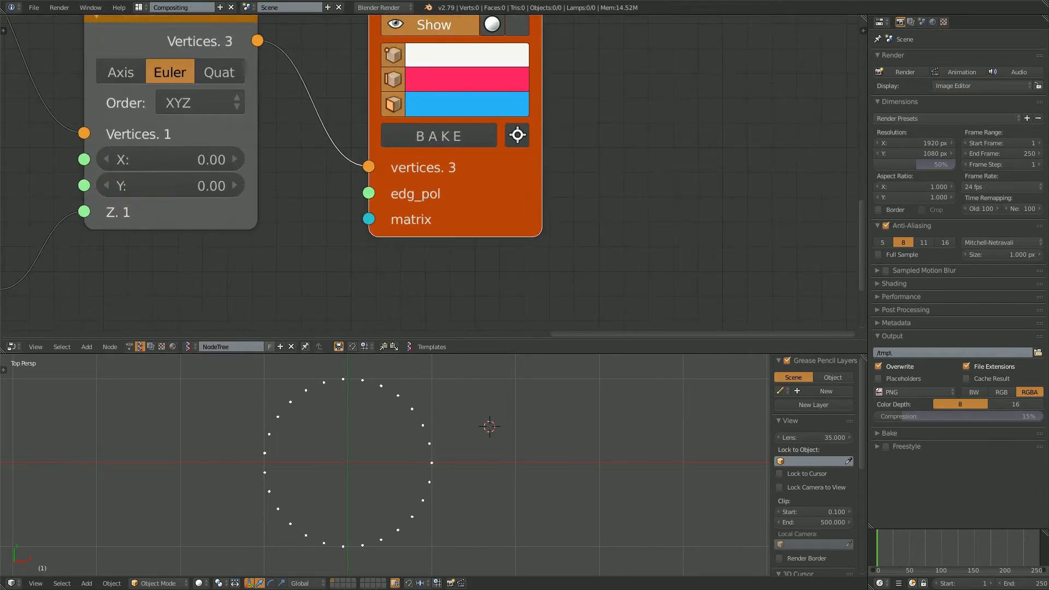
scroll(429, 172, "down", 6)
left_click_drag(450, 58, 520, 57)
mouse_move(520, 57)
middle_mouse_down()
mouse_move(640, 64)
mouse_move(668, 126)
middle_mouse_up()
scroll(429, 172, "down", 3)
scroll(429, 173, "down", 5)
middle_click_drag(429, 173, 456, 194)
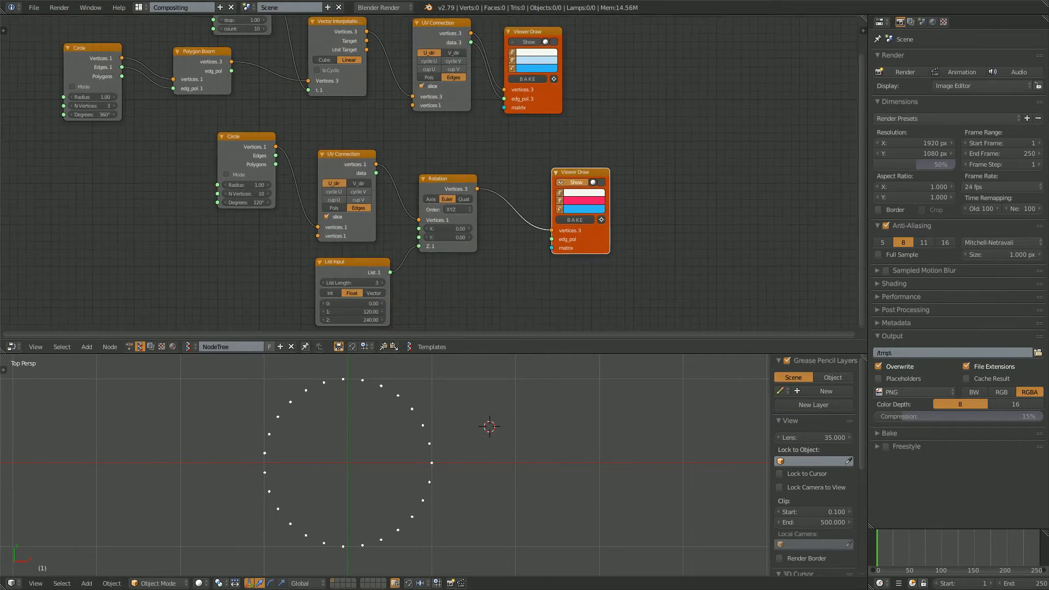
Shift the second Circle, its UV Connection, the List Input and the Rotation node away from the Viewer Draw
left_click_drag(245, 136, 162, 172)
left_click_drag(344, 153, 279, 151)
left_click_drag(349, 262, 282, 262)
left_click_drag(447, 179, 391, 188)
scroll(525, 163, "up", 2)
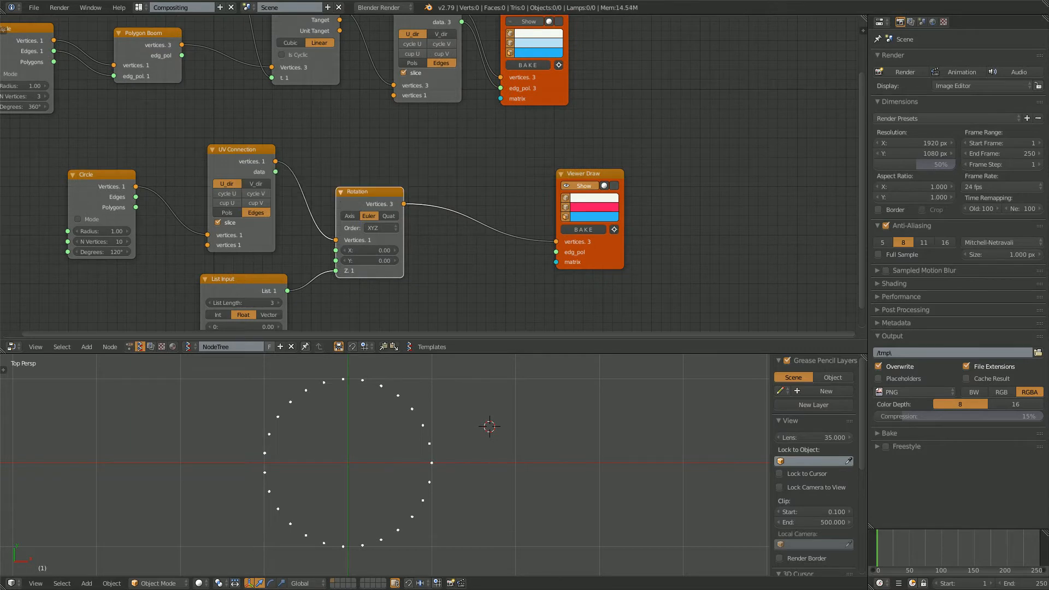
Insert a duplicate of the triangle chain's UV Connection between Rotation and Viewer Draw, and link its data to edg_pol
left_click_drag(587, 173, 641, 166)
left_click(437, 90)
key("shift+d")
left_click(507, 273)
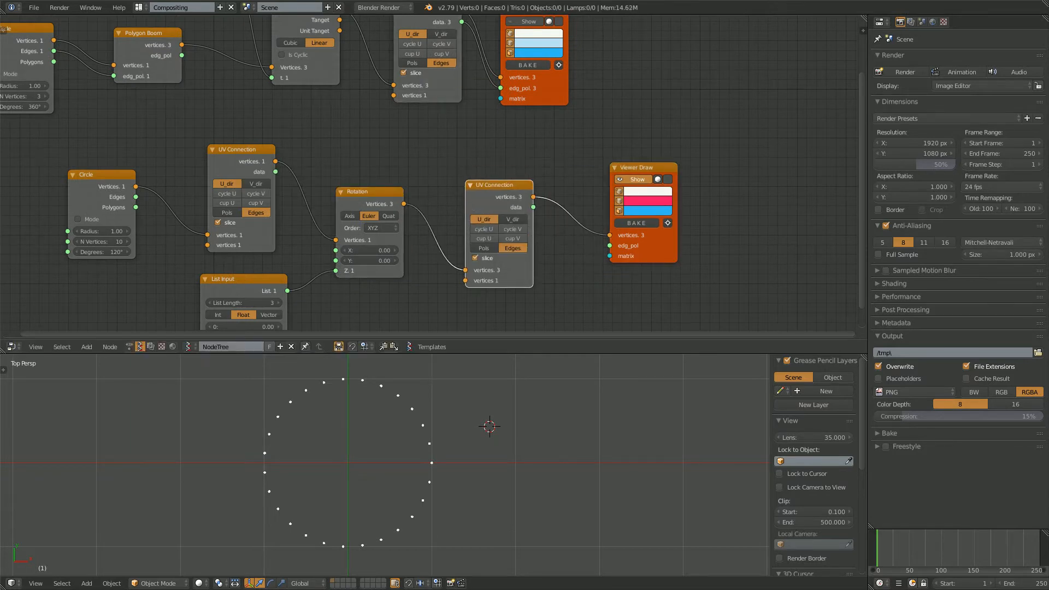
scroll(507, 262, "up", 1)
left_click_drag(541, 210, 625, 251)
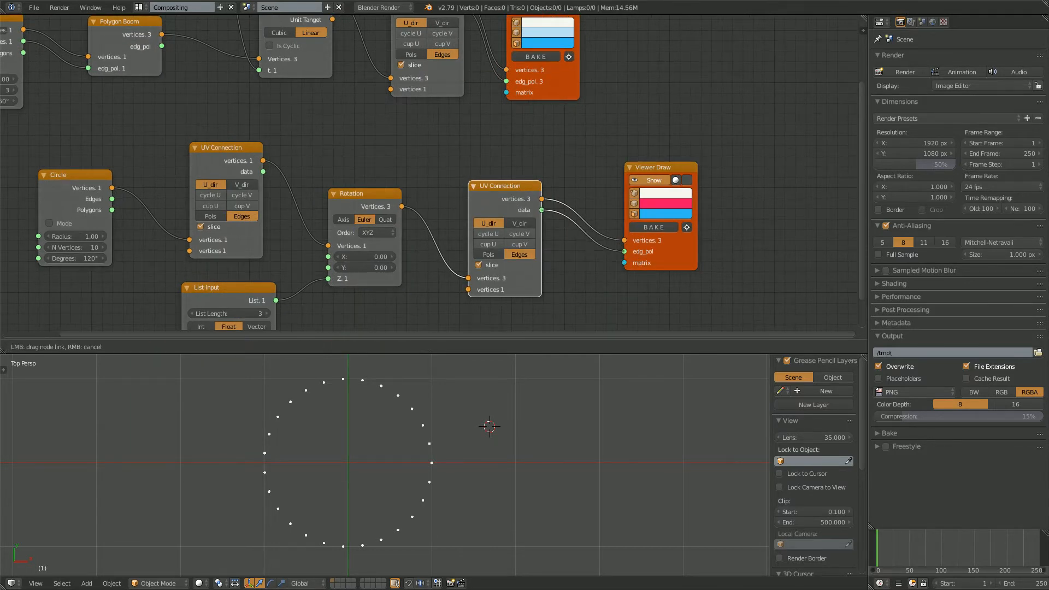
Save the Blender file, overwriting the existing version
left_click(480, 411)
key("ctrl+s")
left_click(481, 412)
scroll(546, 262, "down", 2)
middle_click_drag(590, 246, 495, 226)
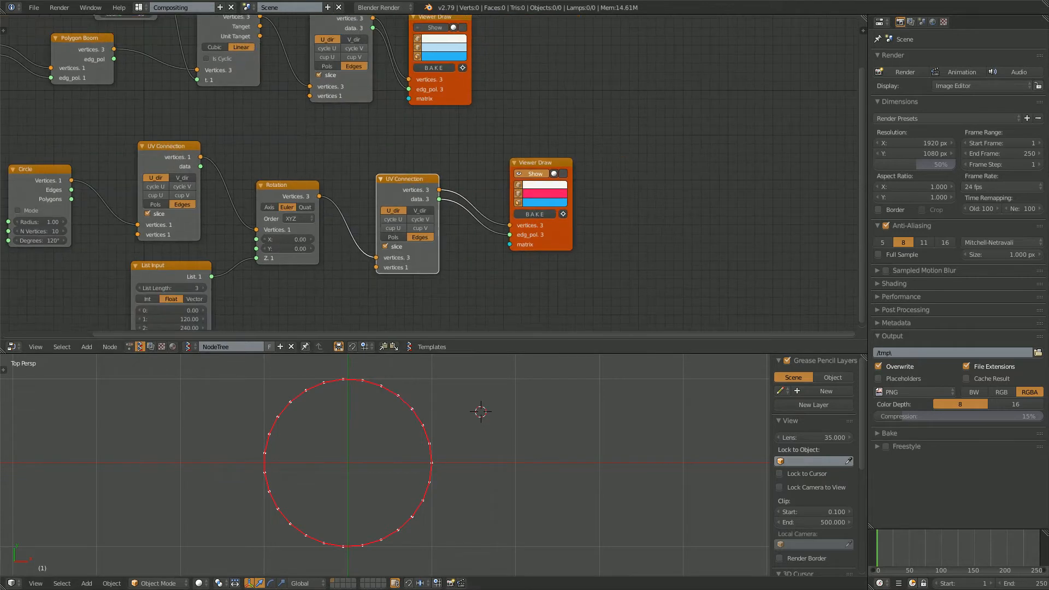
Bake the arc chain's Viewer Draw to meshes and pull the three baked arcs outward from the circle
right_click(406, 404)
scroll(406, 404, "down", 2)
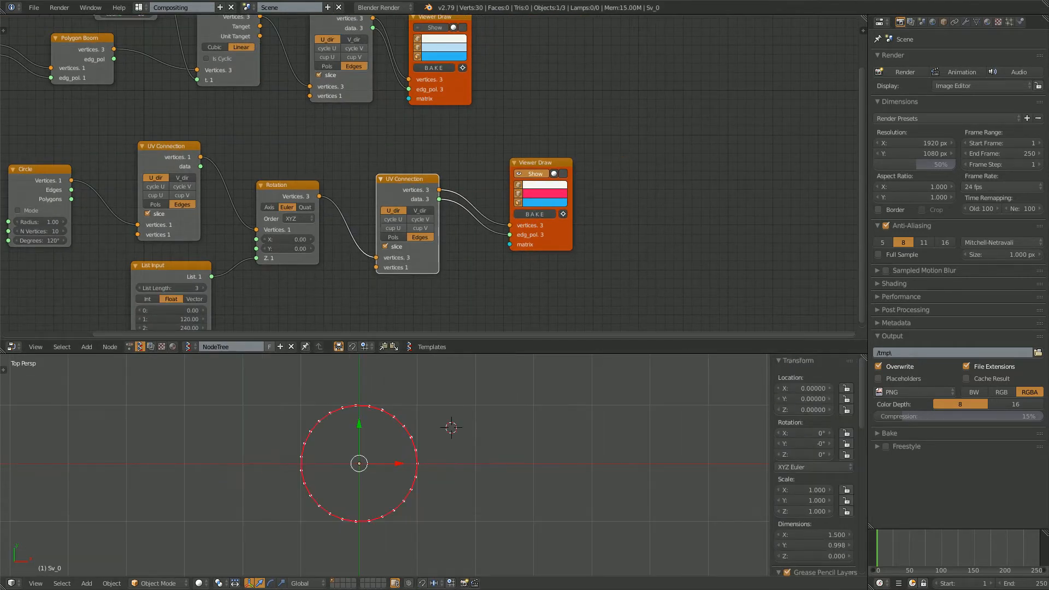
key("g")
left_click(449, 381)
right_click(305, 485)
key("g")
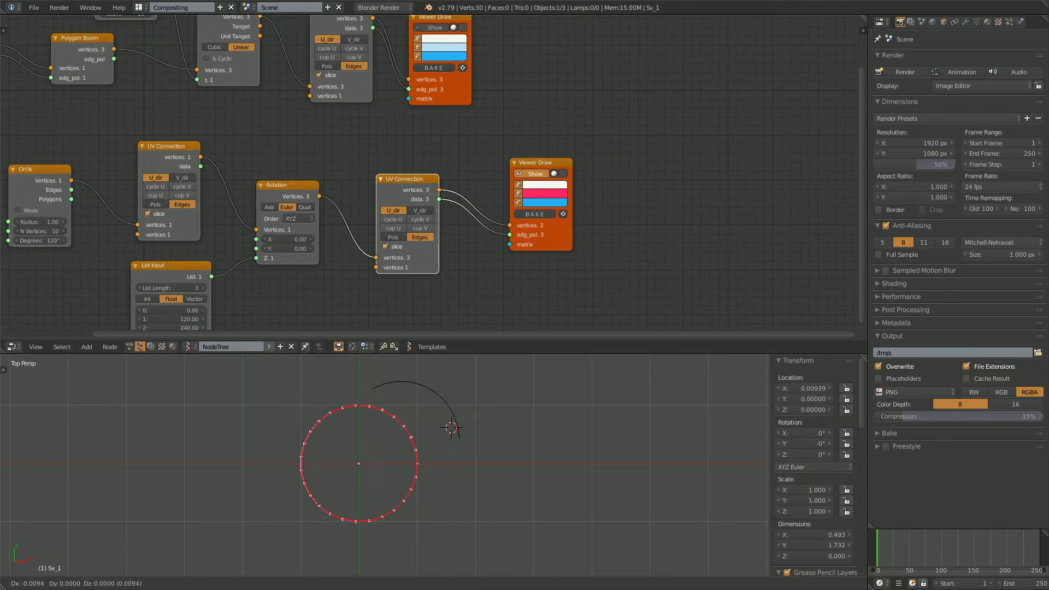
left_click(284, 507)
right_click(388, 514)
key("g")
left_click(422, 542)
Reposition the three baked arcs so they sit spread around the outside of the red circle
right_click(281, 487)
key("g")
left_click(269, 467)
right_click(439, 402)
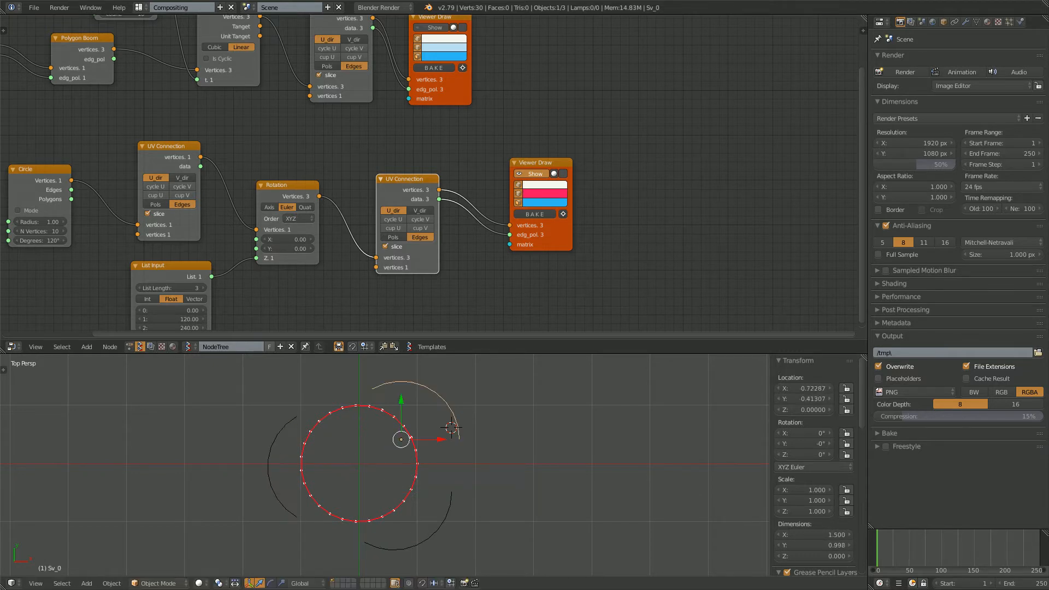
key("g")
left_click(416, 392)
right_click(439, 523)
key("g")
left_click(431, 521)
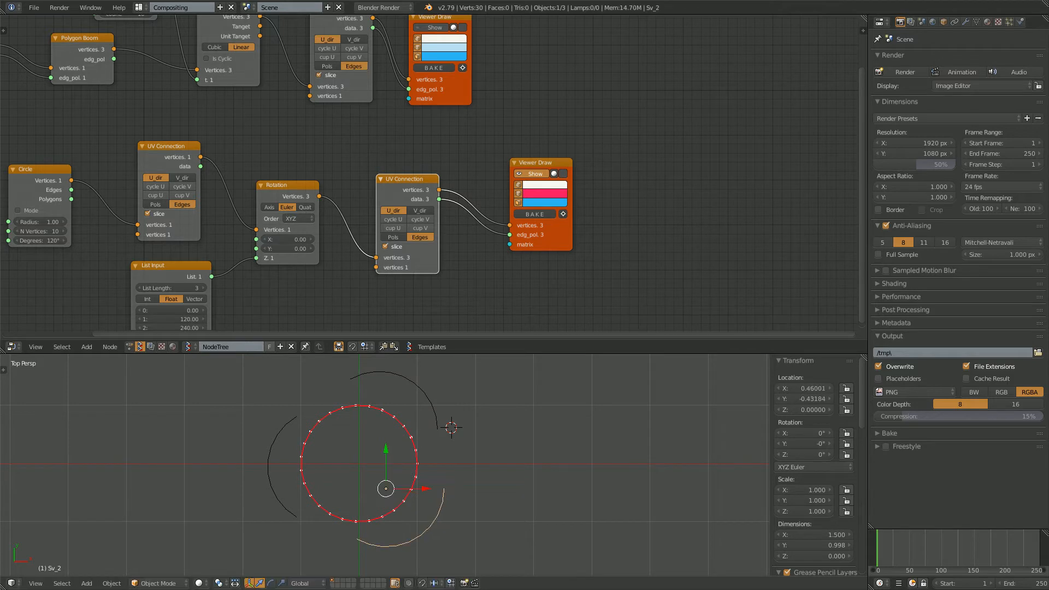
middle_click_drag(432, 464, 416, 486, "shift")
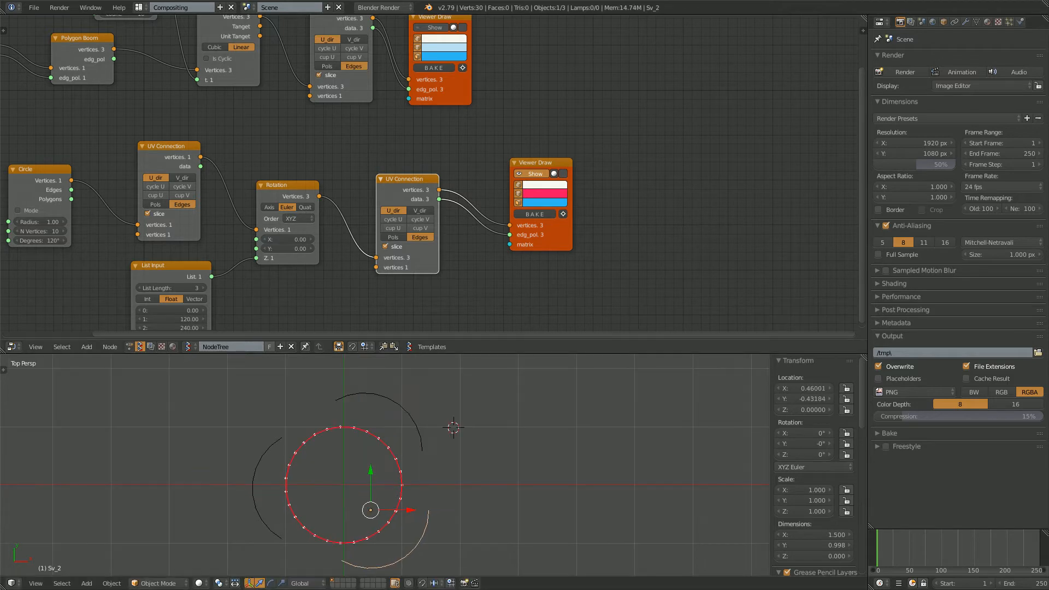
Bake the triangle chain's Viewer Draw and pull the triangle's three baked edges outward from one another
middle_click_drag(431, 180, 405, 254)
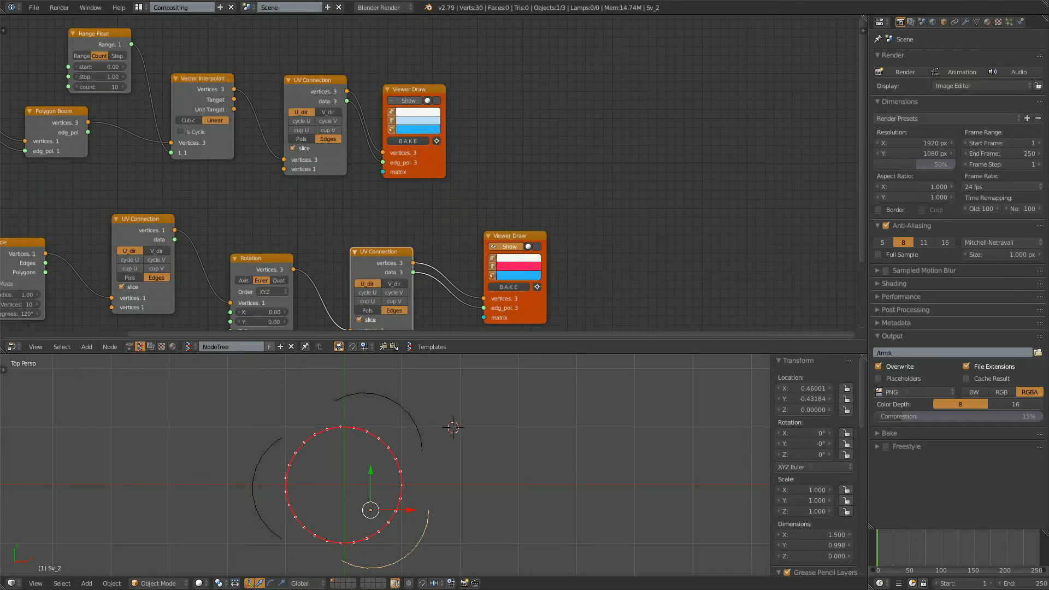
left_click(408, 141)
right_click(358, 460)
key("g")
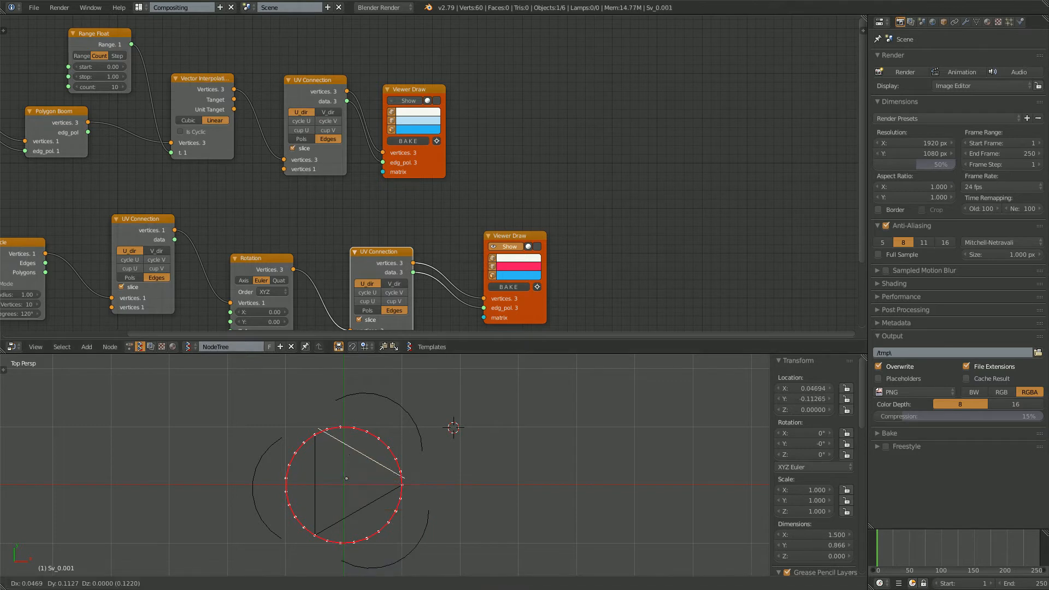
left_click(370, 438)
right_click(316, 475)
key("g")
left_click(292, 475)
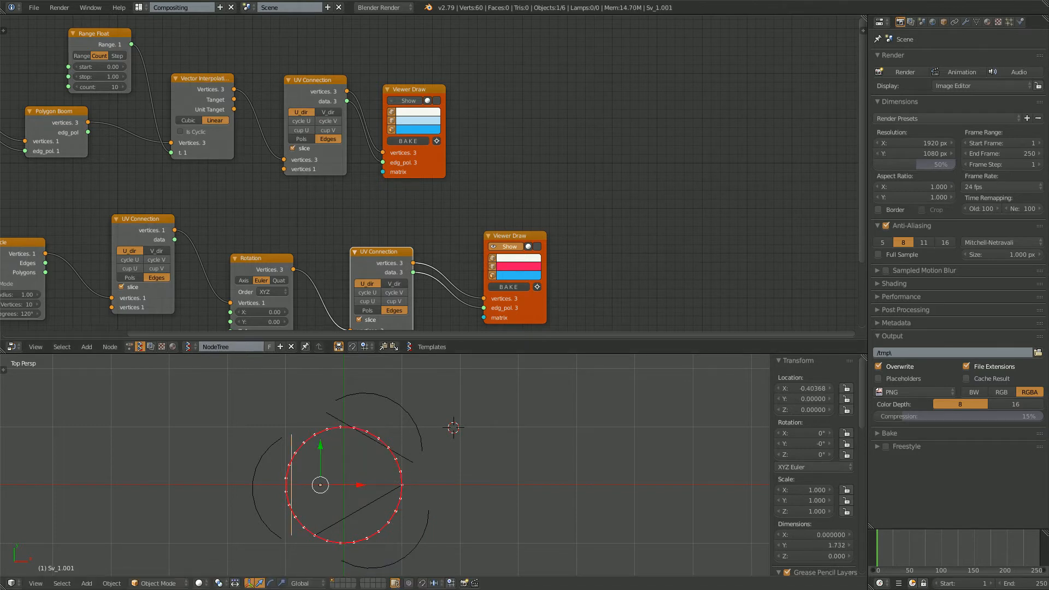
right_click(358, 510)
key("g")
left_click(375, 534)
middle_click_drag(375, 534, 383, 512, "shift")
Delete all the baked arc and edge objects from the scene
key("a")
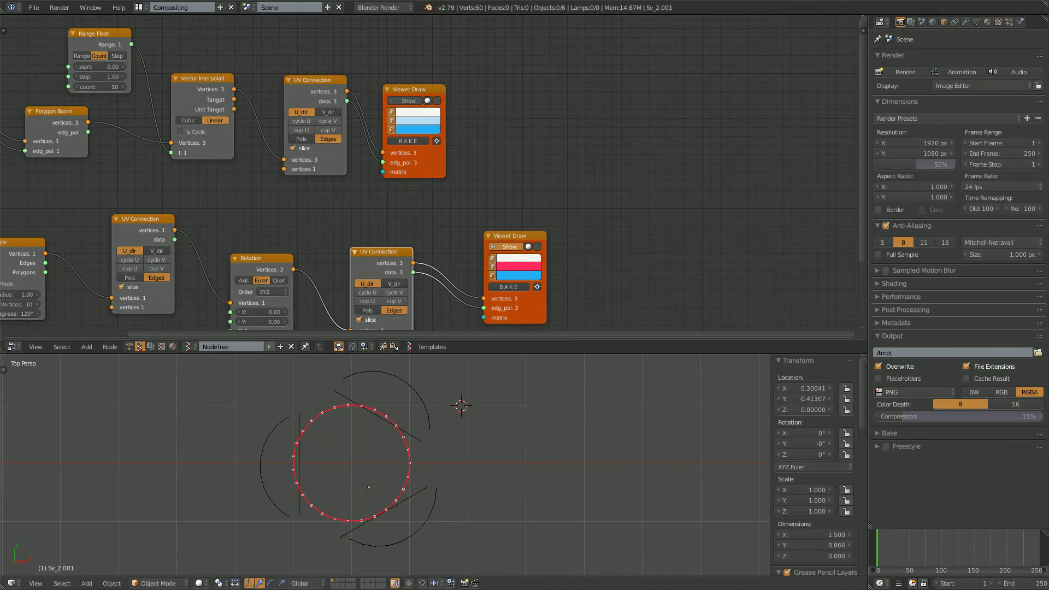
key("a")
key("x")
key("Return")
Move the triangle chain's Viewer Draw farther from its UV Connection and turn its display on
middle_click_drag(437, 208, 409, 211)
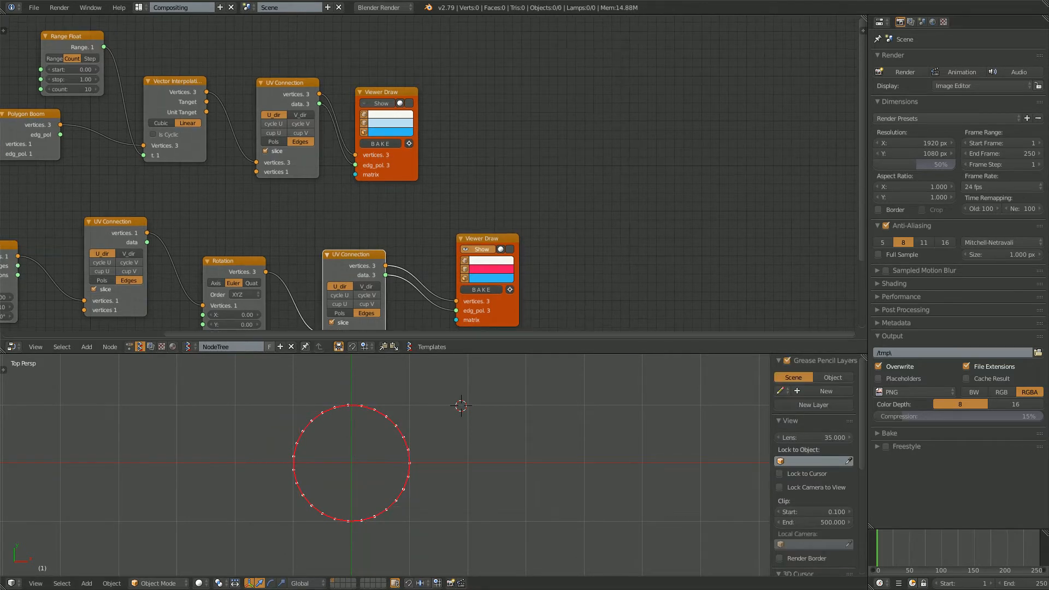
left_click_drag(386, 91, 436, 47)
left_click(411, 72)
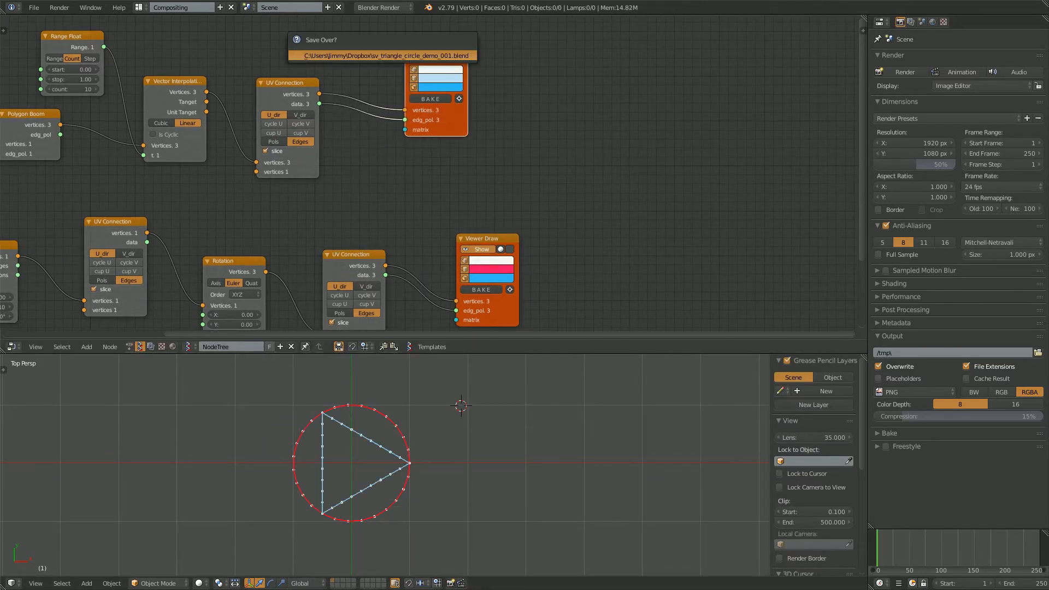
Add a Vector Lerp node, linking Vector Interpolation's vertices to Vertices A and Rotation's vertices to Vertices B
middle_click_drag(448, 137, 394, 131)
key("shift+a")
left_click(563, 119)
type("vector le")
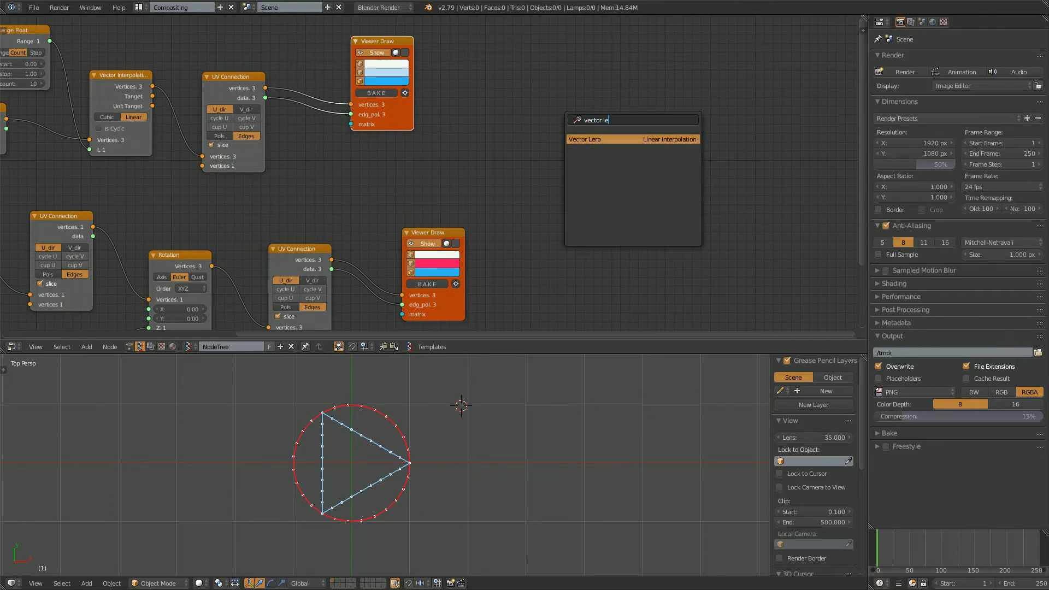
key("Return")
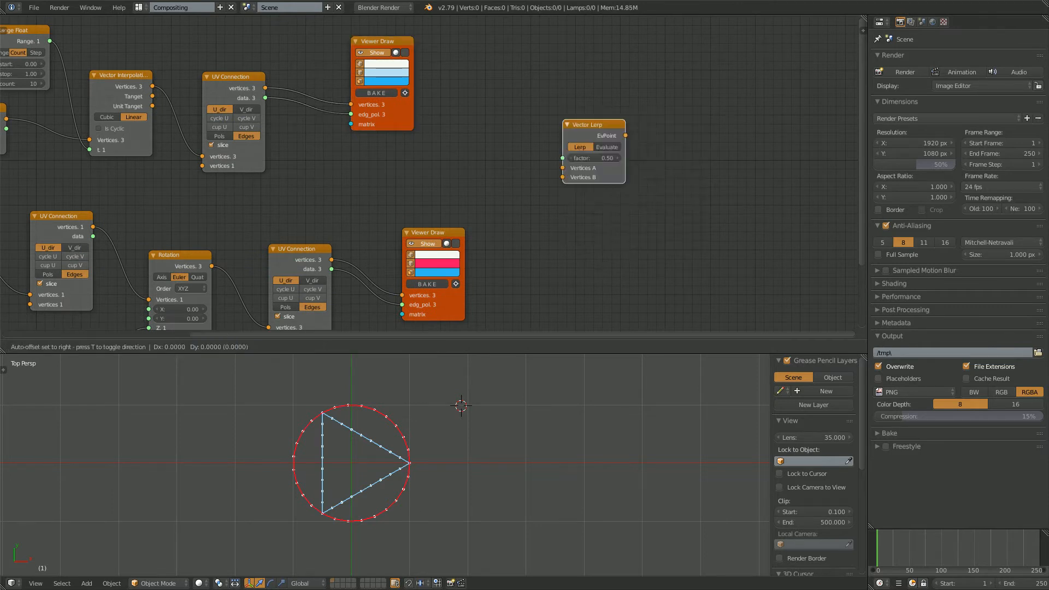
left_click(563, 120)
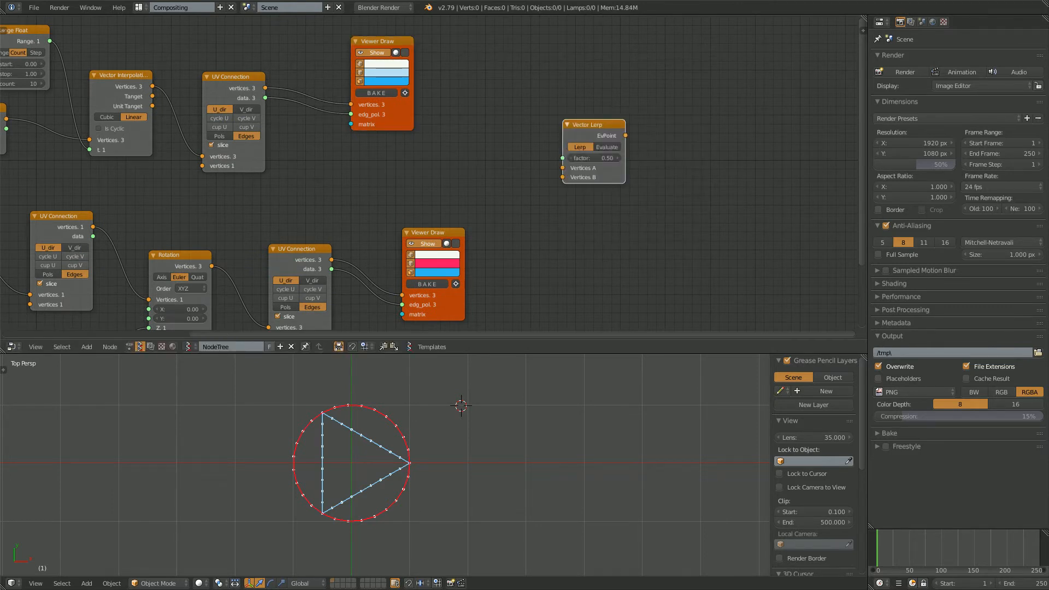
left_click_drag(152, 87, 563, 168)
left_click_drag(212, 266, 563, 177)
Place a duplicate of the triangle chain's UV Connection beyond Vector Lerp and link EvPoint to its vertices input
right_click(233, 77)
key("shift+d")
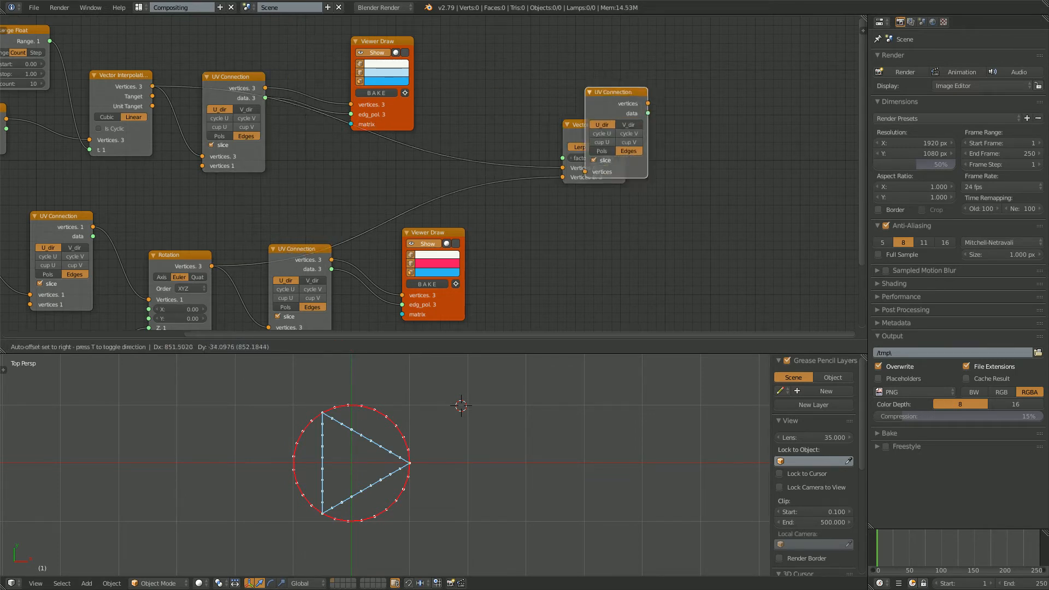
left_click(681, 99)
key("g")
key("Return")
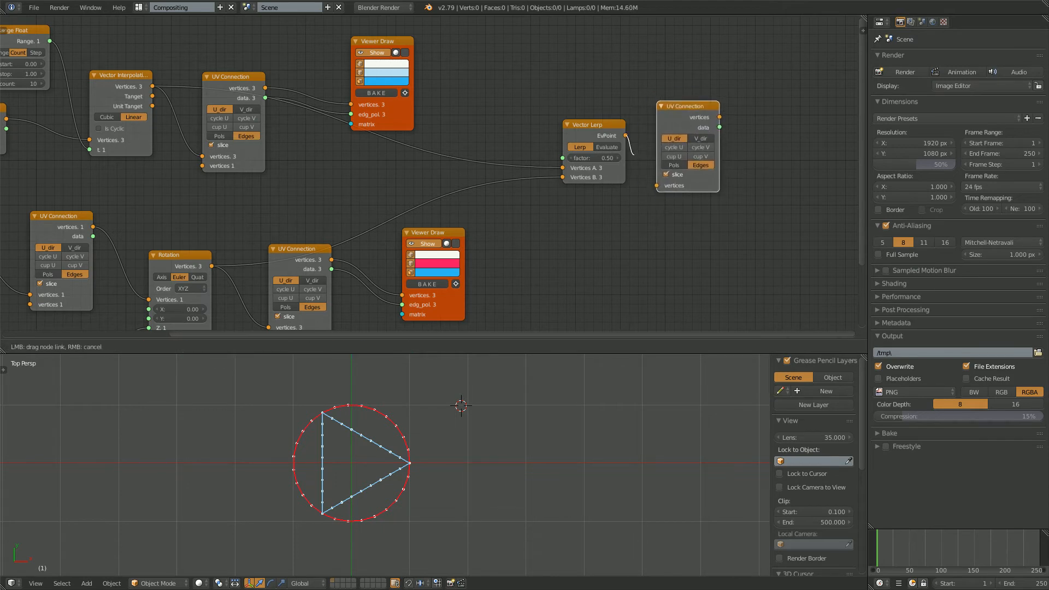
left_click_drag(625, 135, 656, 185)
Duplicate the triangle's Viewer Draw beyond the new UV Connection, link their vertices, and set the copy's edge colour to green
right_click(382, 41)
key("shift+d")
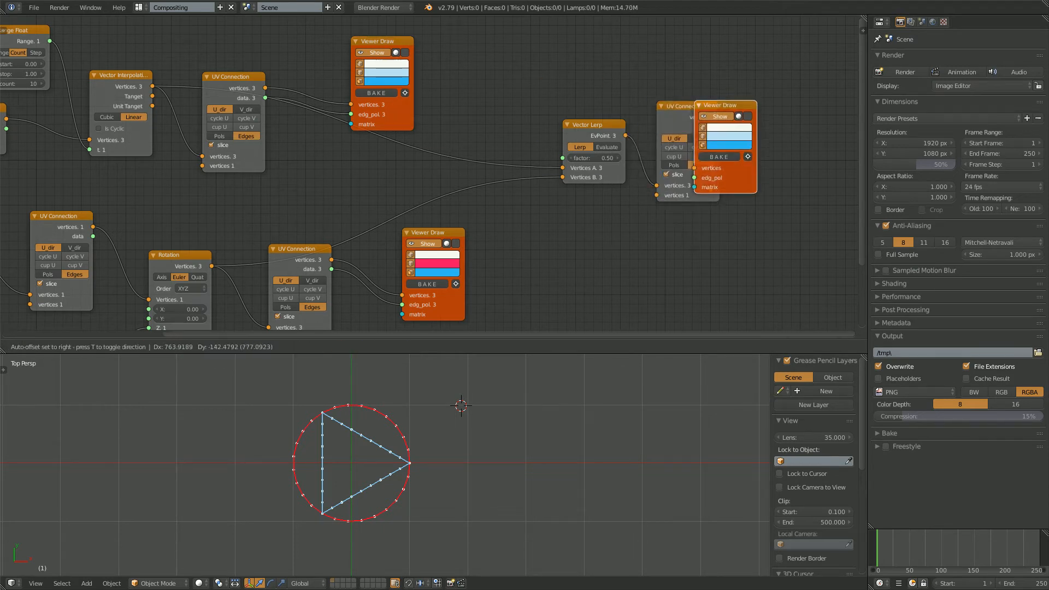
left_click(778, 95)
middle_click_drag(594, 158, 366, 131)
scroll(366, 131, "up", 3)
left_click(604, 91)
mouse_move(608, 140)
left_mouse_down()
mouse_move(580, 146)
mouse_move(636, 141)
mouse_move(619, 152)
left_mouse_up()
left_click_drag(524, 80, 577, 140)
Set the Vector Lerp factor to 0.00
scroll(428, 175, "up", 1)
left_click_drag(350, 120, 361, 120)
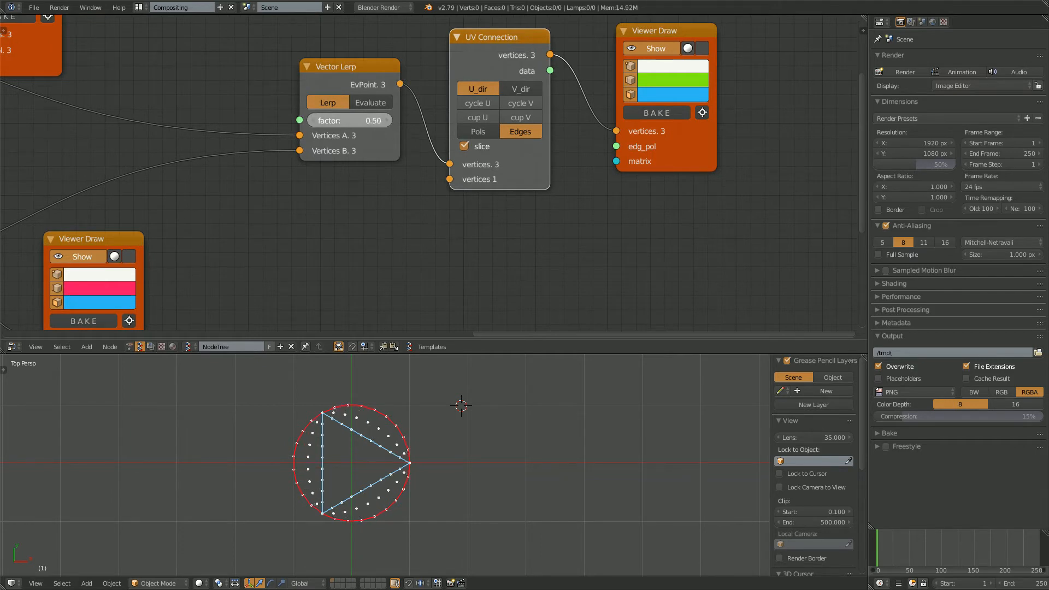
scroll(350, 121, "down", 4)
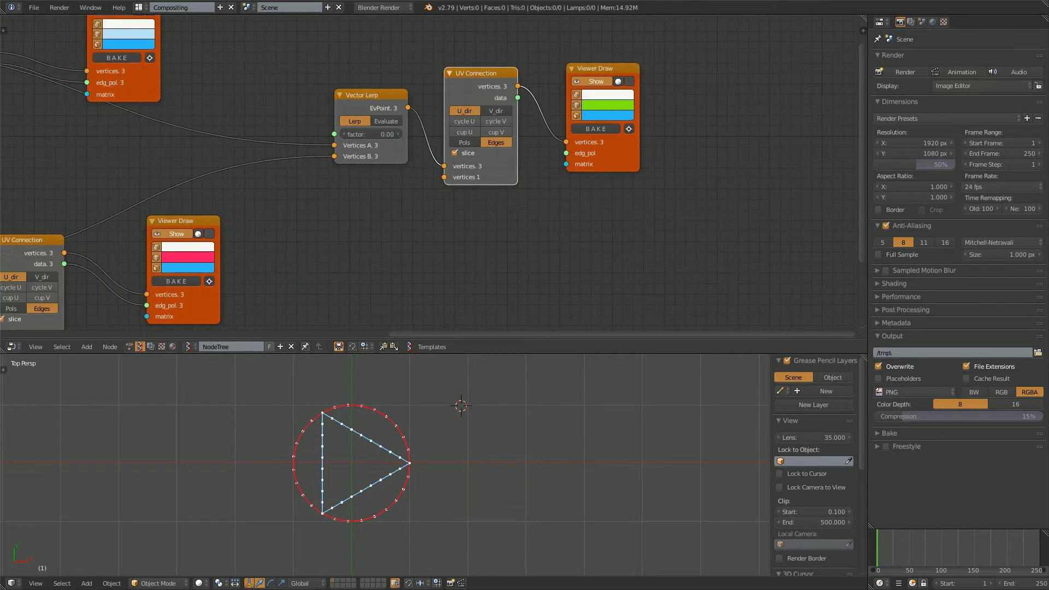
Turn off the display of the arc chain's and the triangle chain's Viewer Draw nodes
left_click(173, 233)
scroll(174, 233, "up", 2, "shift")
left_click(115, 53)
middle_click_drag(202, 60, 89, 75)
scroll(89, 75, "up", 1)
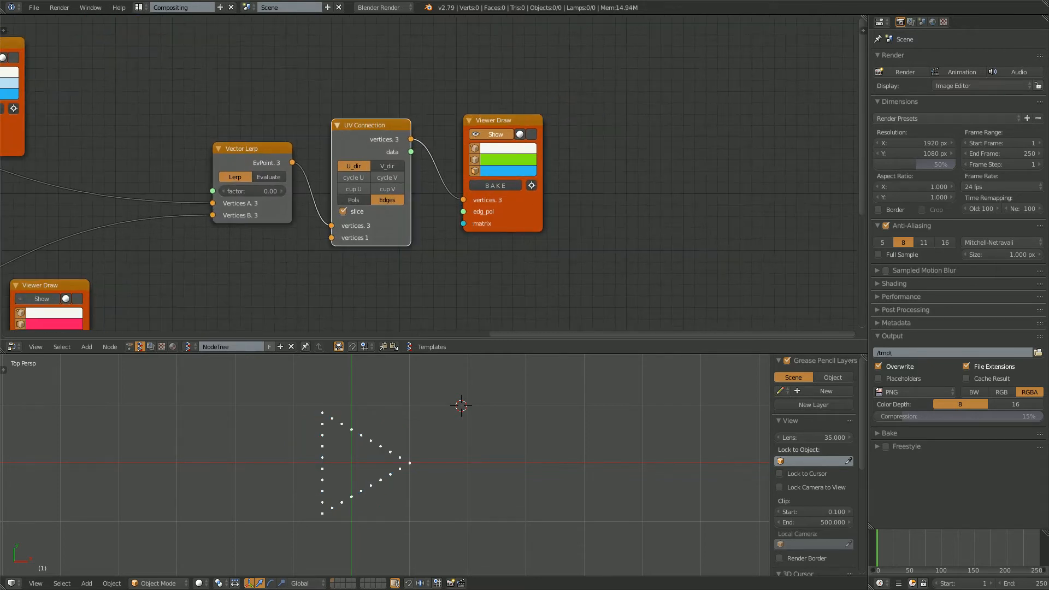
Move the green Viewer Draw farther from its UV Connection and link the data output to edg_pol
left_click_drag(505, 120, 582, 112)
scroll(582, 112, "up", 4)
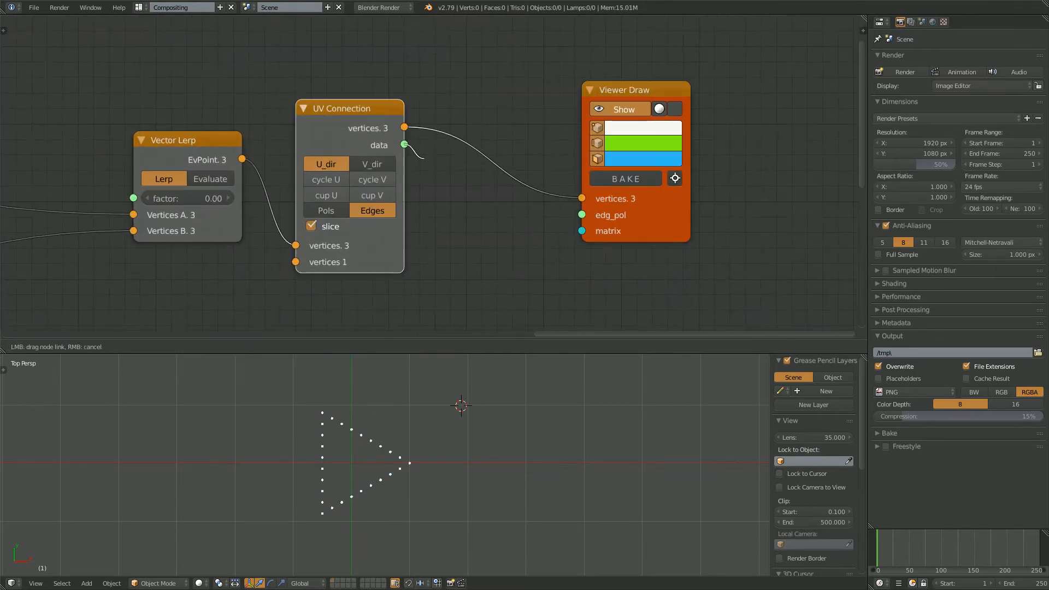
left_click_drag(404, 144, 582, 215)
scroll(581, 215, "up", 1)
Raise the Vector Lerp factor to 1.00 to morph the triangle into the circle
middle_click_drag(306, 218, 428, 213)
scroll(387, 200, "down", 2)
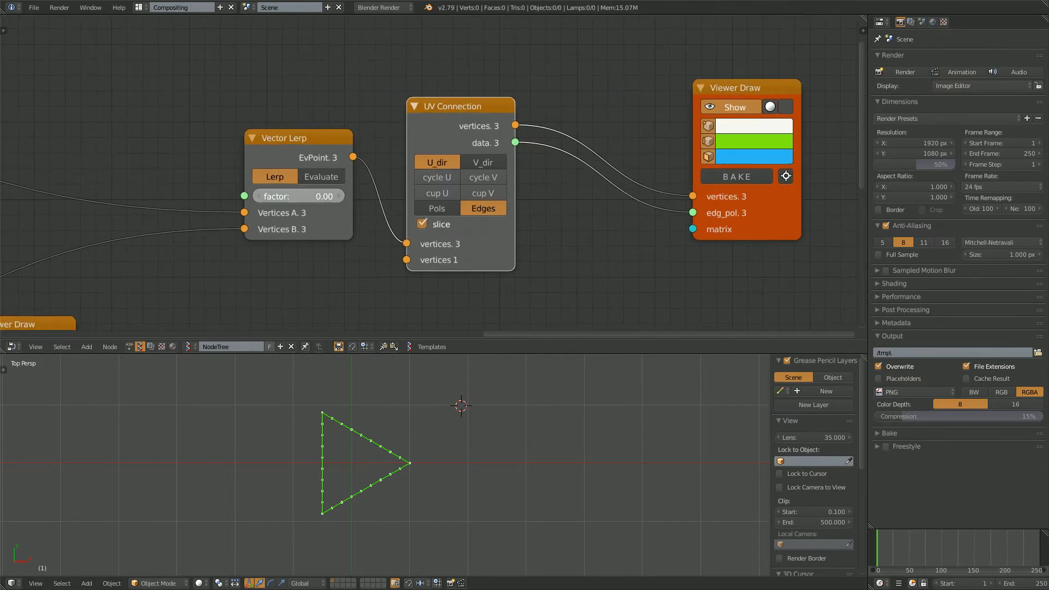
left_click_drag(297, 196, 344, 196)
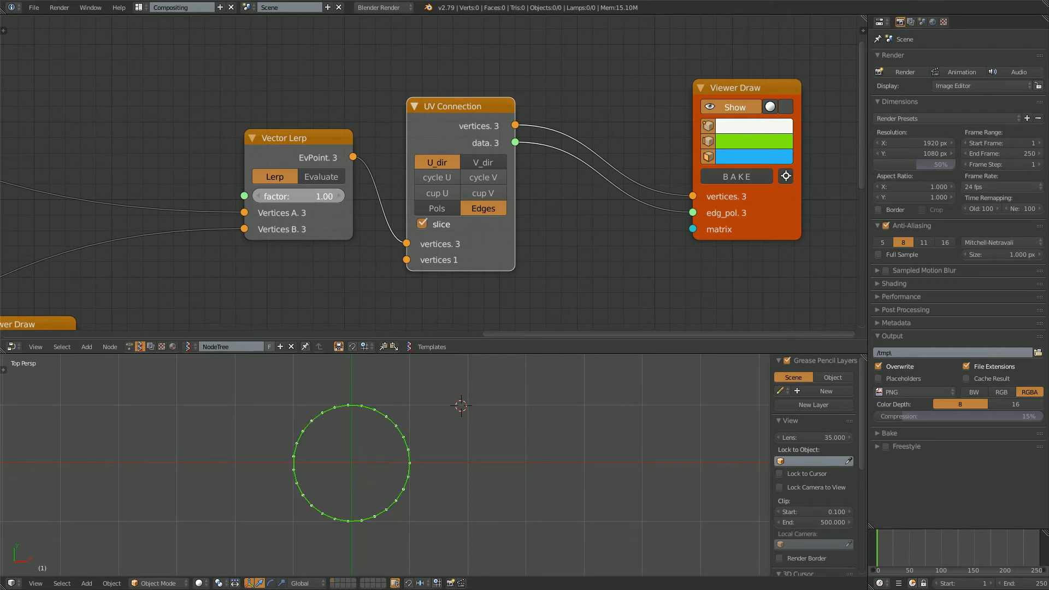
Enlarge the node editor and move the arc chain's first UV Connection closer to the second Circle node
scroll(201, 150, "down", 5)
middle_click_drag(201, 151, 575, 44)
scroll(491, 140, "down", 5)
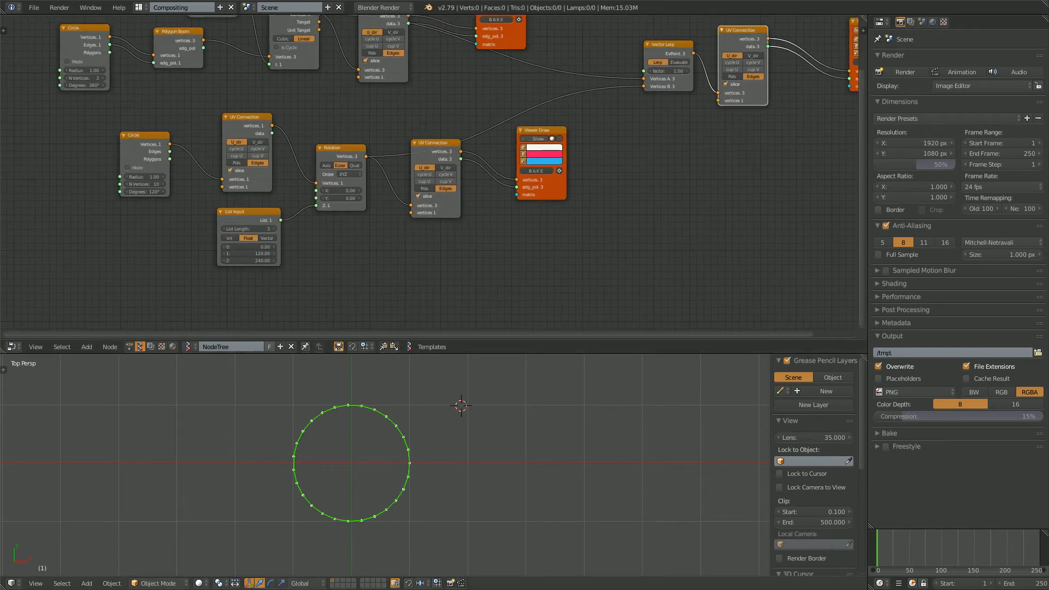
left_click_drag(109, 354, 109, 420)
scroll(40, 125, "up", 4)
middle_click_drag(40, 125, 70, 130)
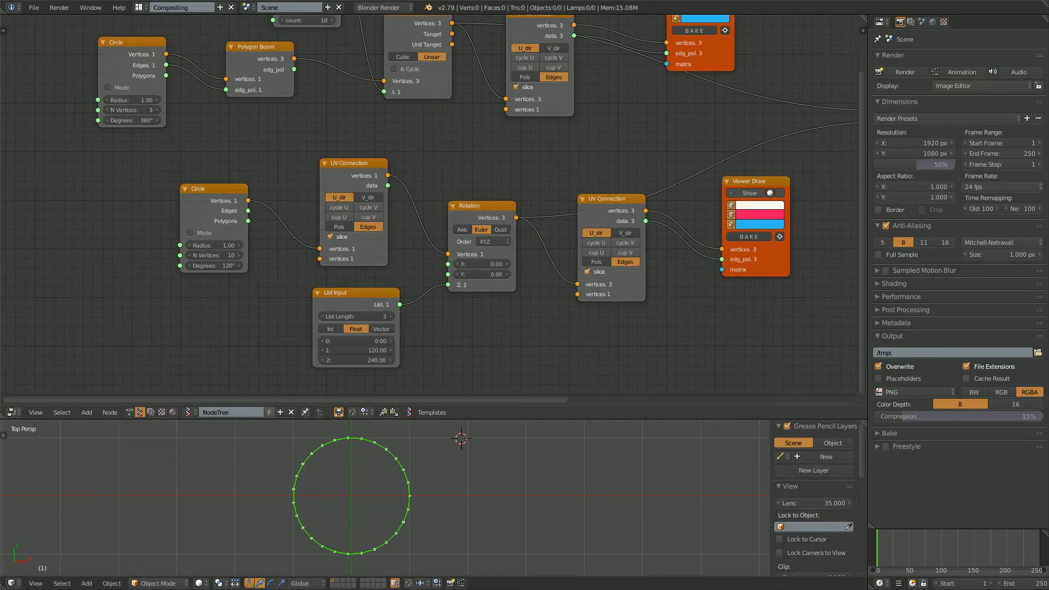
left_click_drag(349, 162, 313, 179)
Save the file as a new version with the number in its name incremented
left_click(33, 8)
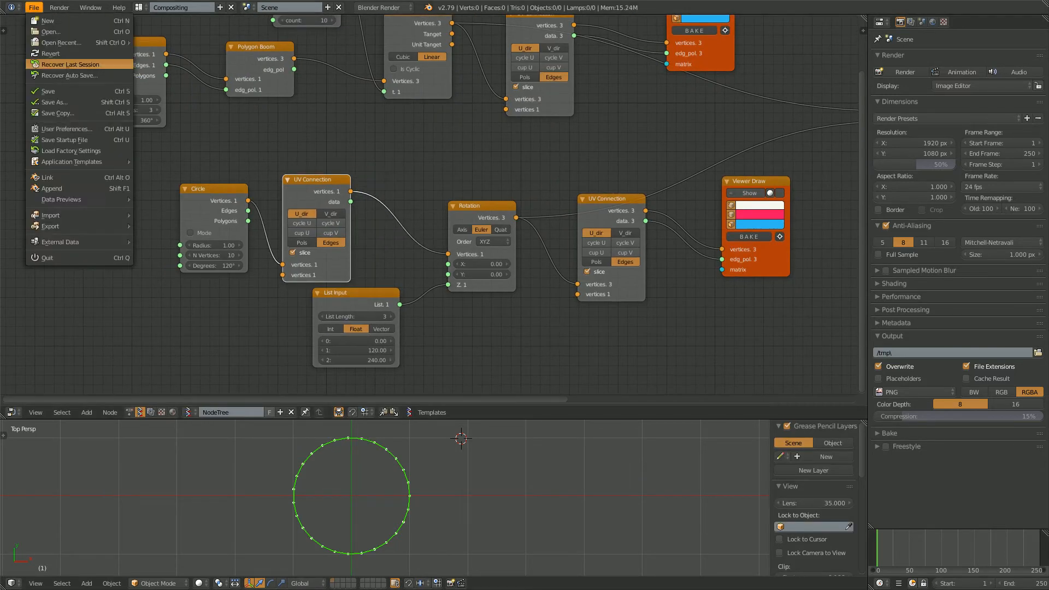
left_click(55, 102)
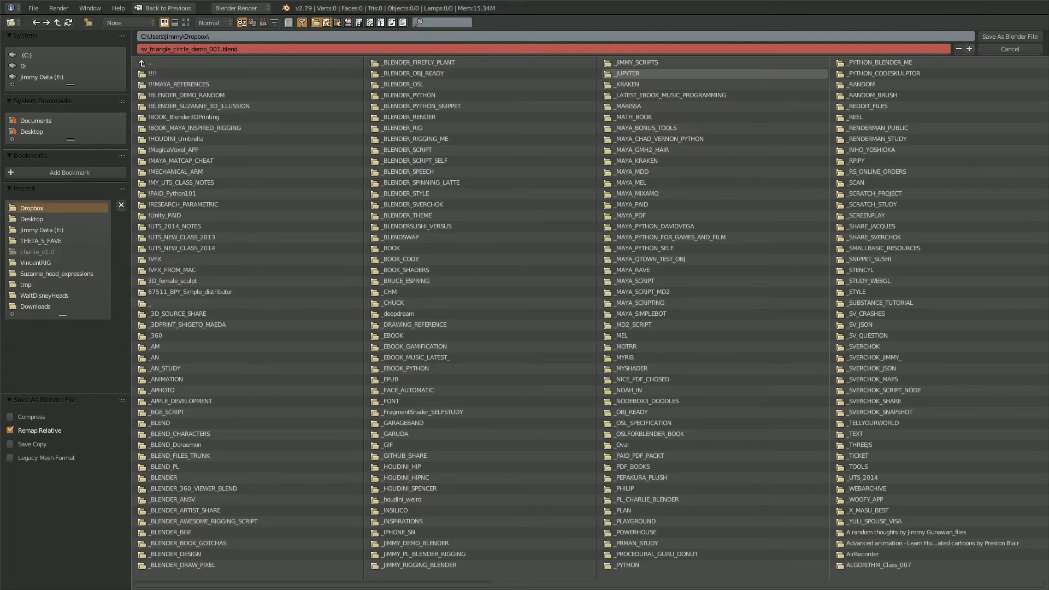
left_click(968, 49)
left_click(1009, 36)
Move the 120° Circle node farther from its UV Connection and save the file again
middle_click_drag(546, 164, 603, 190)
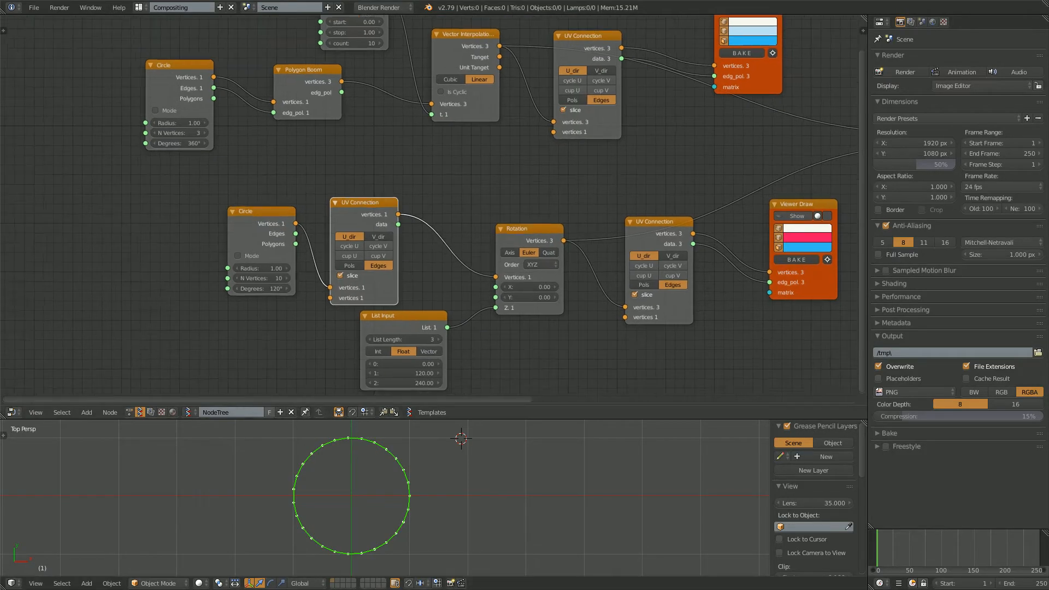
left_click_drag(257, 211, 221, 209)
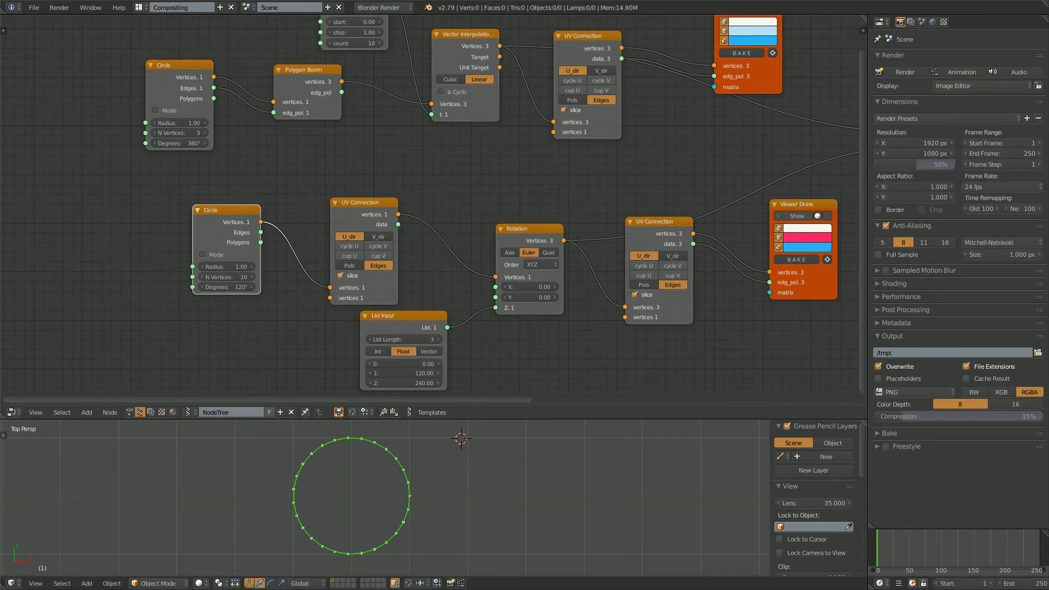
middle_click_drag(164, 250, 235, 243)
key("ctrl+s")
key("Return")
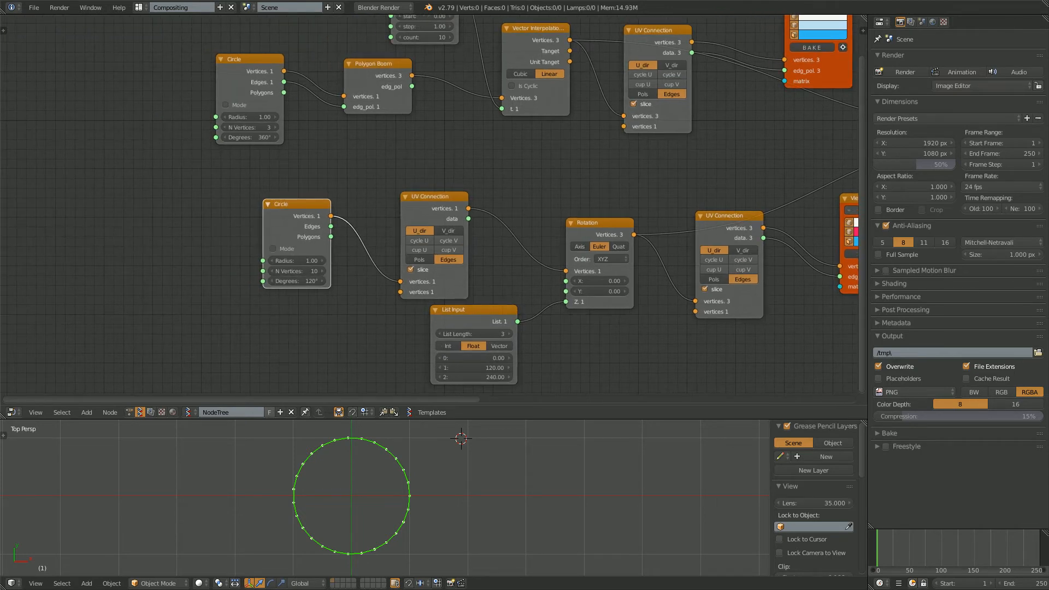
Add a scalar math node set to Multiply and place it ahead of the 120° Circle node
key("alt+space")
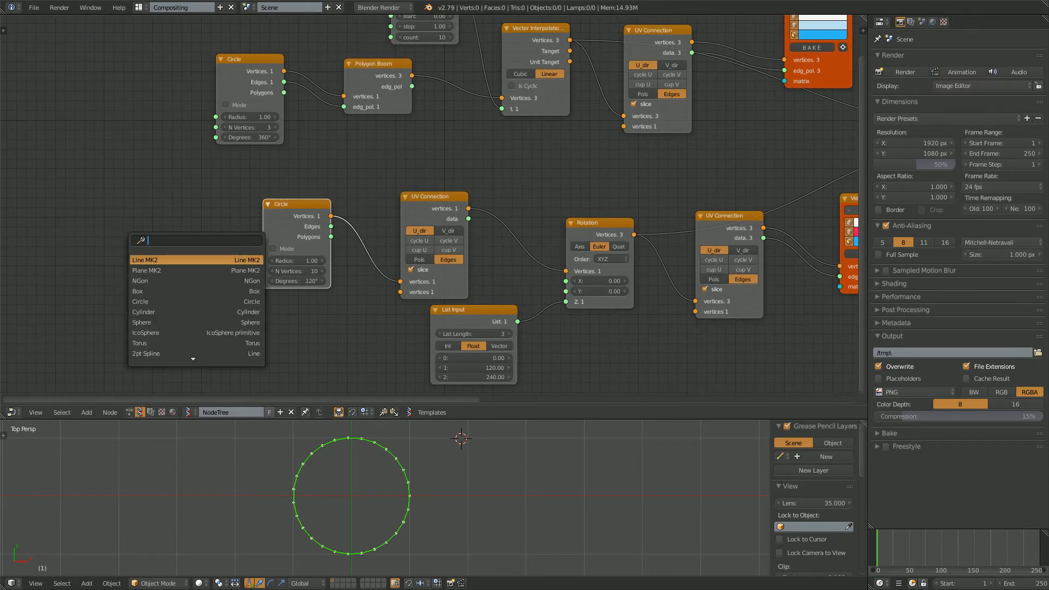
type("math")
key("Down")
key("Down")
key("Down")
key("Up")
key("Return")
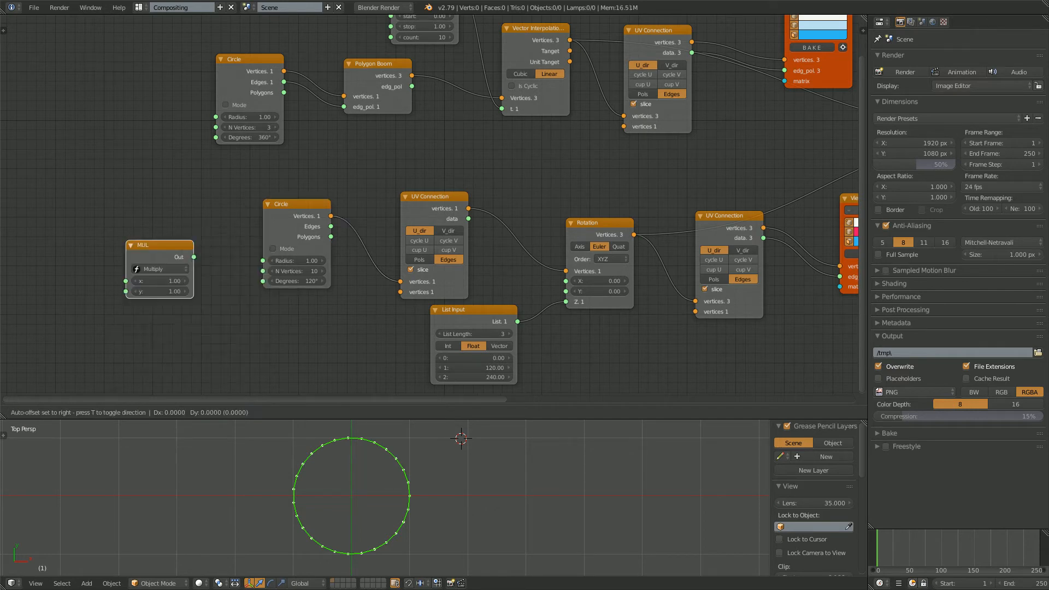
left_click(100, 224)
middle_click_drag(101, 224, 191, 223)
Add an Int node and place it ahead of and slightly below the Multiply node
key("alt+space")
type("int")
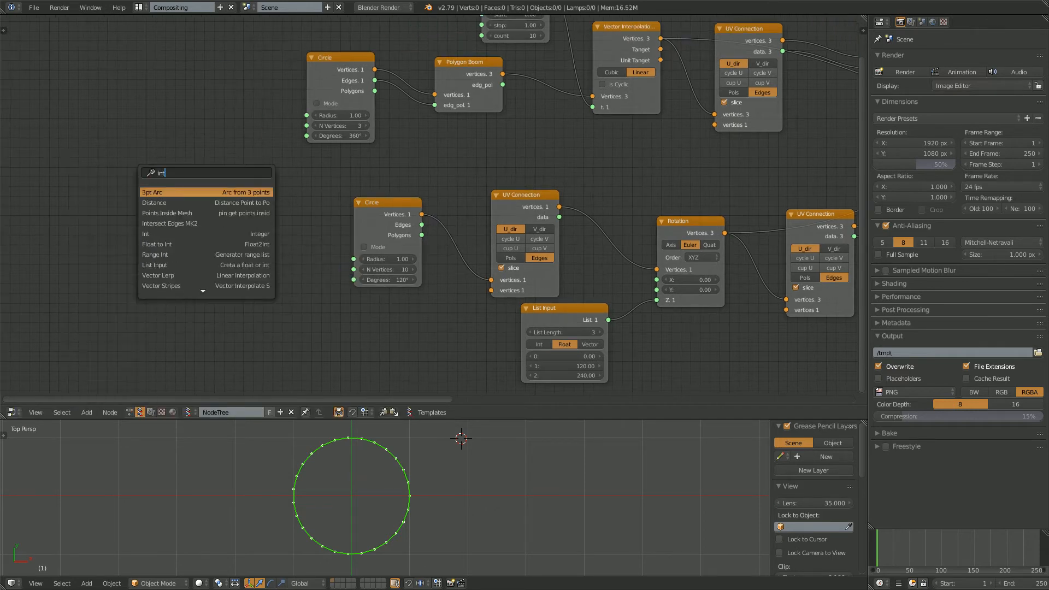
key("Down")
key("Down")
key("Down")
key("Down")
key("Return")
left_click(54, 290)
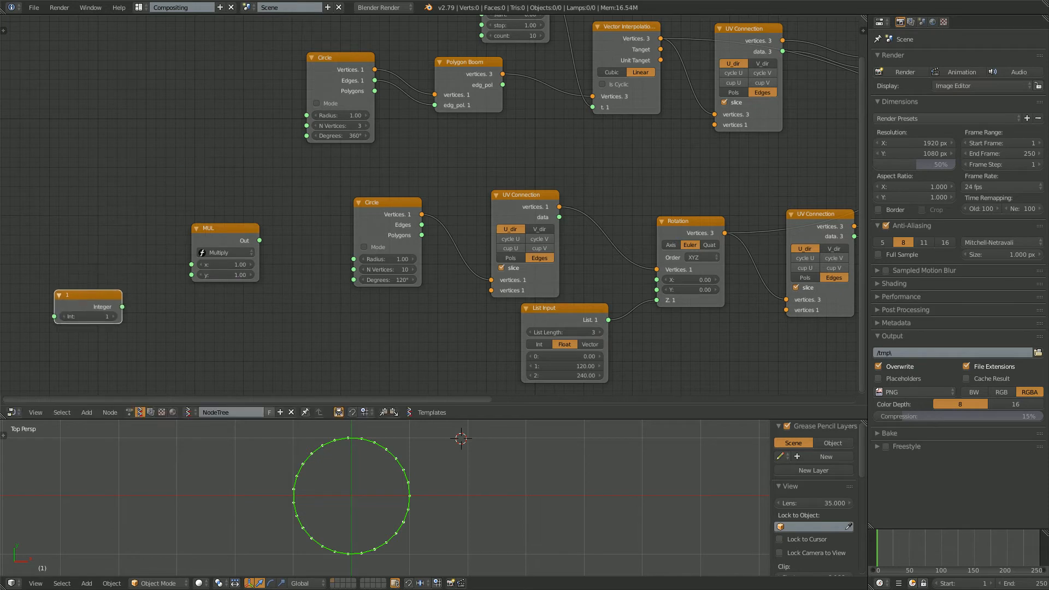
Add a Float node above the Int node, ahead of the Multiply node, and set it to 360
key("shift+a")
left_click(69, 230)
type("math")
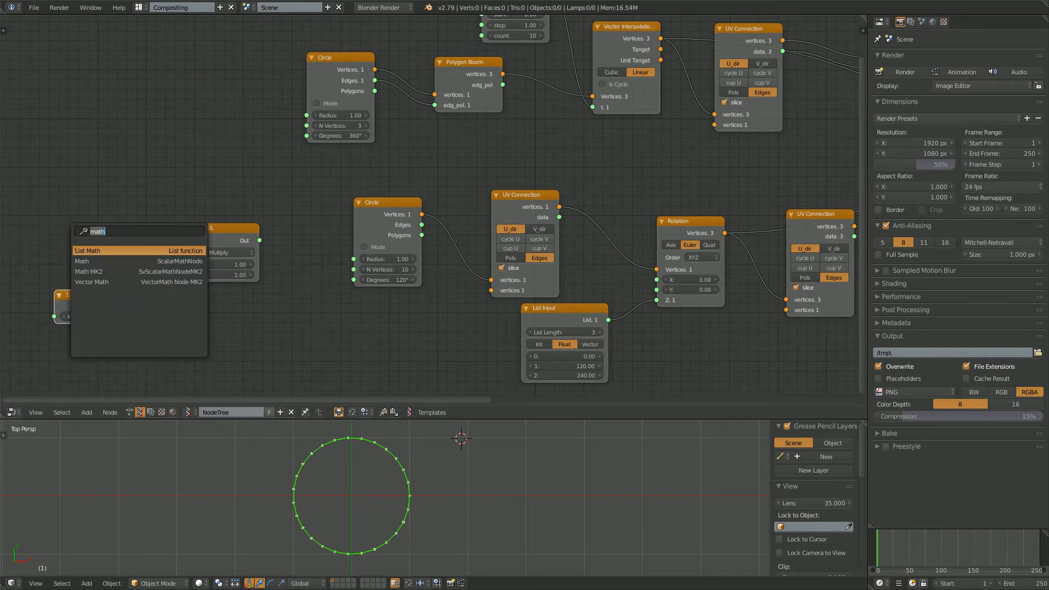
type("float")
key("Down")
key("Return")
left_click(101, 226)
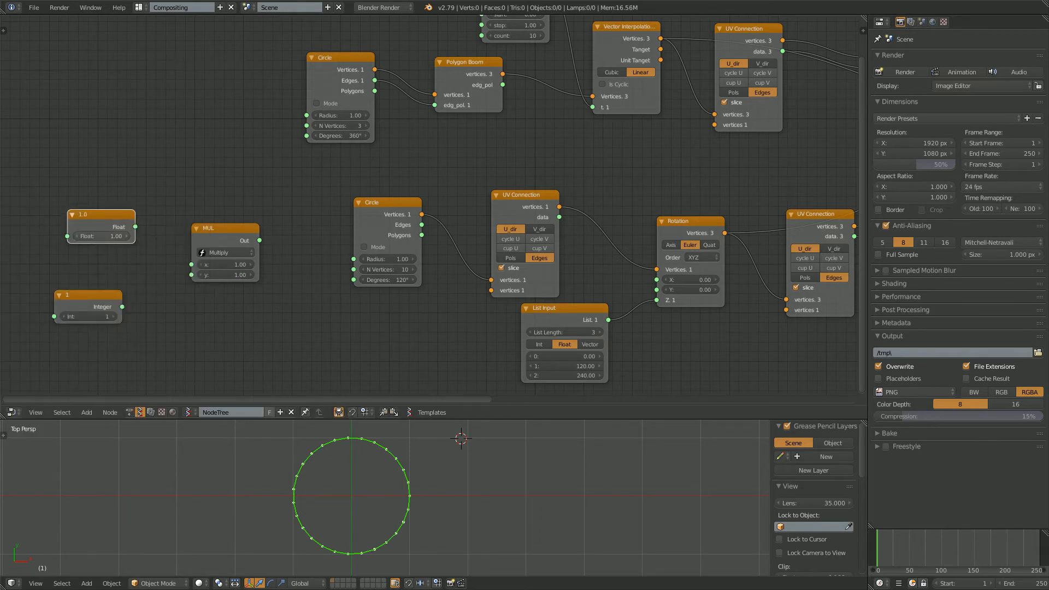
left_click(101, 236)
type("360")
key("Return")
Move the Int node up beneath the 360 Float node and set its value to 3
scroll(104, 246, "up", 1)
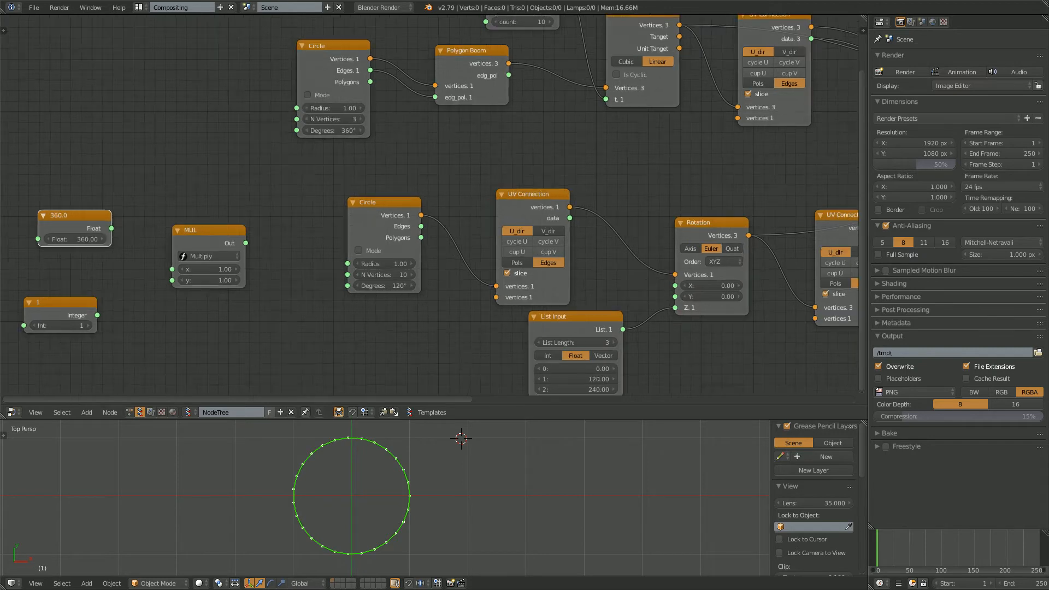
middle_click_drag(99, 273, 119, 267)
left_click_drag(79, 302, 91, 274)
left_click(106, 289)
type("3")
key("Return")
left_click_drag(95, 211, 88, 205)
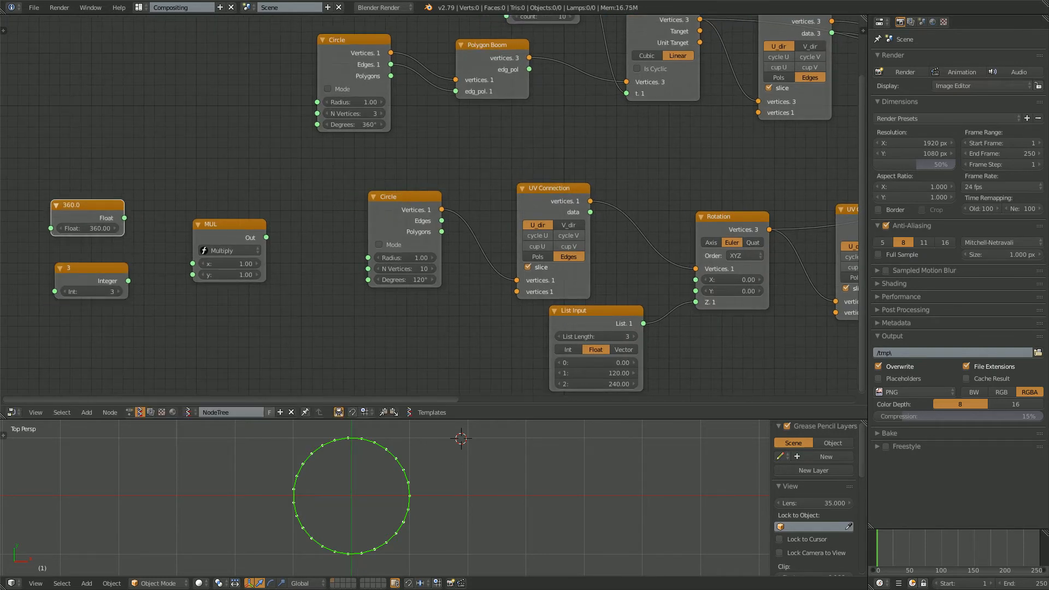
Connect the Int node to the 360° Circle's N Vertices and move the Multiply node farther from the number nodes
left_click_drag(230, 224, 245, 223)
left_click_drag(127, 281, 317, 114)
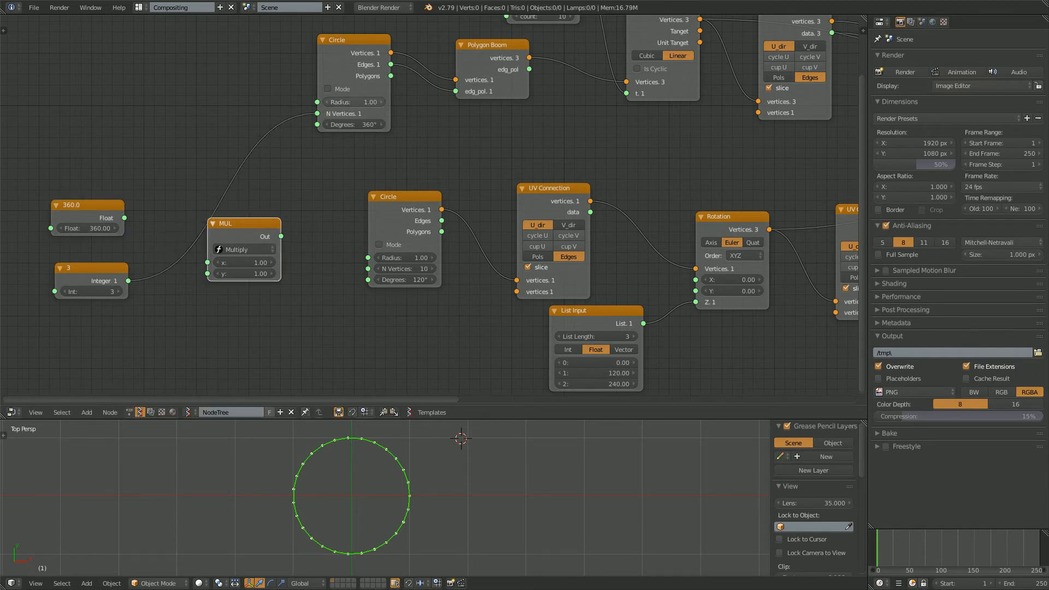
left_click_drag(244, 223, 262, 224)
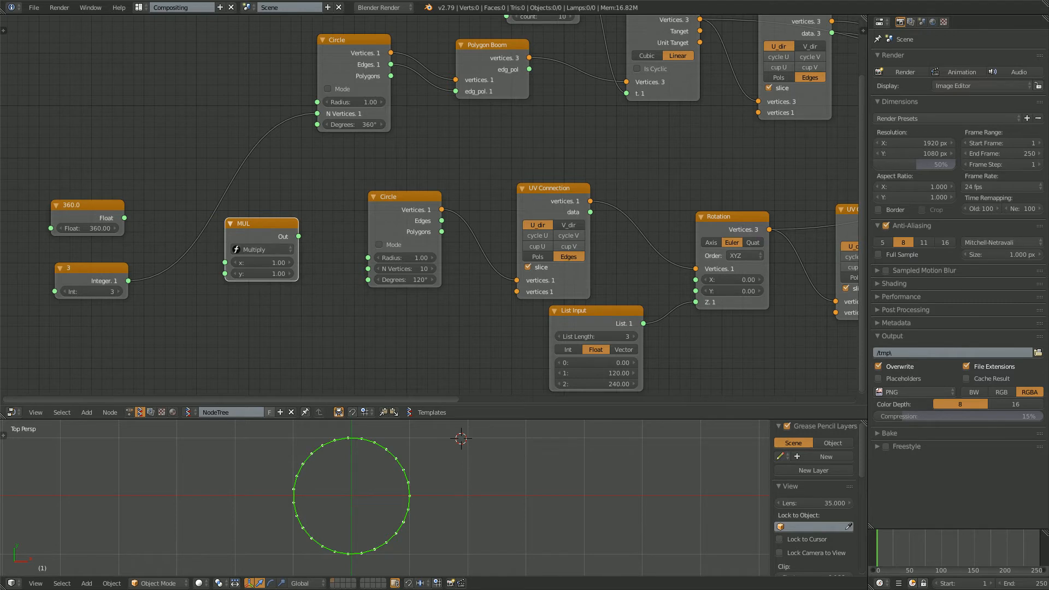
Switch the math node to Divide, feed 360 into x and 3 into y, and connect its output to the lower Circle's Degrees
left_click(261, 249)
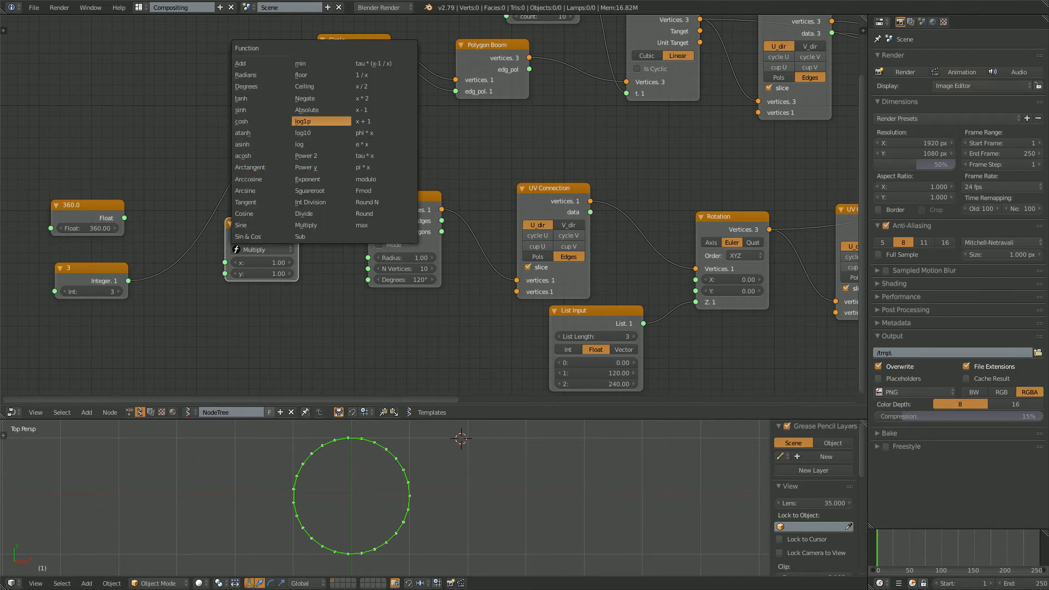
left_click(304, 213)
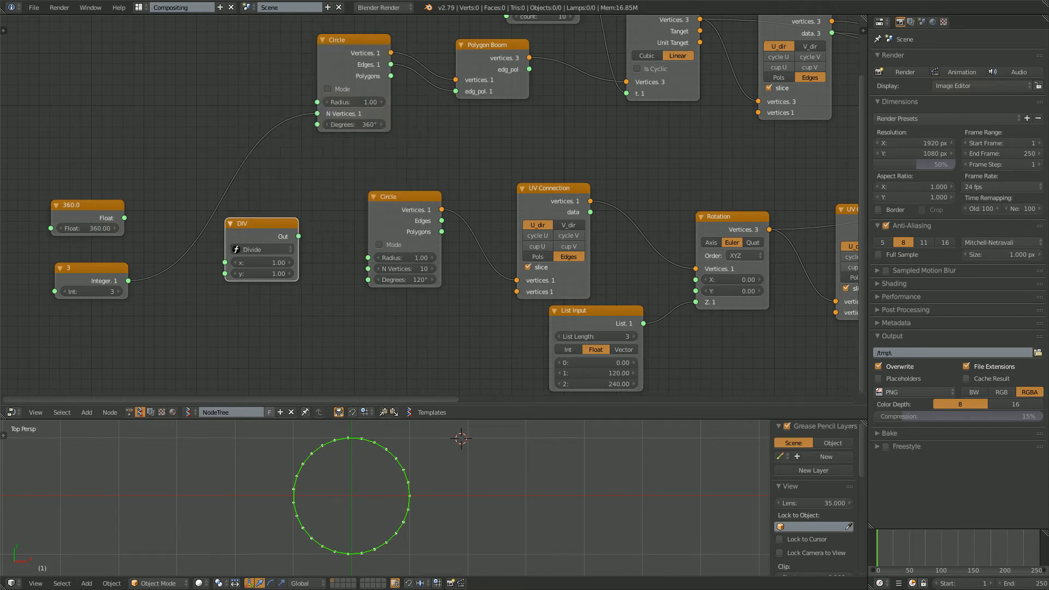
left_click_drag(125, 217, 225, 263)
left_click_drag(128, 280, 225, 273)
left_click_drag(256, 236, 320, 254)
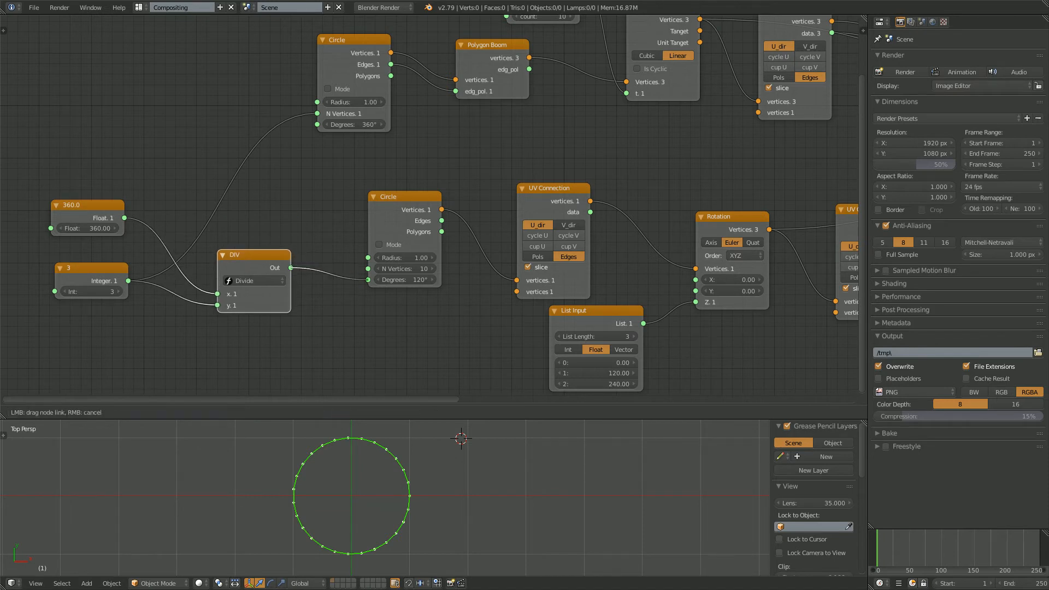
left_click_drag(368, 279, 368, 279)
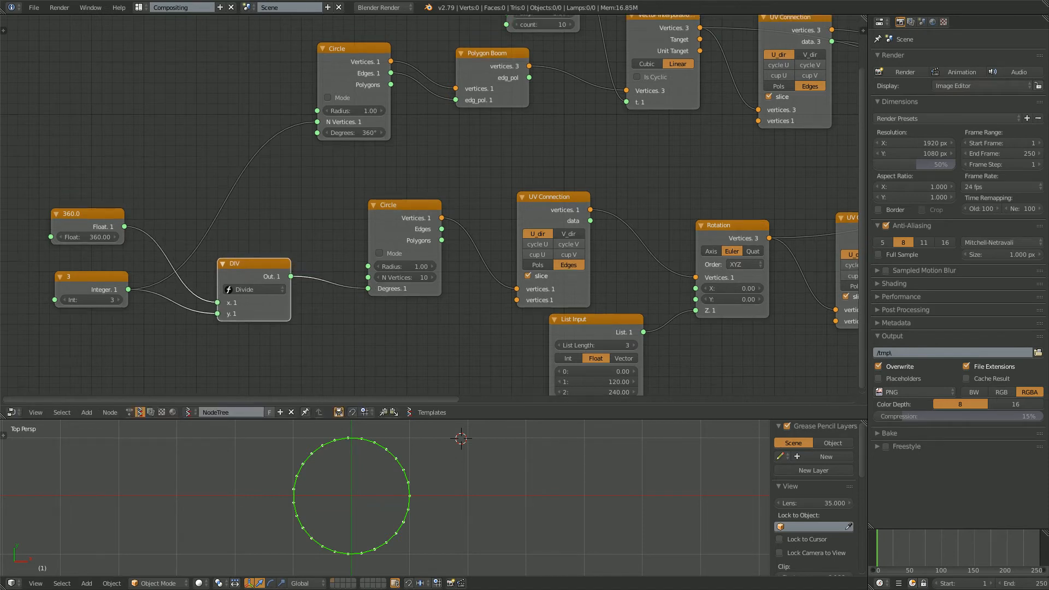
Move the upper Circle node farther ahead of the Polygon Boom node and save the file
left_click_drag(355, 49, 305, 40)
middle_click_drag(306, 41, 231, 98)
scroll(429, 209, "down", 2)
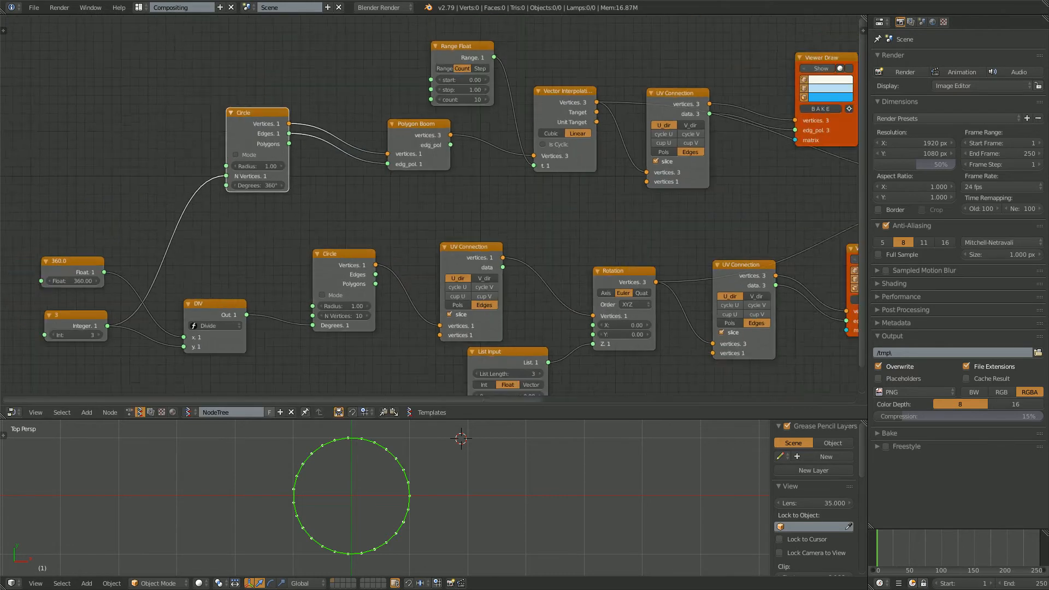
middle_click_drag(365, 124, 413, 124)
key("ctrl+s")
key("Return")
Duplicate the Int node, place the copy above the 360 Float node, and set it to 10
left_click(122, 319)
key("shift+d")
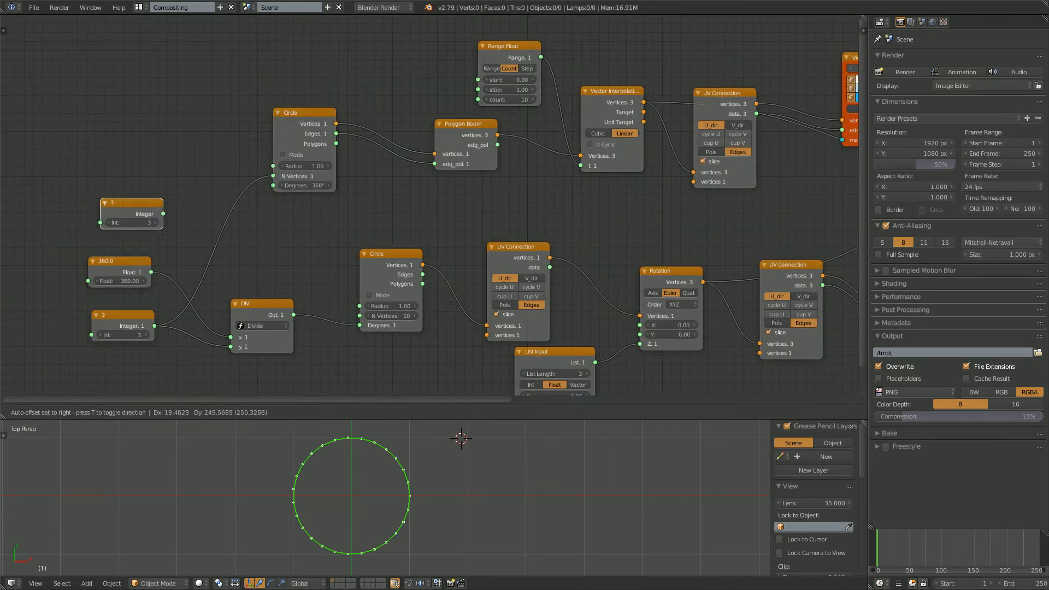
left_click(129, 180)
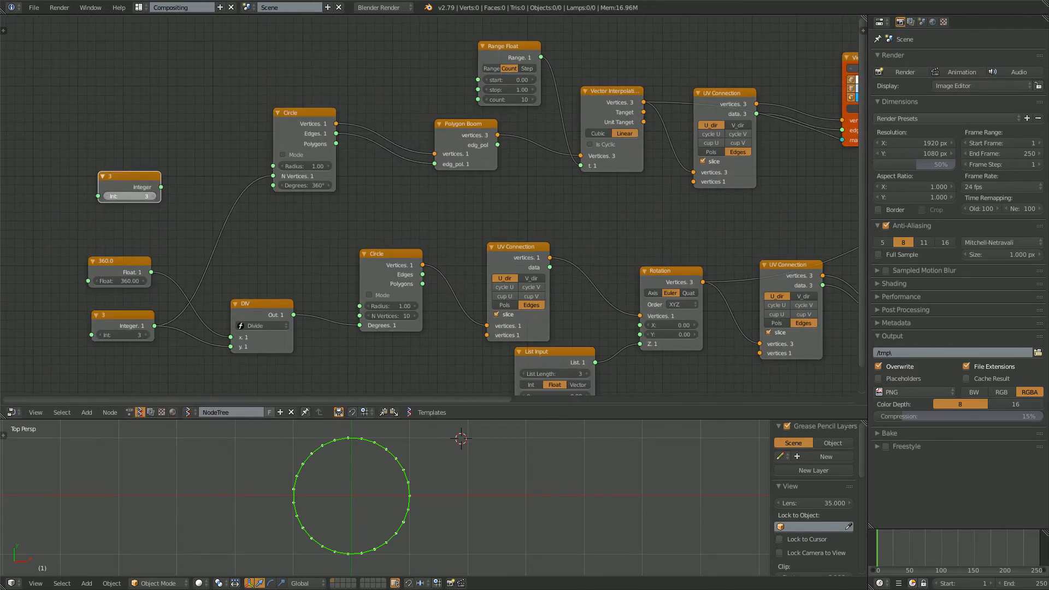
key("Return")
Connect the 10 Int node to the Range Float's count and the lower Circle's N Vertices, and move it closer to the Float node
left_click_drag(161, 187, 477, 100)
left_click_drag(161, 188, 165, 189)
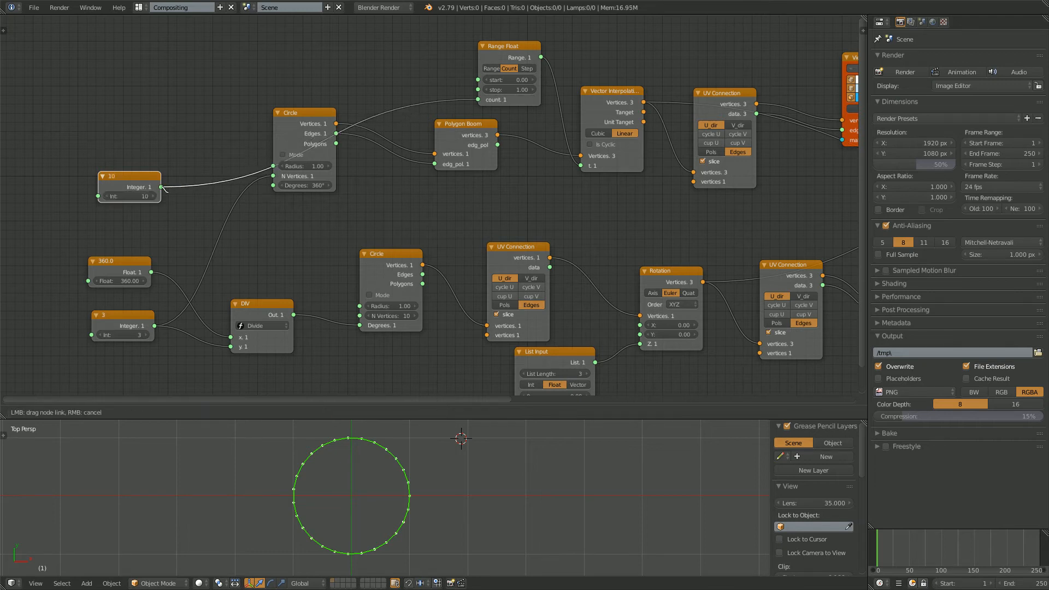
left_click_drag(210, 231, 359, 316)
middle_click_drag(359, 315, 362, 311)
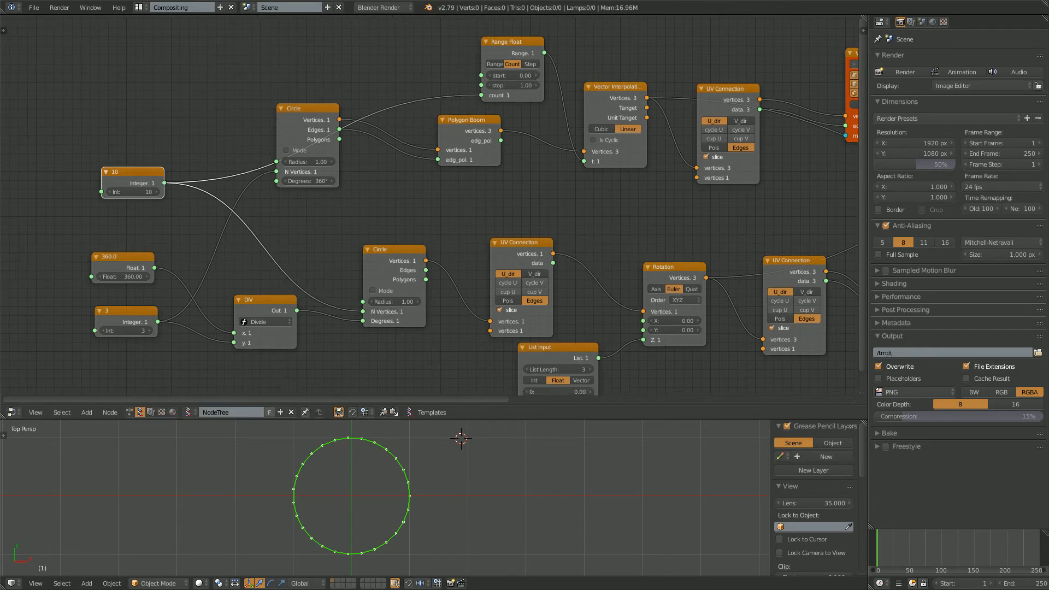
left_click_drag(133, 172, 107, 196)
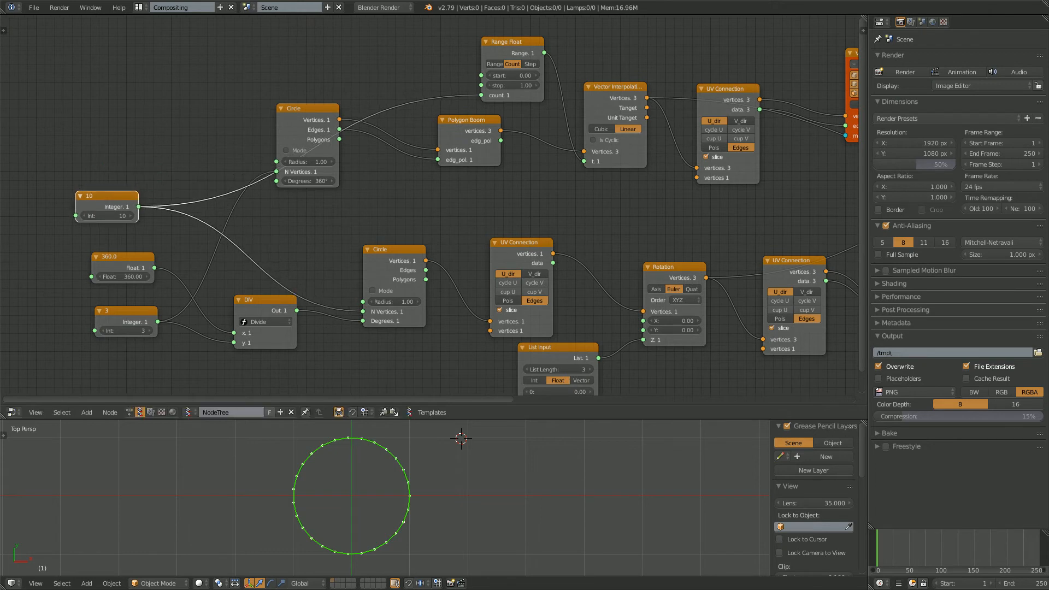
Add a second Range Float node below the lower Circle, ahead of the List Input node
middle_click_drag(327, 218, 266, 178)
left_click_drag(494, 307, 507, 314)
middle_click_drag(437, 344, 446, 296)
key("alt+space")
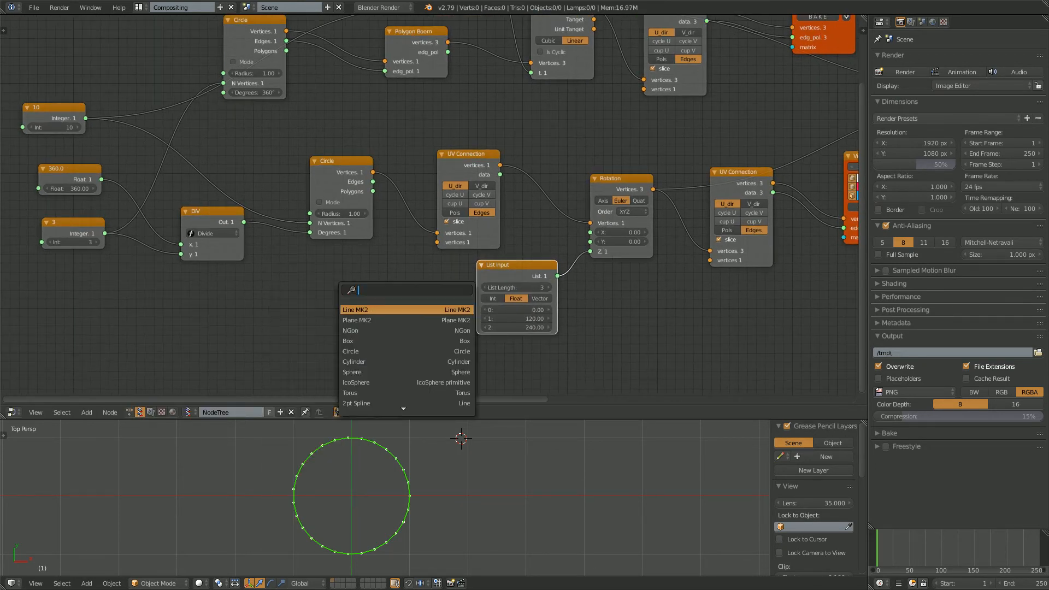
type("range")
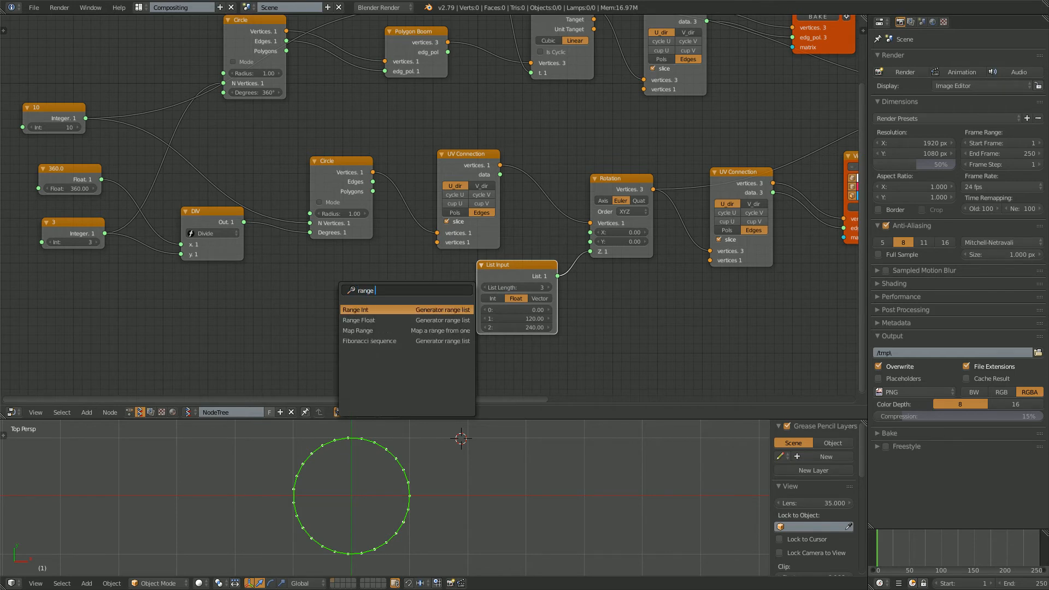
type(" fl")
key("Return")
left_click(303, 292)
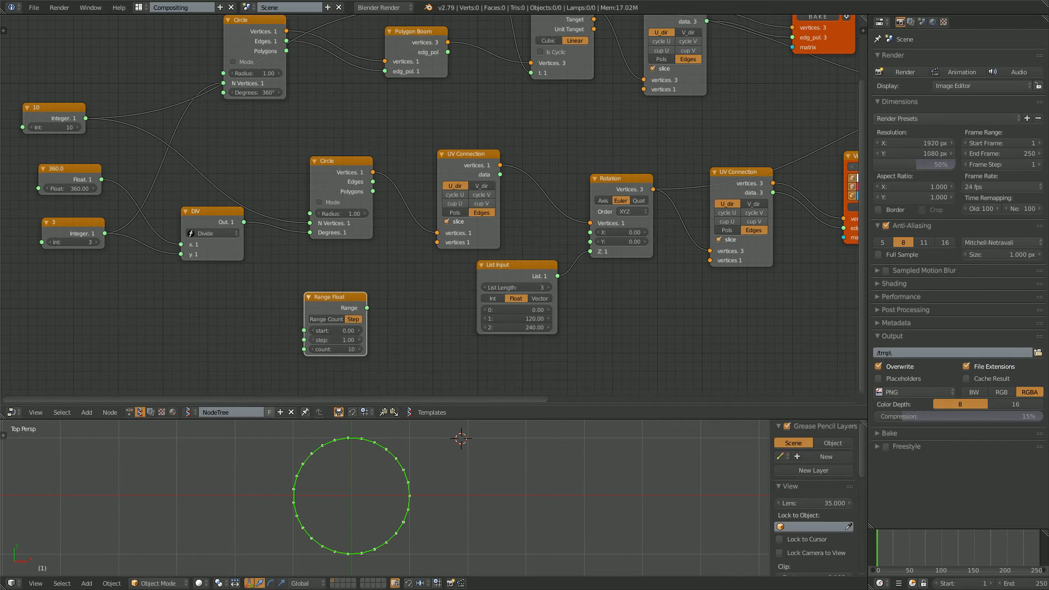
Connect the Divide output to the new Range Float's step and the 3 Int node to its count
middle_click_drag(377, 341, 402, 341)
left_click_drag(235, 211, 328, 339)
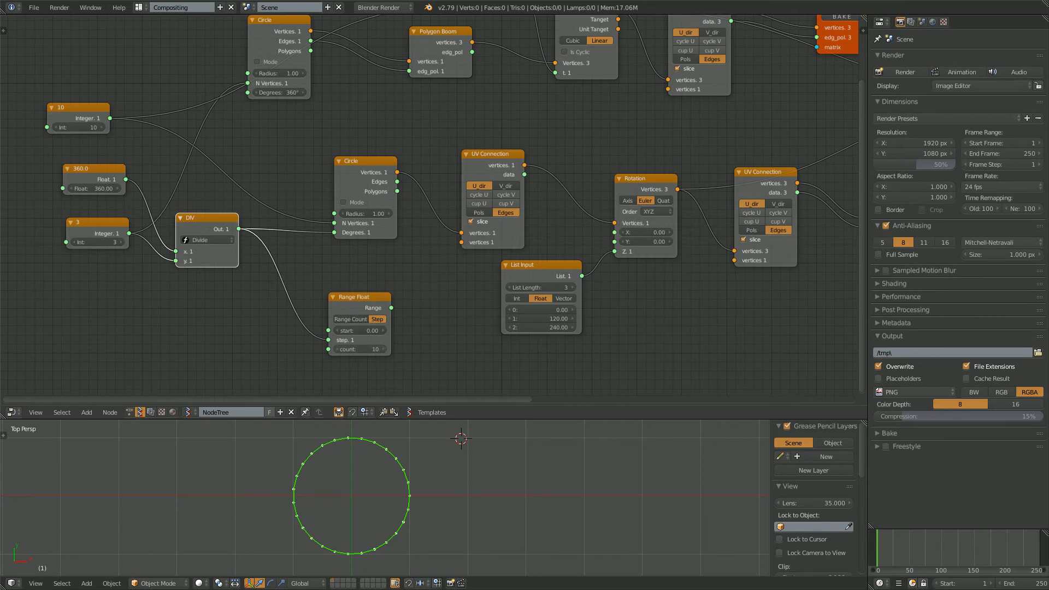
left_click_drag(128, 233, 337, 340)
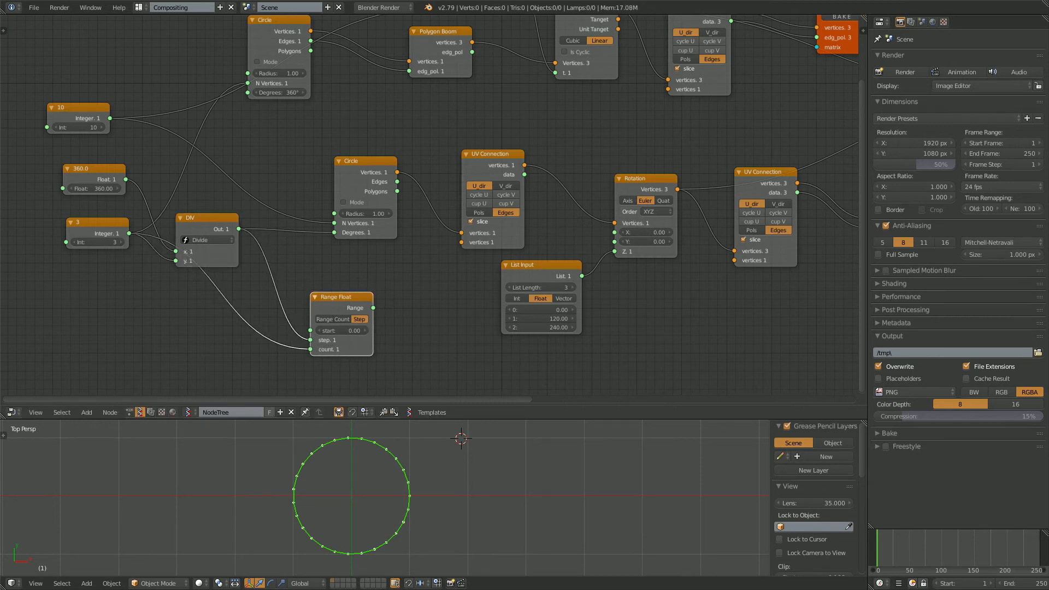
Add a Stethoscope MK2 node beside the new Range Float node and connect the Range output to its Data input
key("shift+a")
left_click(436, 314)
type("ste")
left_click(443, 346)
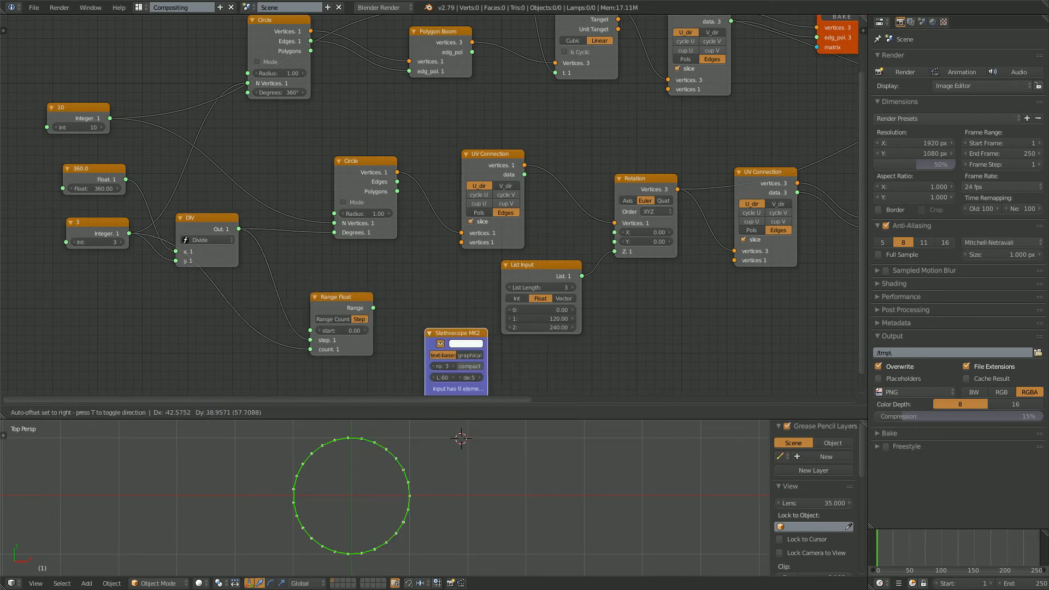
middle_click_drag(423, 326, 415, 242)
left_click(467, 262)
left_click_drag(470, 265, 420, 279)
scroll(420, 279, "up", 3)
middle_click_drag(420, 279, 388, 225)
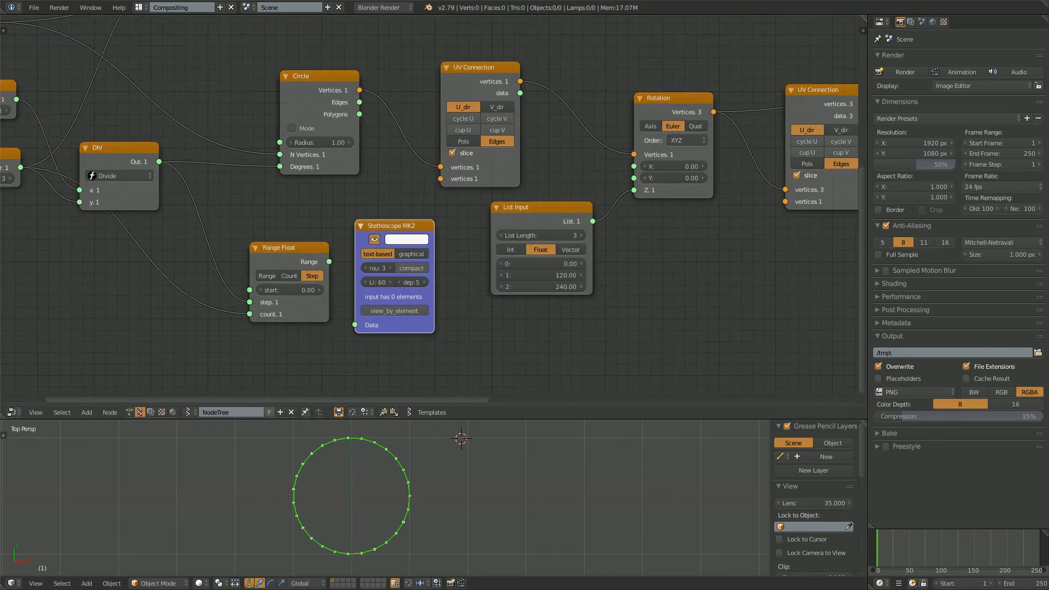
left_click_drag(292, 249, 355, 325)
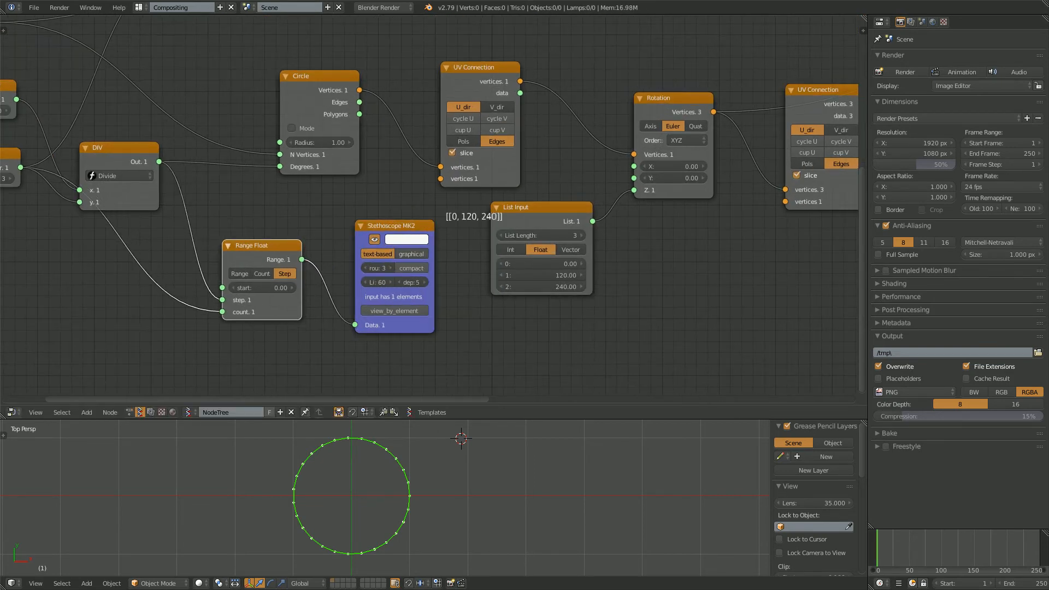
Duplicate the Stethoscope MK2 node and connect the List Input's output to the copy to compare both lists
scroll(525, 273, "up", 2)
middle_click_drag(524, 273, 413, 277)
left_click_drag(431, 201, 456, 212)
left_click(262, 222)
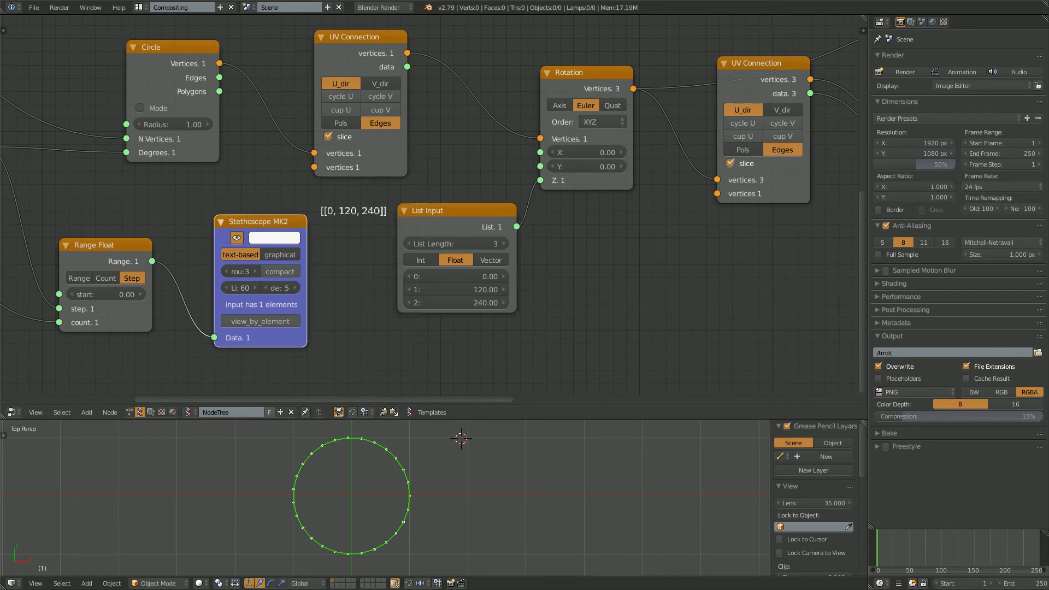
key("shift+d")
left_click(615, 250)
left_click_drag(516, 226, 567, 363)
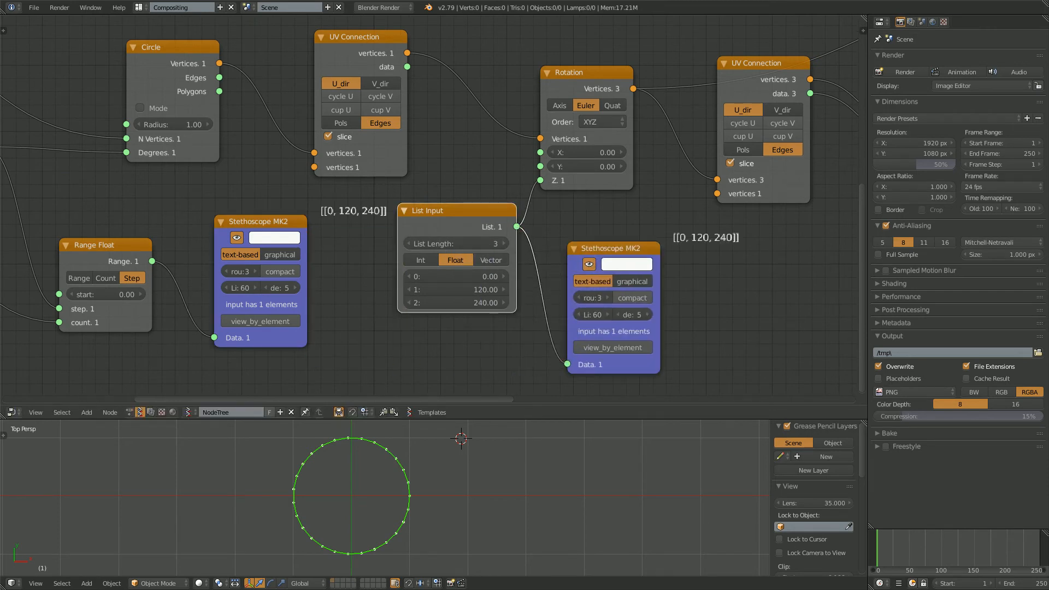
left_click(274, 238)
Delete the second Stethoscope and replace the List Input with the new Range Float's output on the Rotation node's Z
left_click_drag(433, 211, 410, 264)
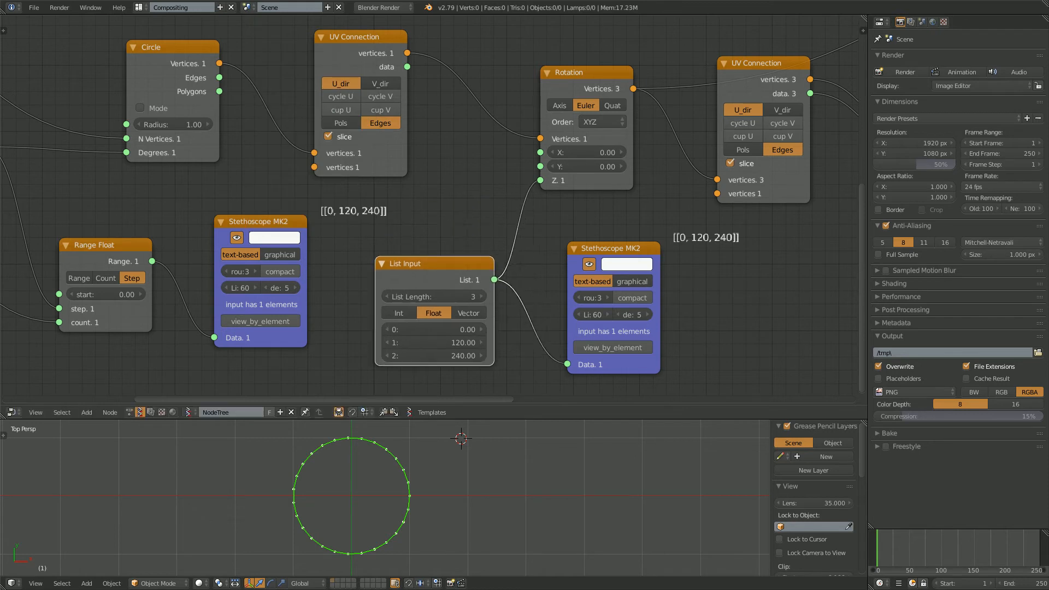
left_click(612, 249)
key("x")
right_click_drag(505, 236, 543, 289, "ctrl")
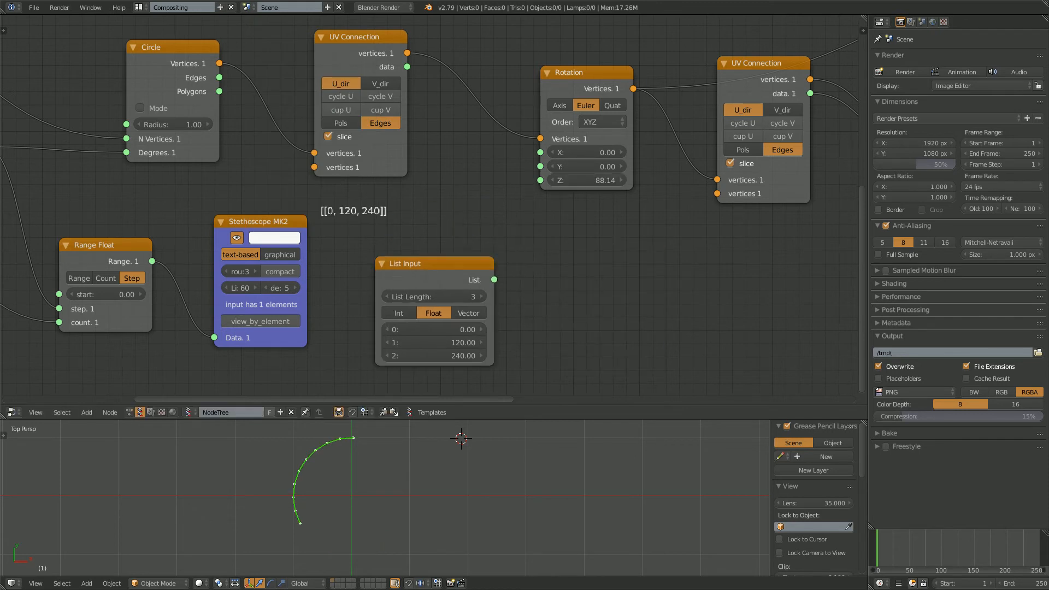
left_click_drag(152, 261, 540, 180)
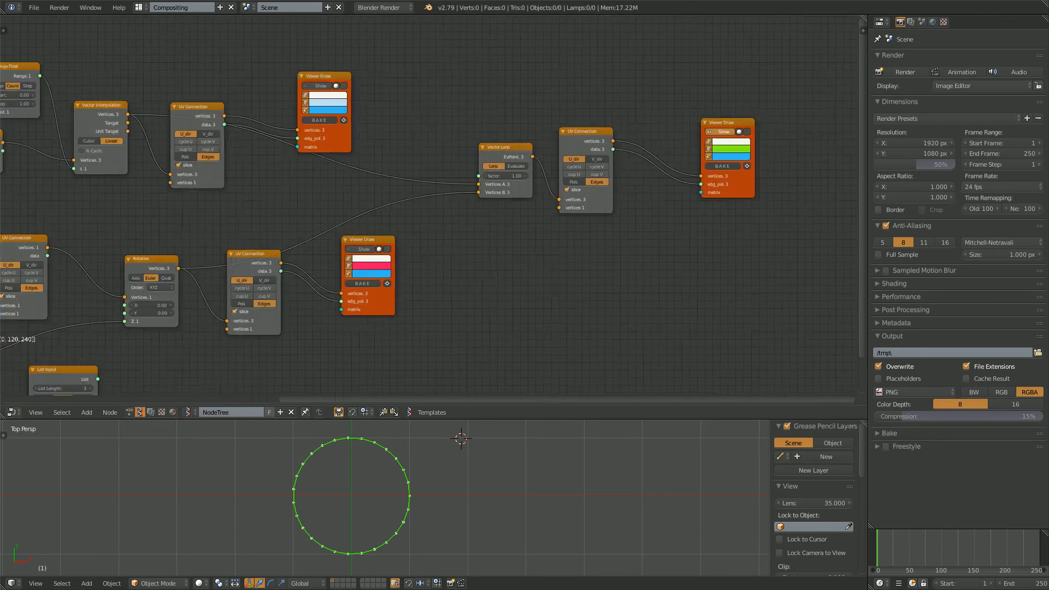
Set the Int node that drives the polygon's vertex count and the Divide node to 5
mouse_move(434, 184)
left_mouse_down()
mouse_move(382, 185)
mouse_move(437, 184)
left_mouse_up()
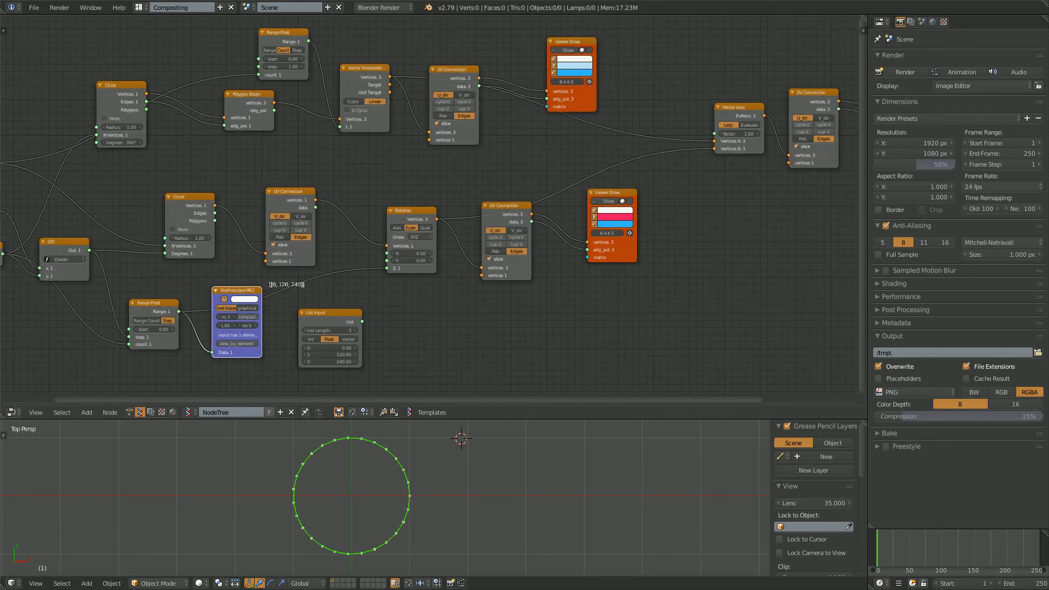
scroll(407, 177, "up", 6)
middle_click_drag(95, 189, 405, 199)
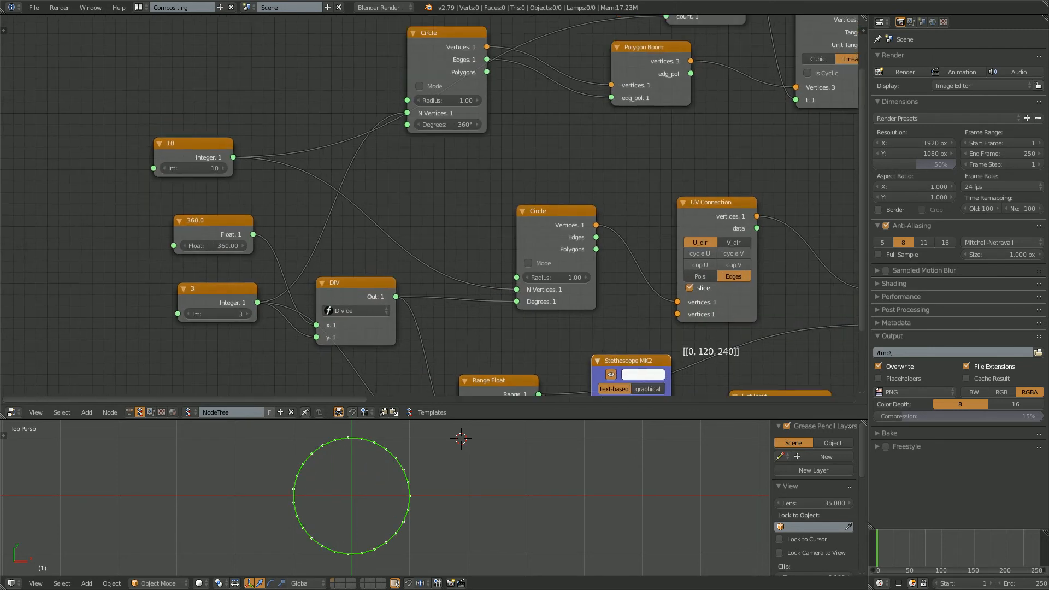
left_click(247, 313)
left_click(248, 314)
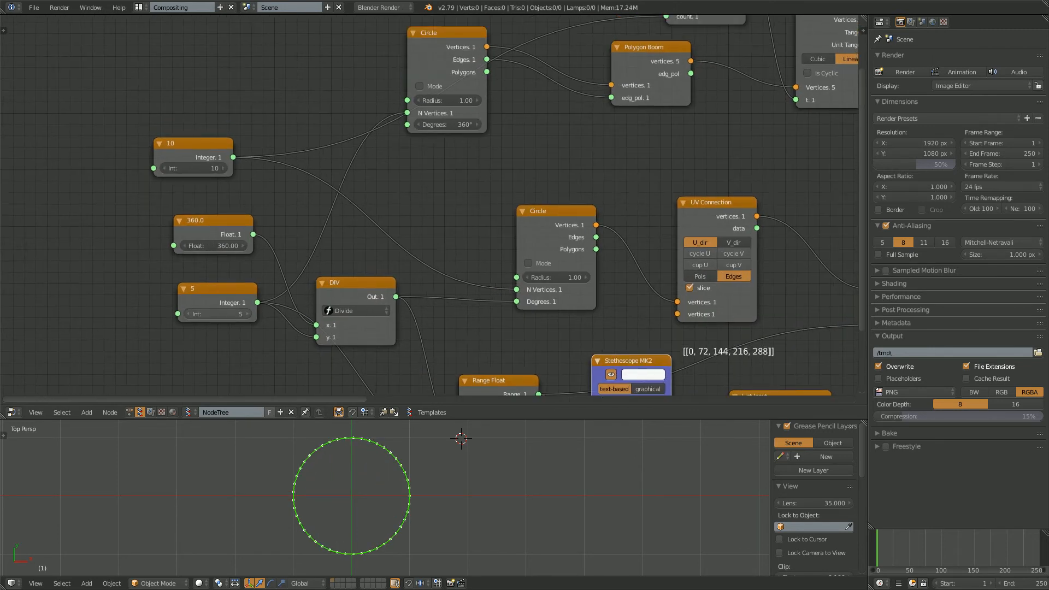
Set the Vector Lerp node's factor to 0.00
scroll(547, 218, "down", 3)
middle_click_drag(546, 219, 215, 229)
scroll(601, 191, "down", 1)
middle_click_drag(601, 191, 166, 203)
left_click_drag(453, 159, 229, 159)
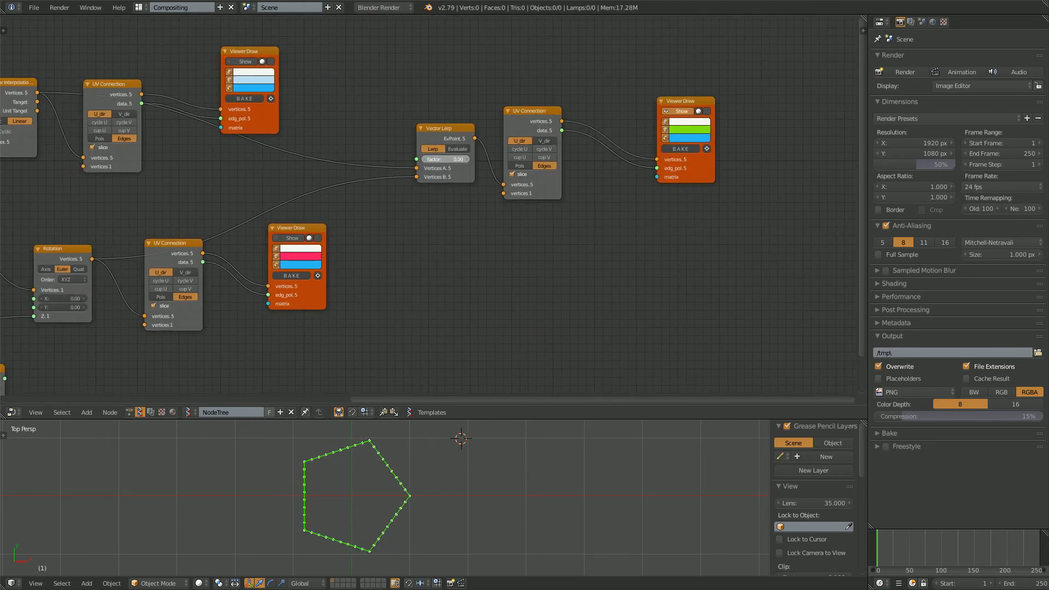
left_click_drag(432, 159, 480, 156)
Move the Vector Lerp node farther ahead of its UV Connection node
scroll(208, 179, "up", 2)
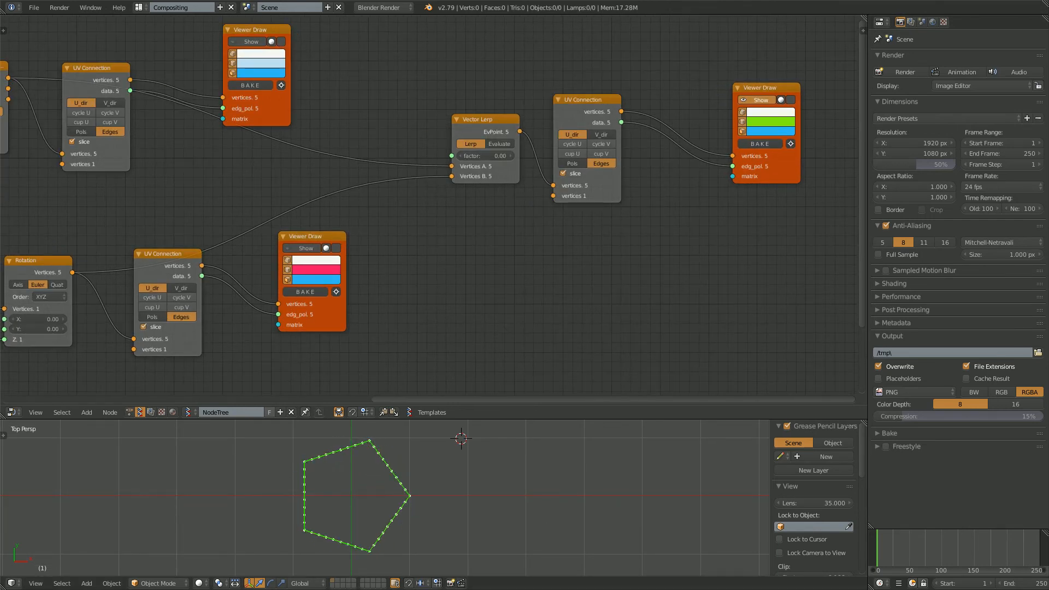
middle_click_drag(324, 198, 426, 202)
scroll(426, 202, "down", 2)
left_click_drag(565, 136, 515, 128)
middle_click_drag(515, 128, 292, 143)
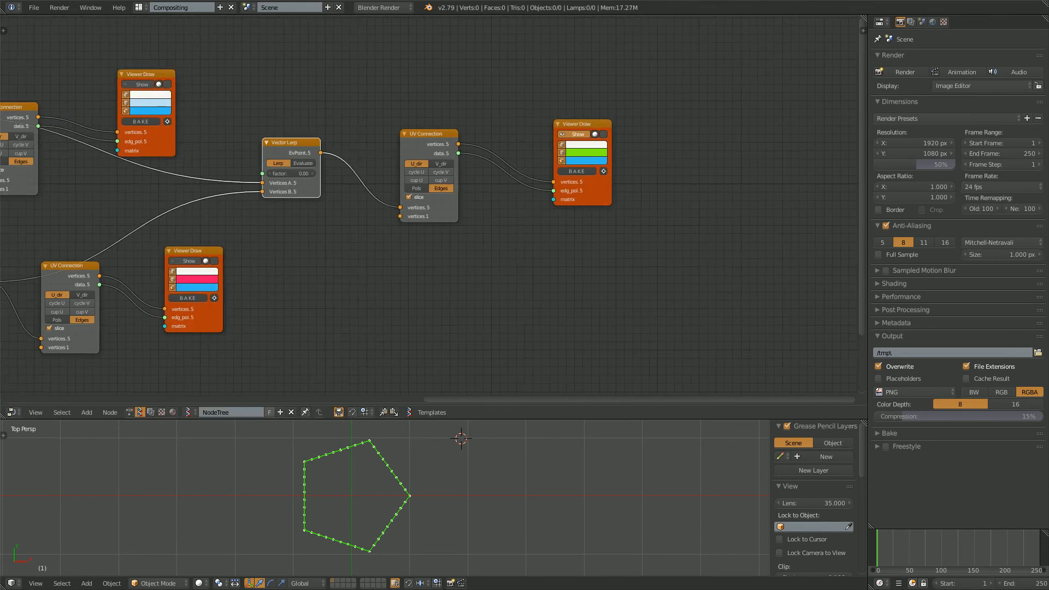
Spread out the Vector Lerp, its UV Connection and the green Viewer Draw, and move the light-blue Viewer Draw clear of the links
left_click_drag(426, 133, 500, 102)
left_click_drag(579, 123, 694, 146)
left_click_drag(499, 102, 539, 118)
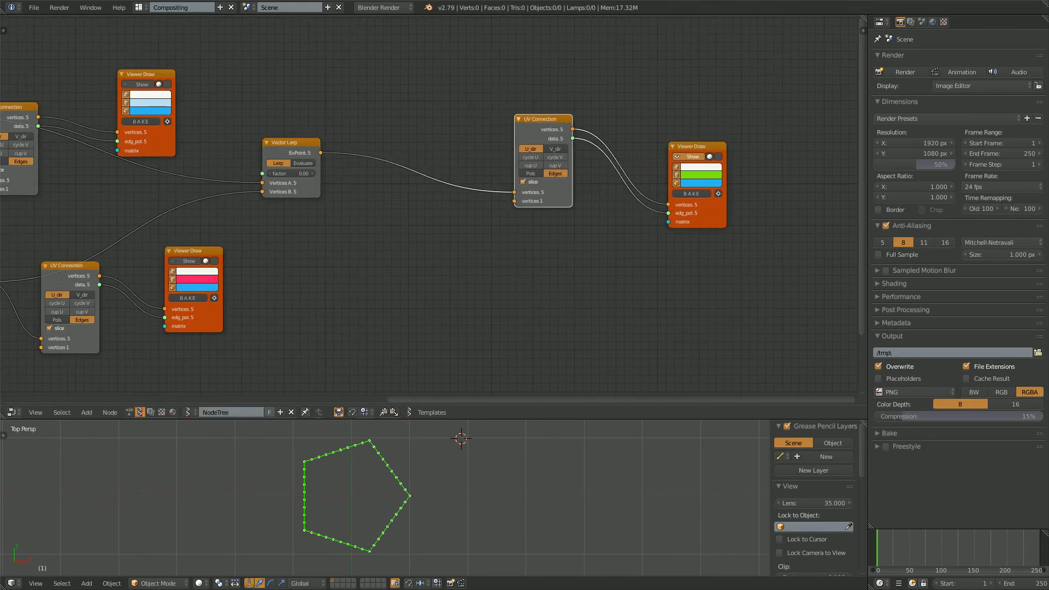
left_click_drag(291, 142, 371, 157)
scroll(265, 88, "up", 8)
middle_click_drag(167, 88, 306, 131)
scroll(305, 131, "down", 2)
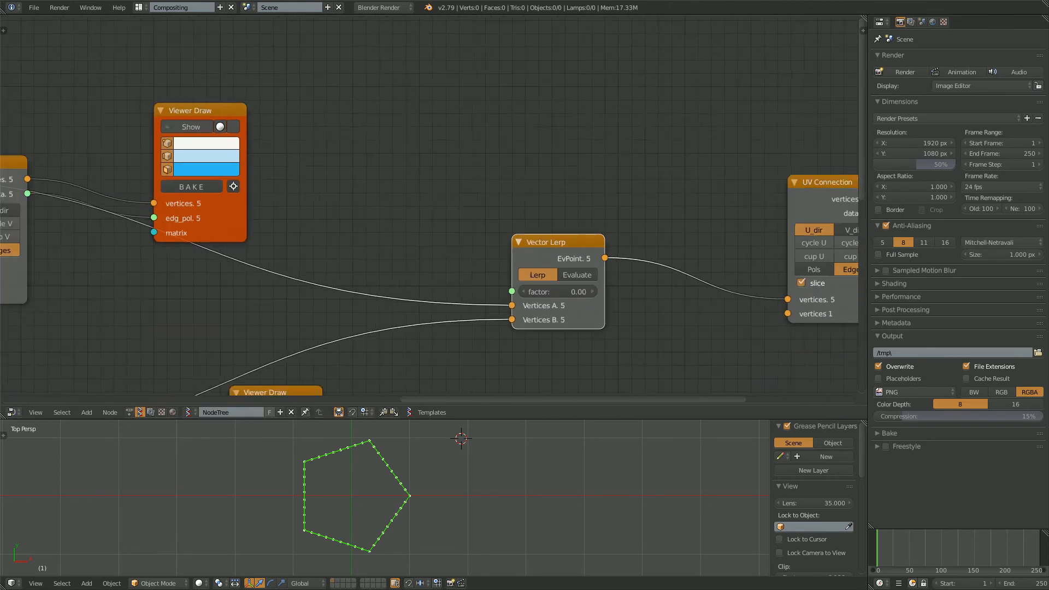
left_click_drag(194, 110, 171, 67)
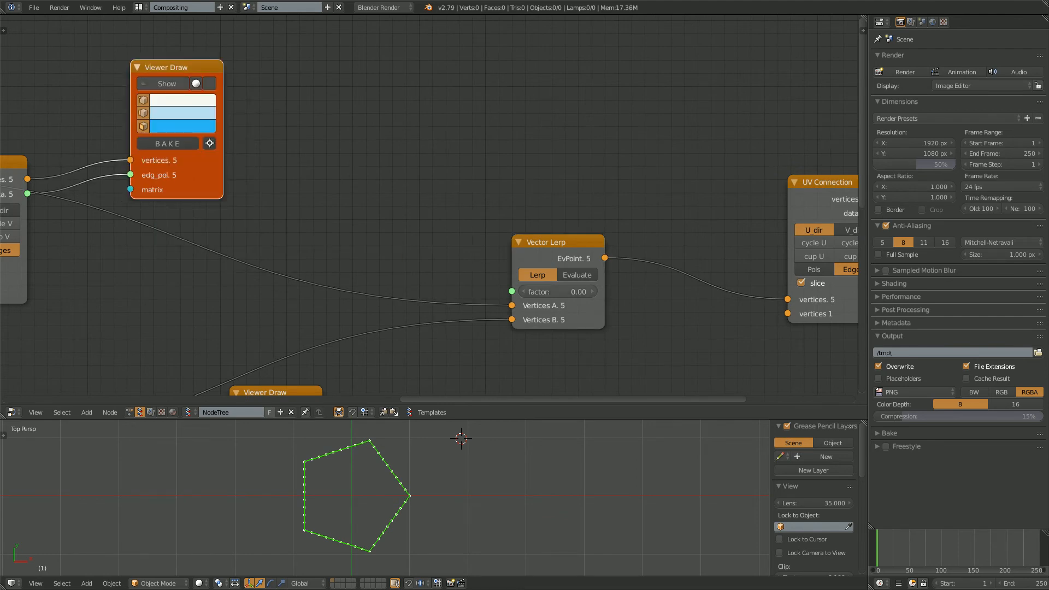
Add a Math MK2 node set to Multiply just ahead of the Vector Lerp node
middle_click_drag(400, 179, 457, 147)
scroll(426, 198, "down", 2)
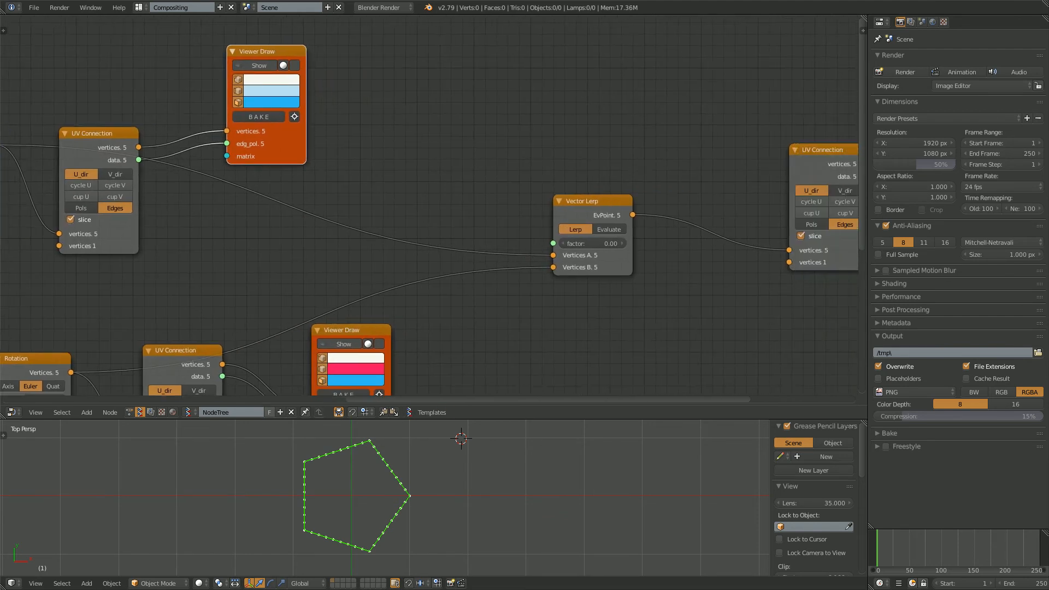
mouse_move(592, 243)
left_mouse_down()
mouse_move(644, 243)
mouse_move(592, 243)
left_mouse_up()
middle_click_drag(396, 158, 475, 143)
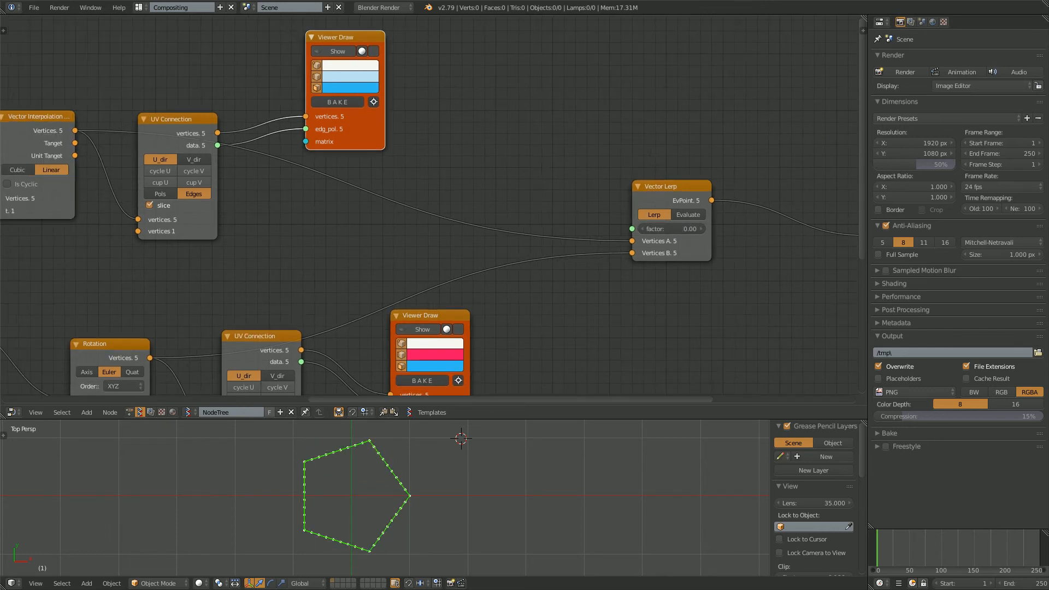
key("shift+a")
left_click(475, 143)
type("math")
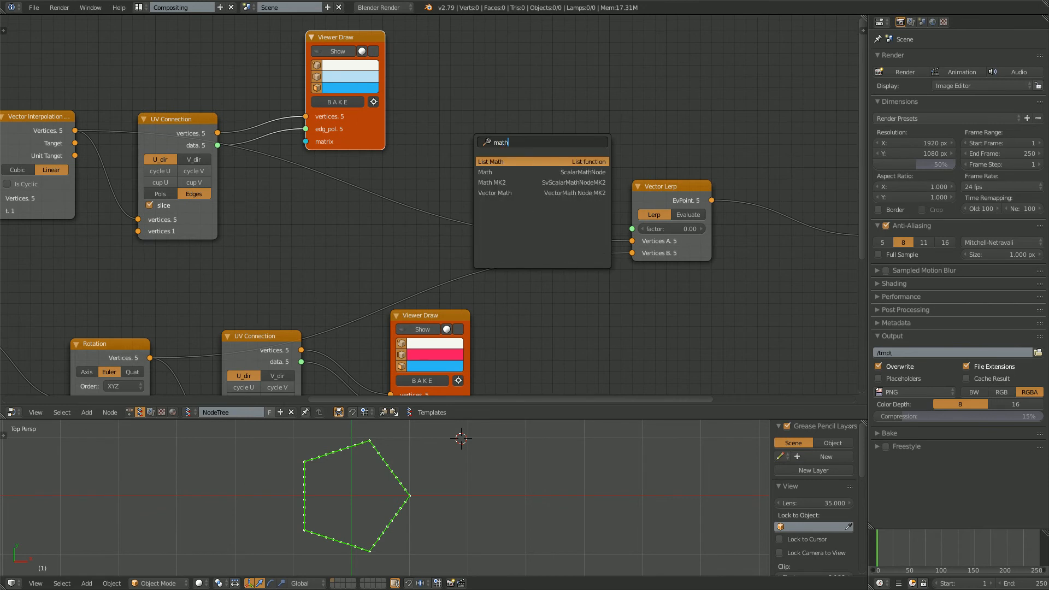
key("Down")
key("Down")
key("Return")
left_click(472, 143)
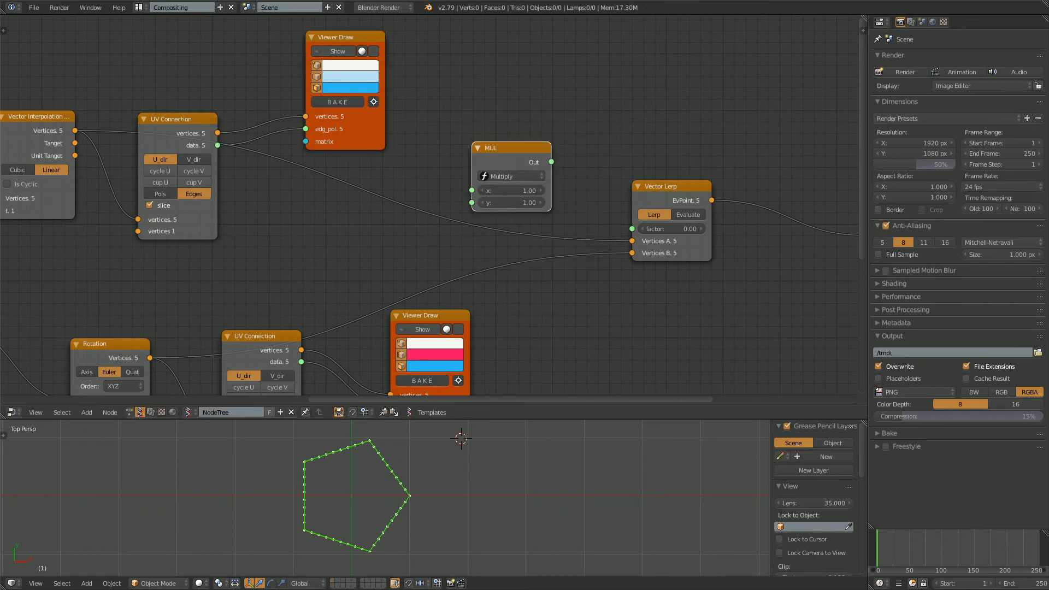
Connect the Multiply node's output to the Vector Lerp factor and set the Multiply y value to -1.55
left_click_drag(551, 161, 632, 229)
left_click_drag(511, 203, 352, 203)
scroll(508, 459, "down", 2)
left_click_drag(510, 203, 558, 203)
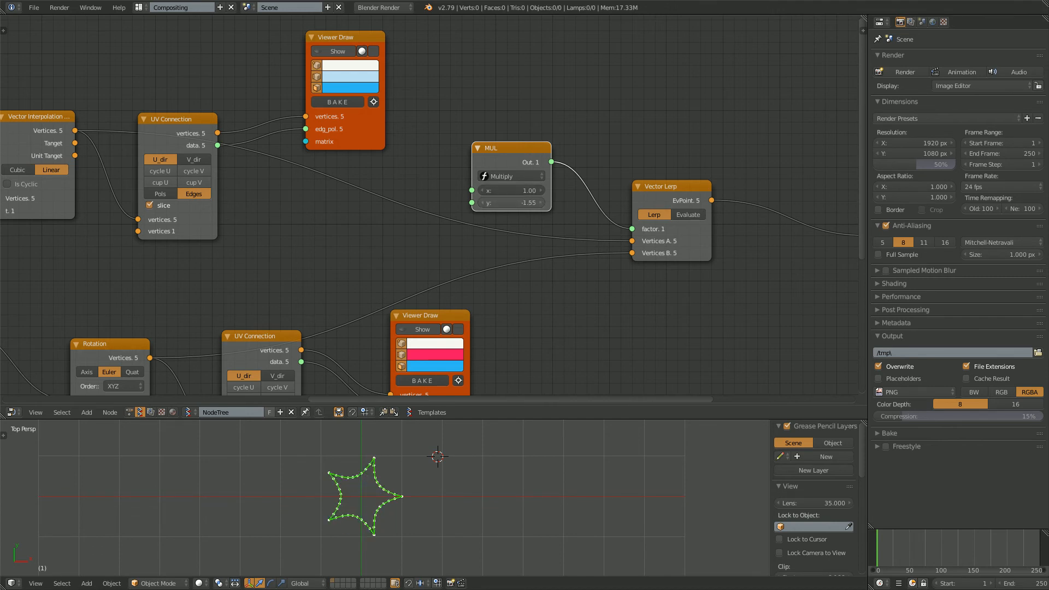
Set the Int node that drives the polygon's side count to 3
middle_click_drag(188, 257, 847, 191)
middle_click_drag(273, 219, 477, 161)
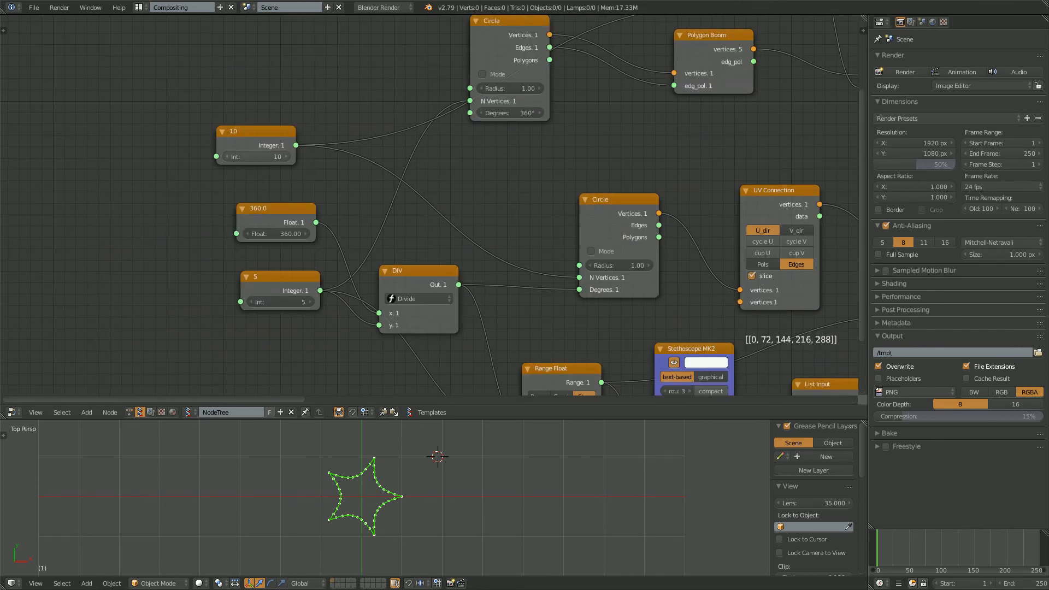
left_click_drag(257, 133, 269, 135)
mouse_move(280, 302)
left_mouse_down()
mouse_move(306, 302)
mouse_move(279, 302)
left_mouse_up()
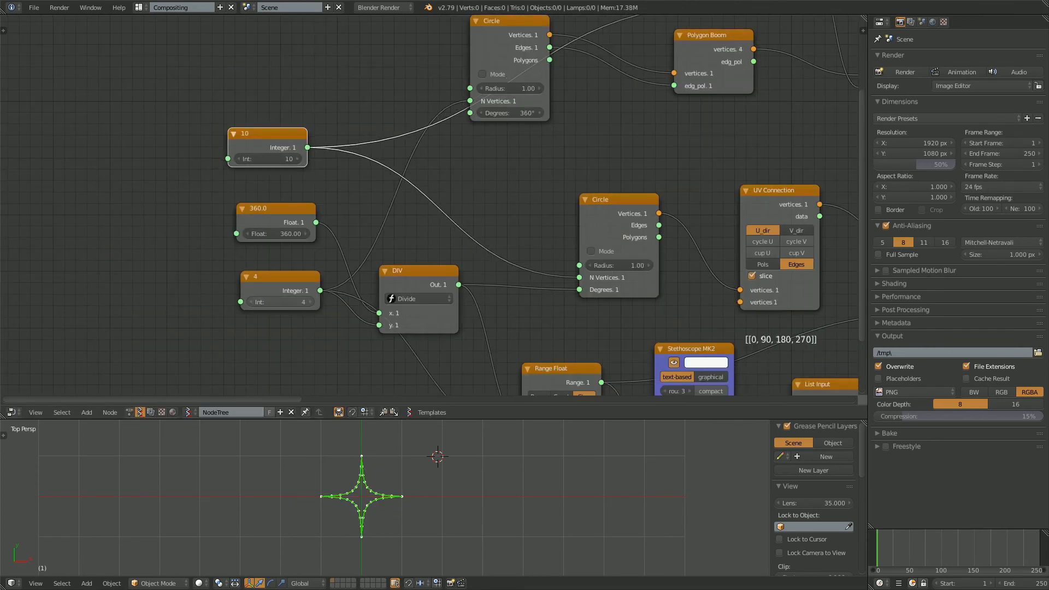
left_click(251, 302)
Move the three number nodes away from the Circle nodes, then collapse the Divide node and place it close to them
middle_click_drag(361, 241, 327, 239)
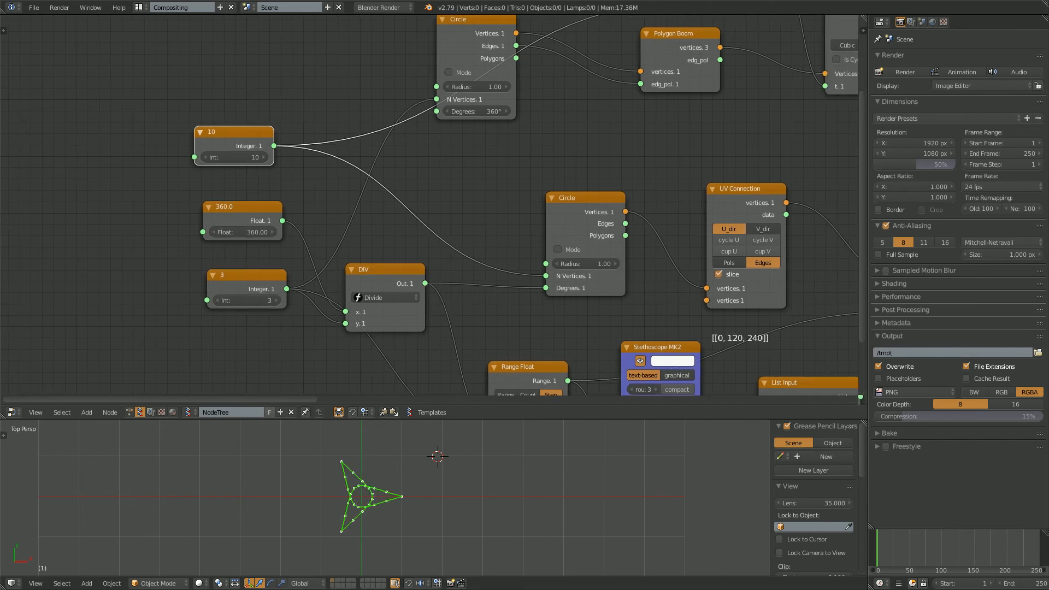
left_click_drag(235, 133, 227, 133)
left_click_drag(245, 208, 201, 210)
left_click_drag(248, 276, 195, 286)
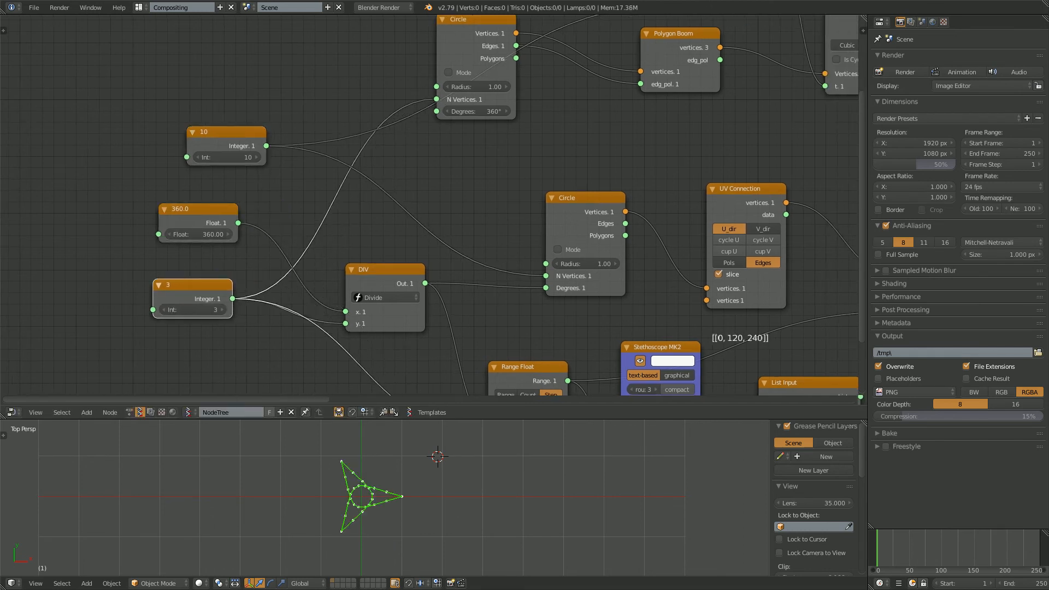
left_click(382, 270)
key("h")
left_click_drag(370, 269, 327, 276)
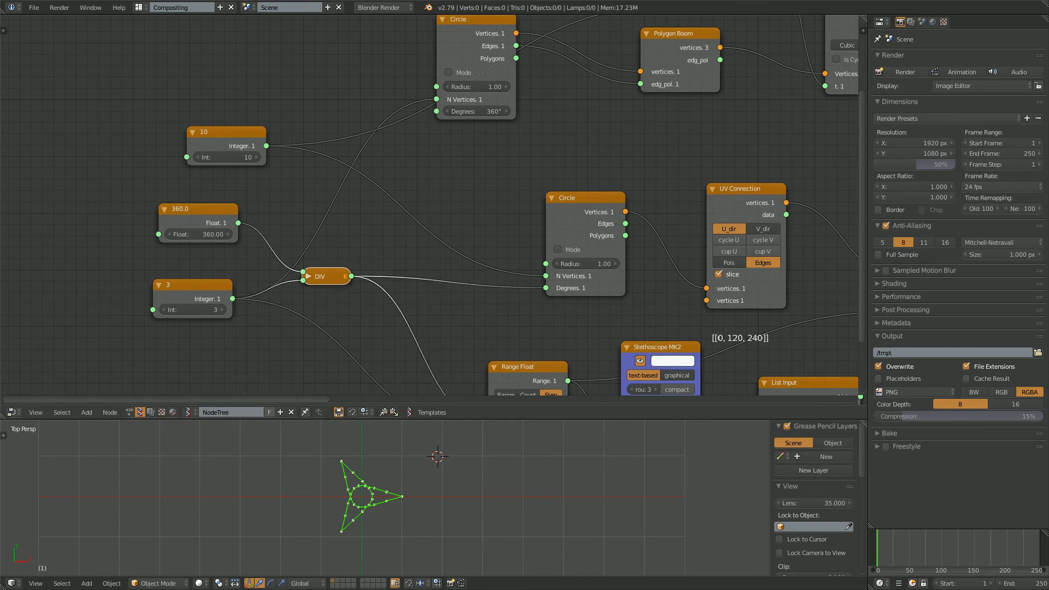
Rename the node tree as TriangleCircle and save the file
middle_click_drag(382, 303, 303, 287)
left_click(240, 413)
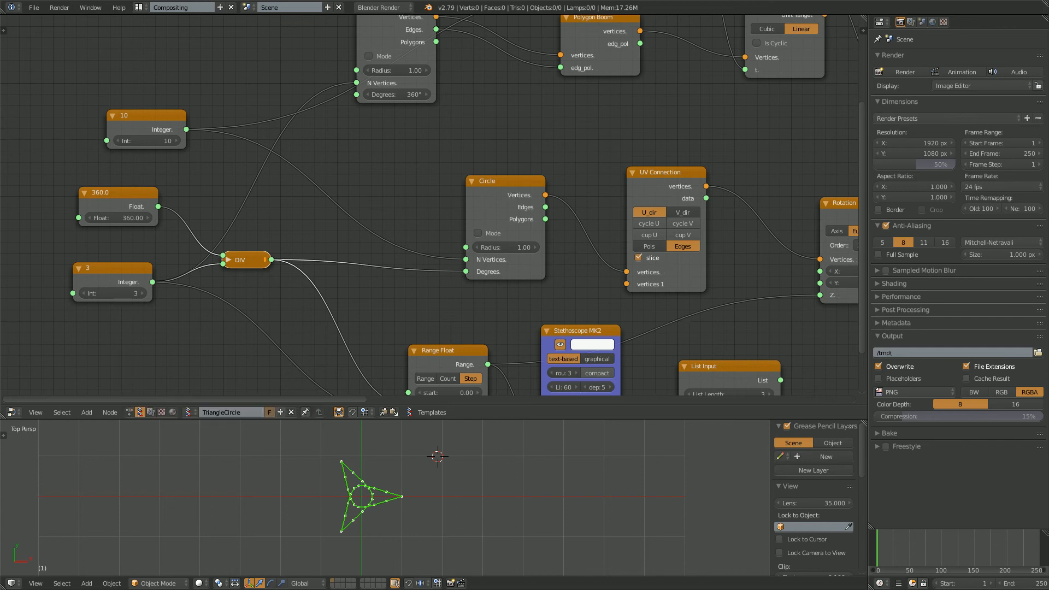
scroll(429, 206, "down", 5)
middle_click_drag(852, 180, 409, 175)
scroll(425, 175, "up", 4)
key("ctrl+s")
left_click(424, 175)
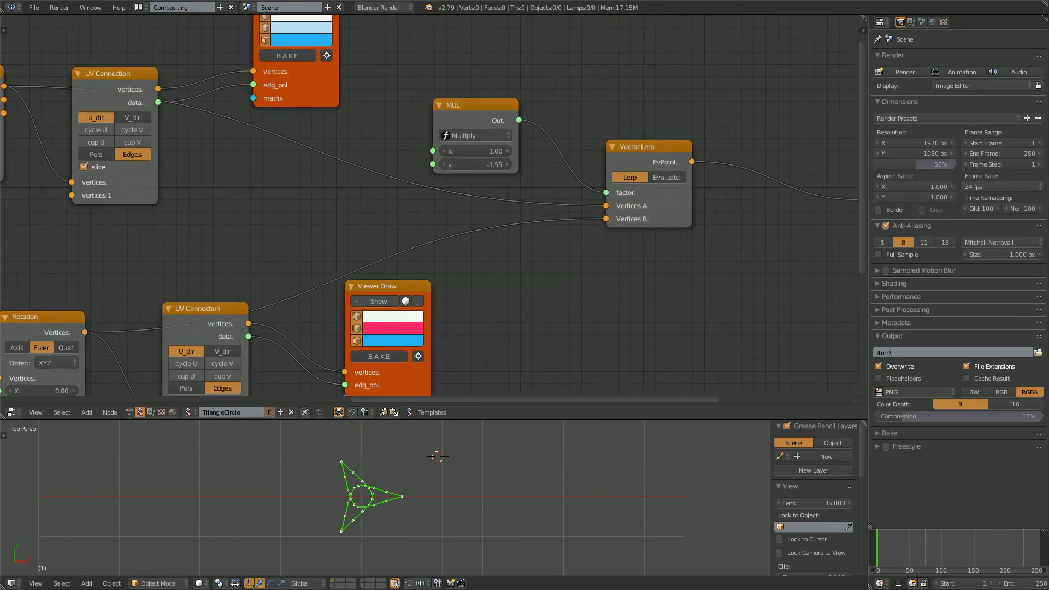
Set the Multiply node's y value to 0.00
mouse_move(473, 165)
left_mouse_down()
mouse_move(550, 164)
mouse_move(491, 165)
left_mouse_up()
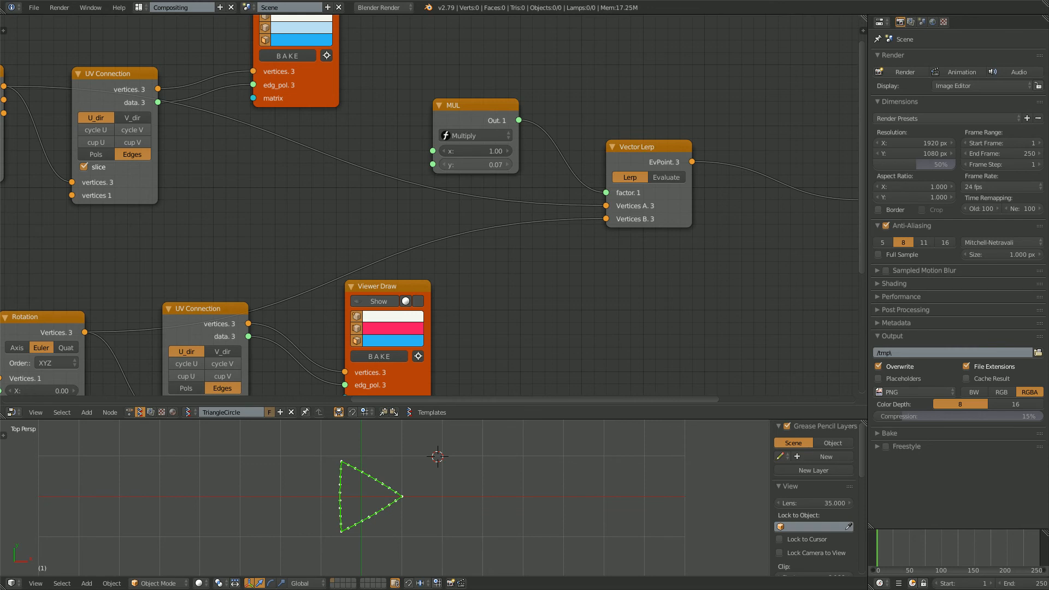
left_click(475, 164)
key("Return")
Try to bake the triangle from the green Viewer Draw and move the baked mesh along X
middle_click_drag(476, 165, 90, 176)
scroll(90, 176, "down", 1)
left_click(715, 213)
middle_click_drag(381, 482, 333, 489, "shift")
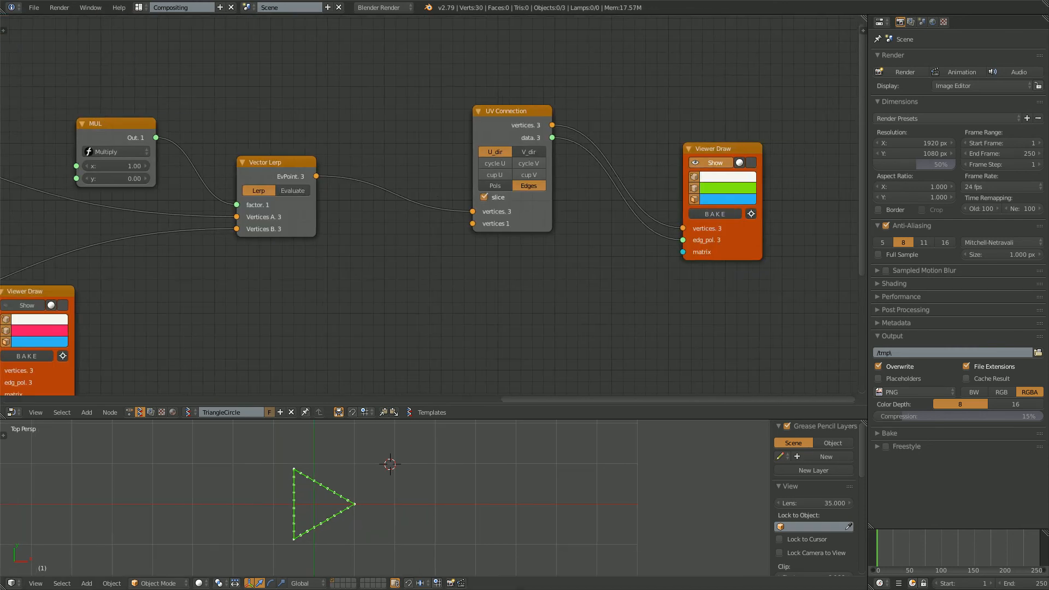
right_click(331, 489)
key("g")
key("x")
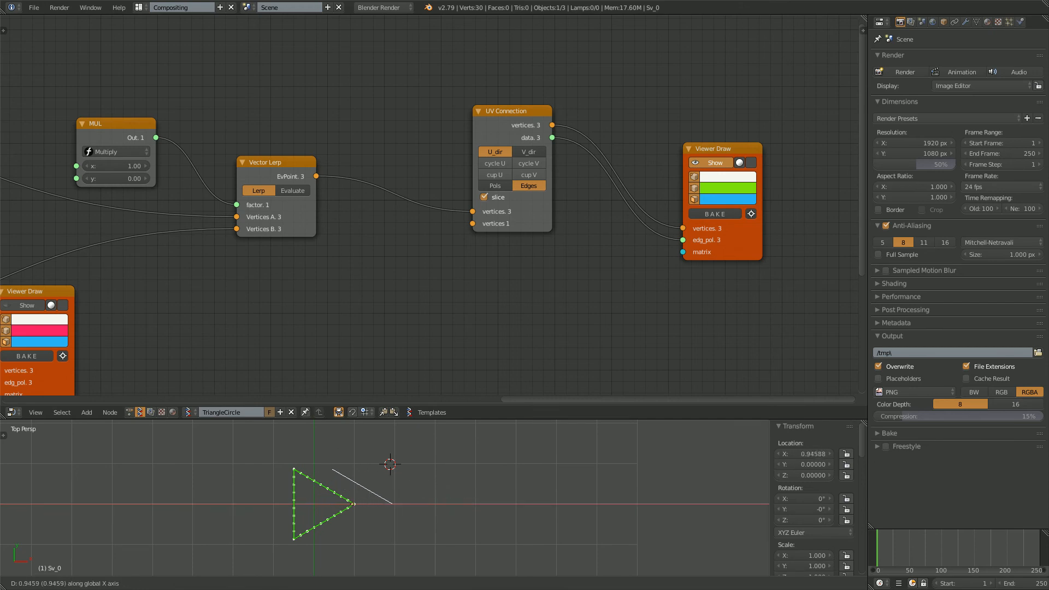
left_click(455, 472)
Delete all baked objects from the scene
key("a")
Insert a Mesh Join node between the UV Connection and the green Viewer Draw, routing both vertices and edges through it
key("a")
key("x")
left_click(456, 471)
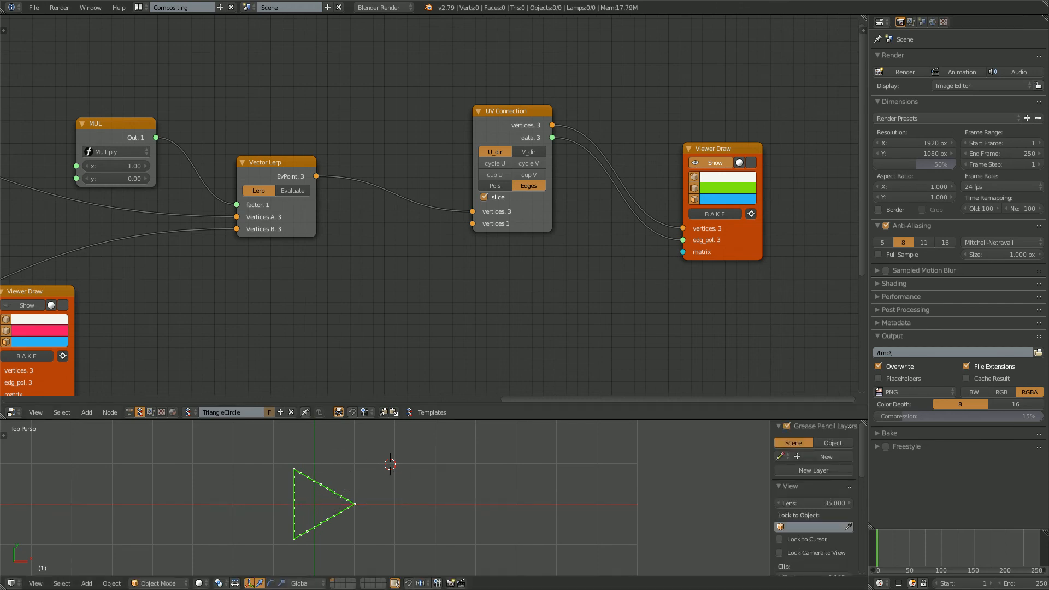
Move the green Viewer Draw and its UV Connection apart to make room between them
middle_click_drag(456, 328, 439, 326)
left_click_drag(704, 147, 719, 142)
left_click_drag(495, 110, 421, 118)
key("a")
key("shift+a")
left_click(510, 123)
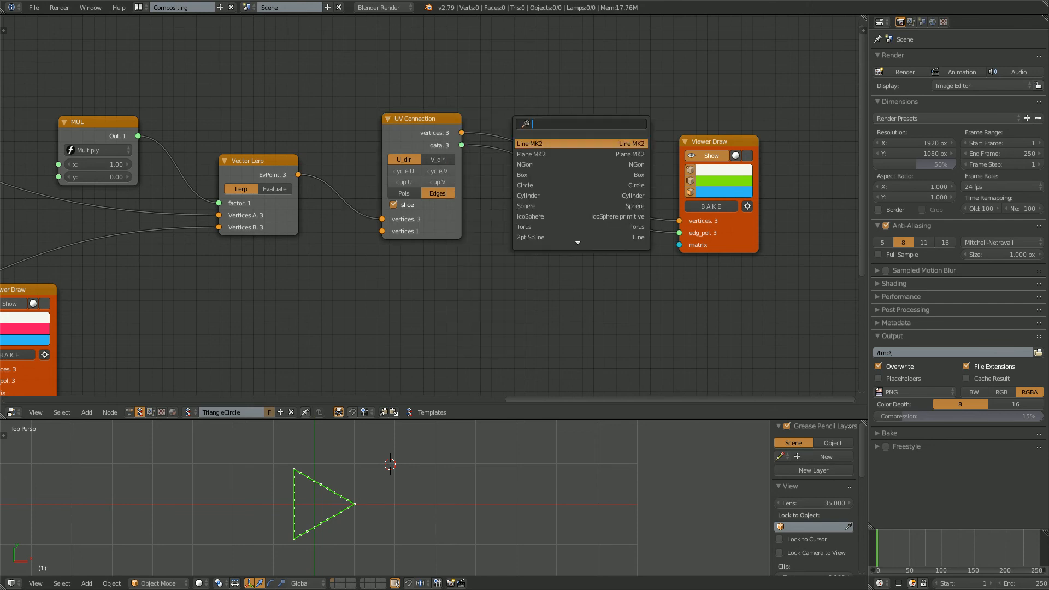
type("mesh j")
key("Return")
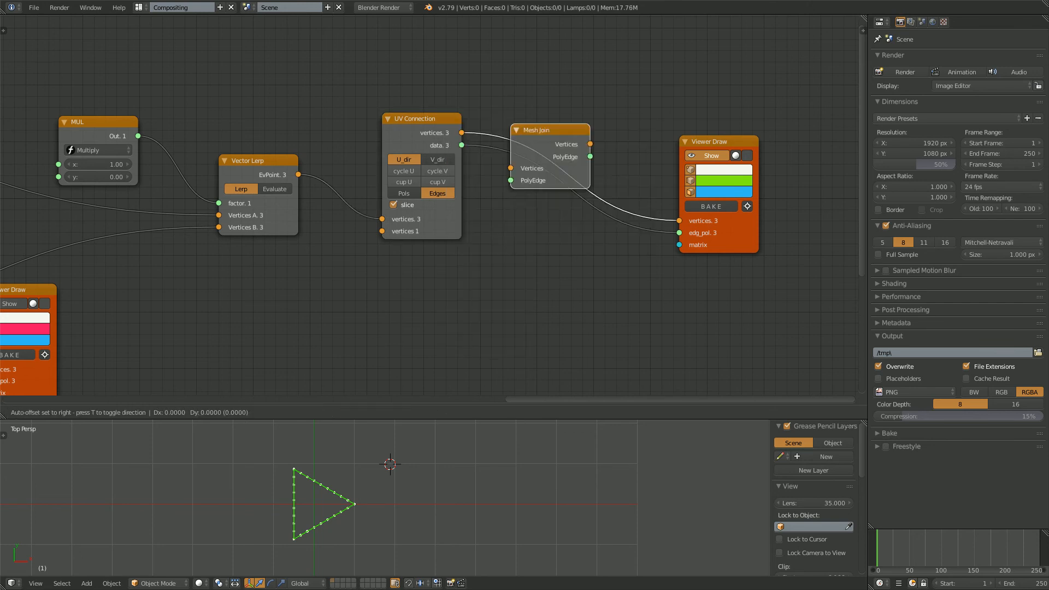
left_click(510, 124)
left_click_drag(461, 145, 510, 181)
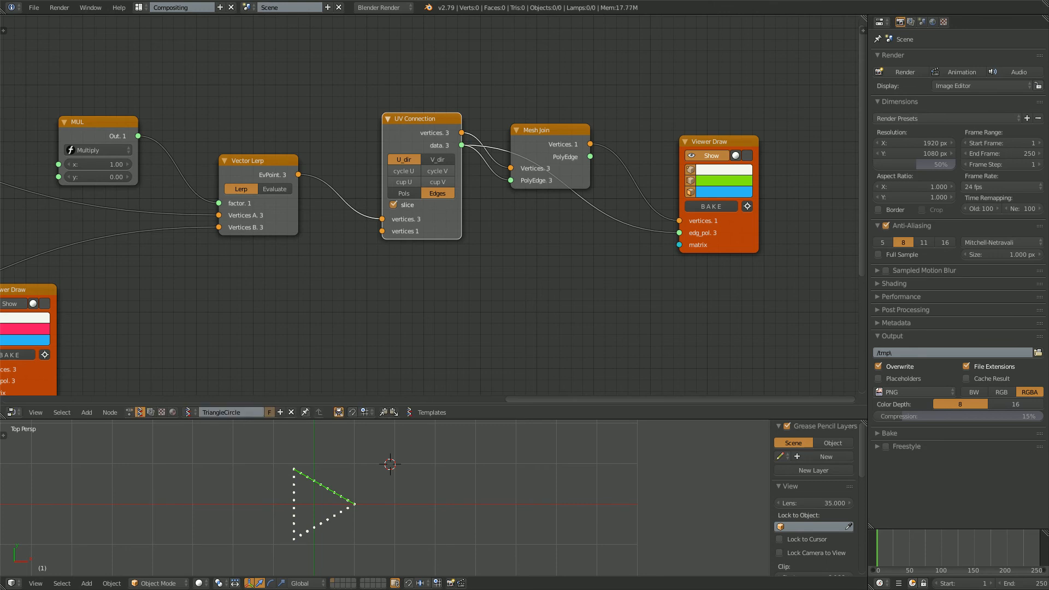
left_click_drag(590, 157, 679, 232)
Save the file over its existing version
key("Home")
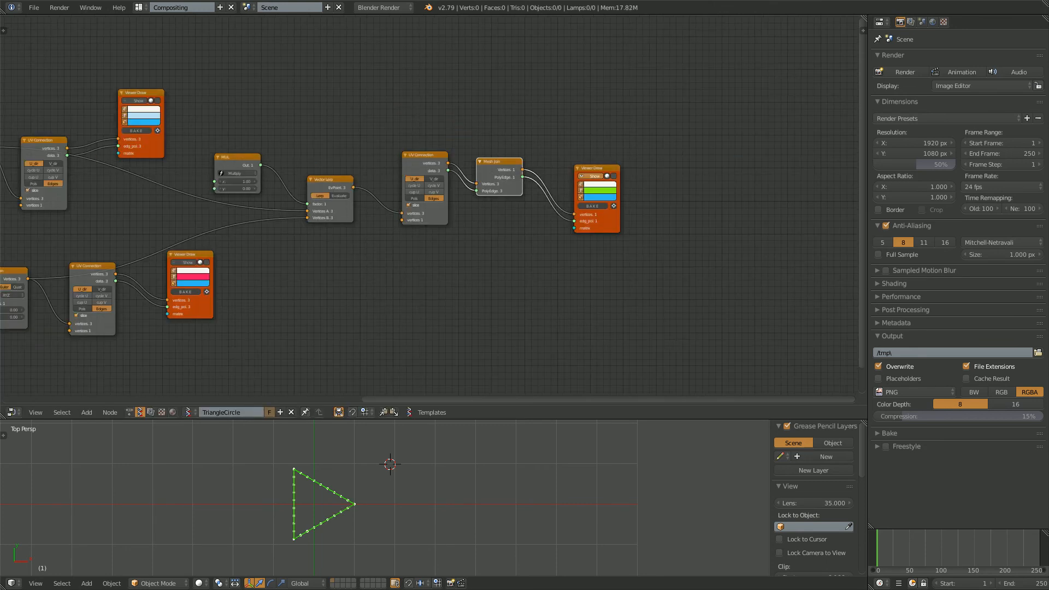
middle_click_drag(816, 160, 514, 174)
scroll(514, 175, "up", 10)
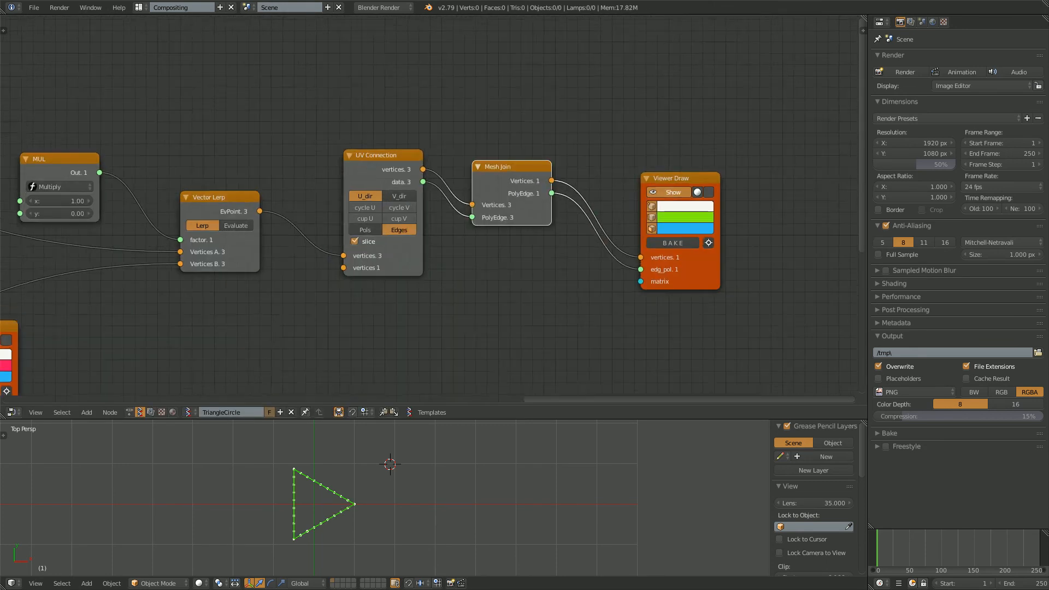
middle_click_drag(450, 252, 327, 246)
key("ctrl+s")
left_click(323, 248)
Bake the joined triangle from the green Viewer Draw and move the mesh about 2.36 units along X
scroll(429, 208, "up", 2)
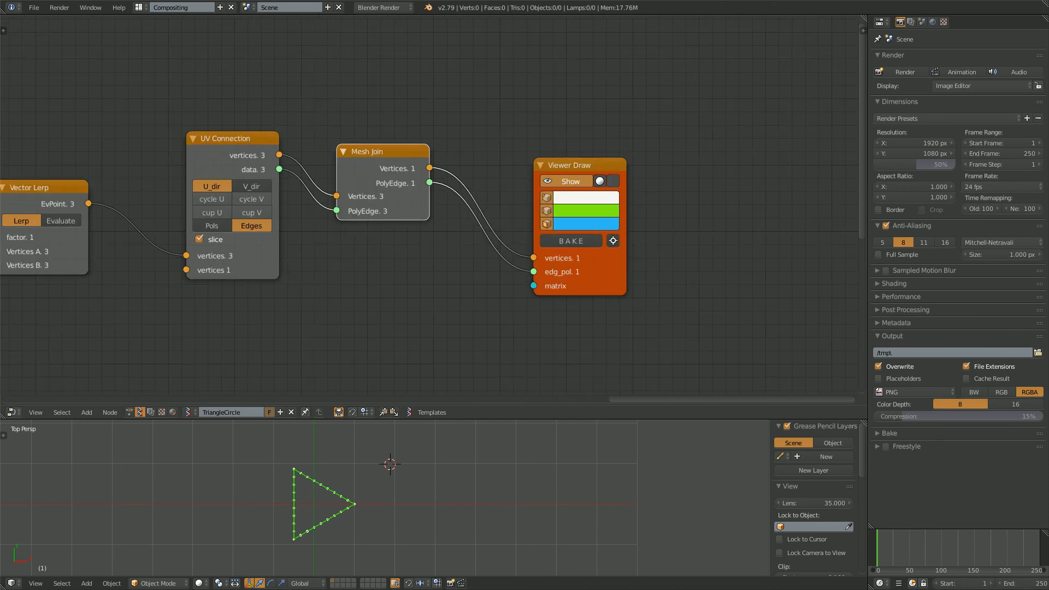
left_click(570, 240)
right_click_drag(355, 504, 383, 498)
key("z")
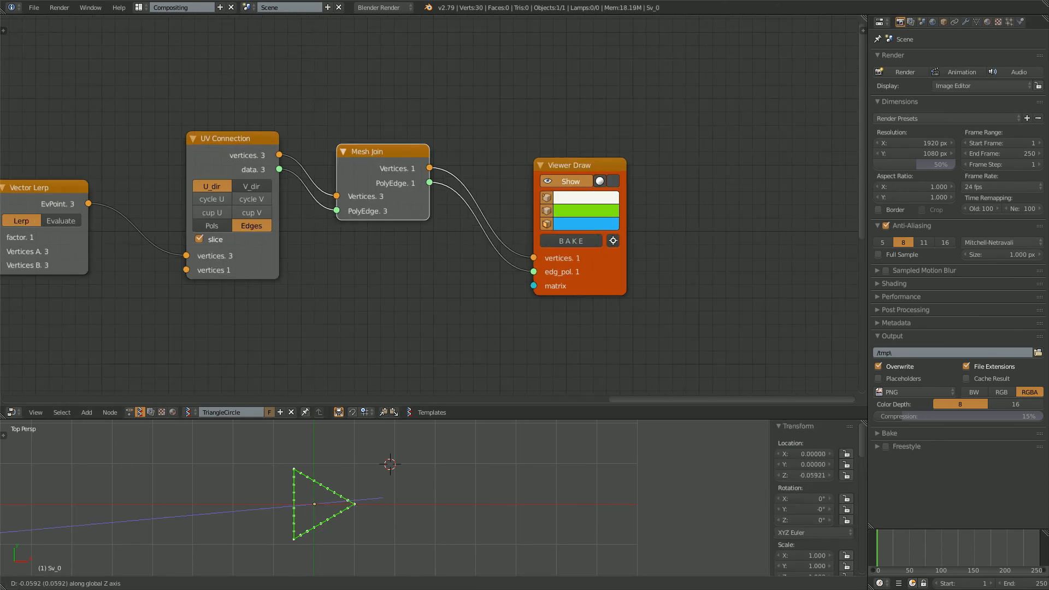
left_click(363, 499)
left_click_drag(351, 504, 447, 504)
Set the Multiply node's y value to about 0.30
scroll(404, 306, "down", 3)
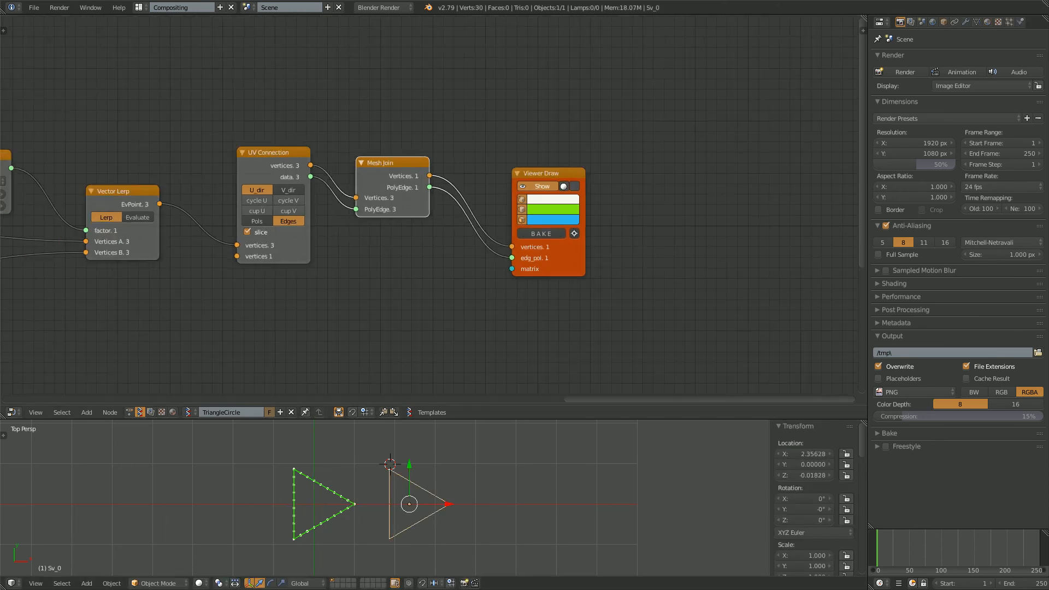
middle_click_drag(382, 284, 645, 265)
left_click_drag(238, 189, 254, 189)
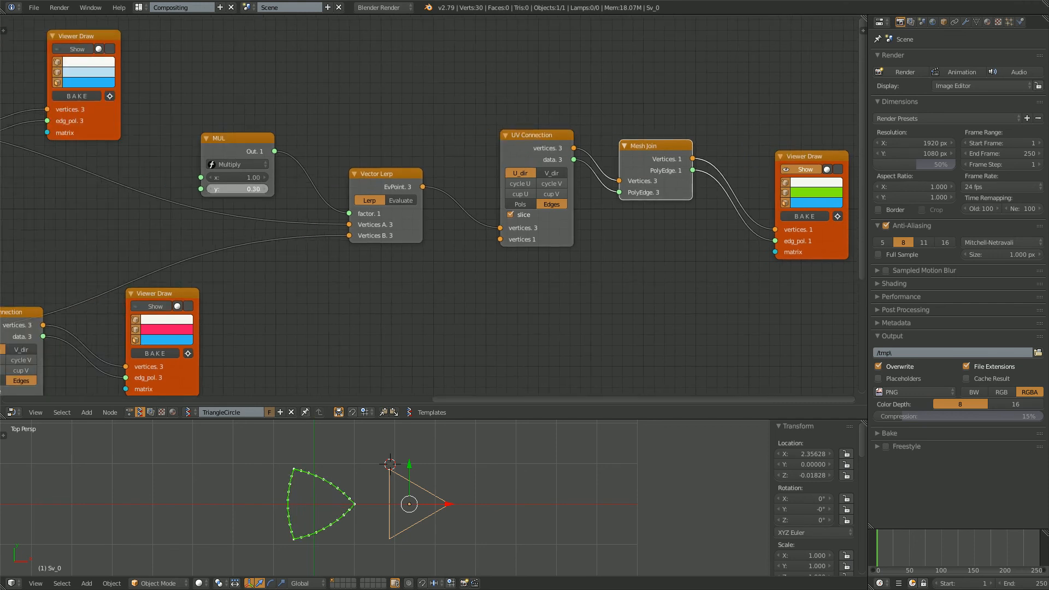
Bake the rounded triangle and move it along X past the first baked triangle
middle_click_drag(491, 273, 148, 278)
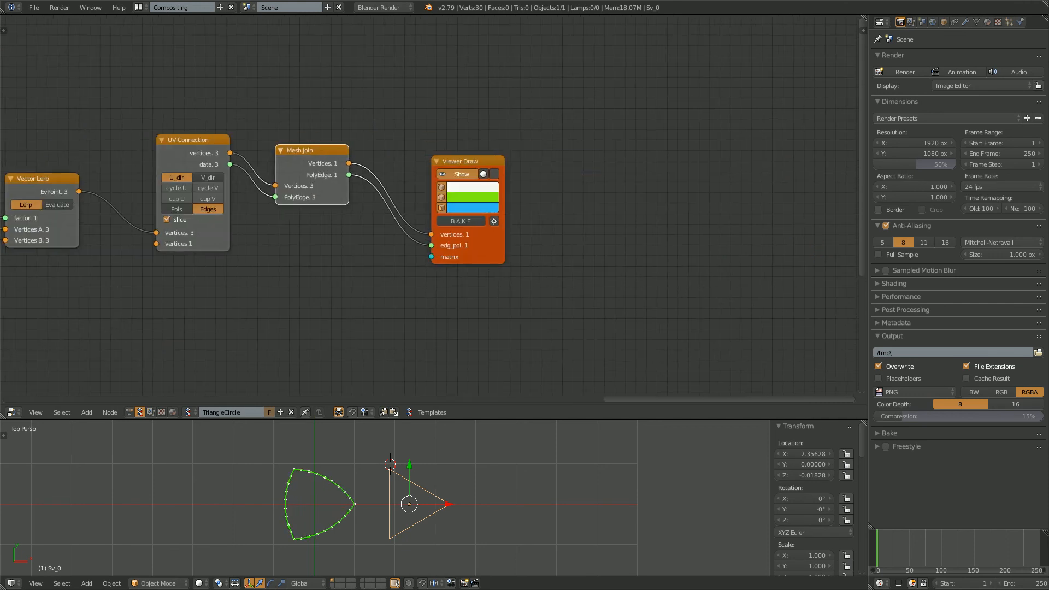
right_click(354, 504)
key("g")
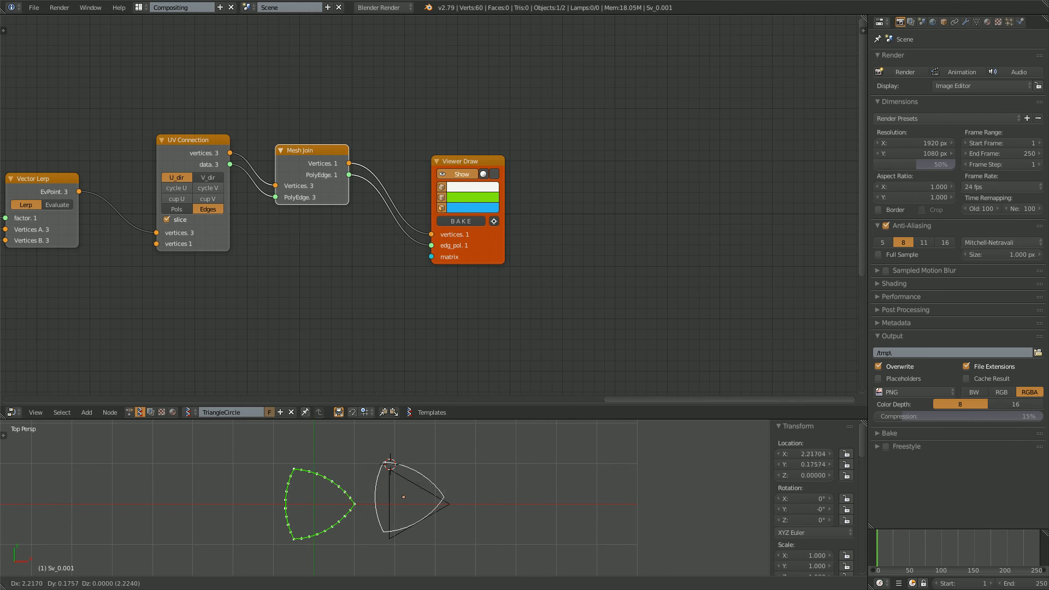
middle_click_drag(486, 511, 525, 515, "shift")
key("Escape")
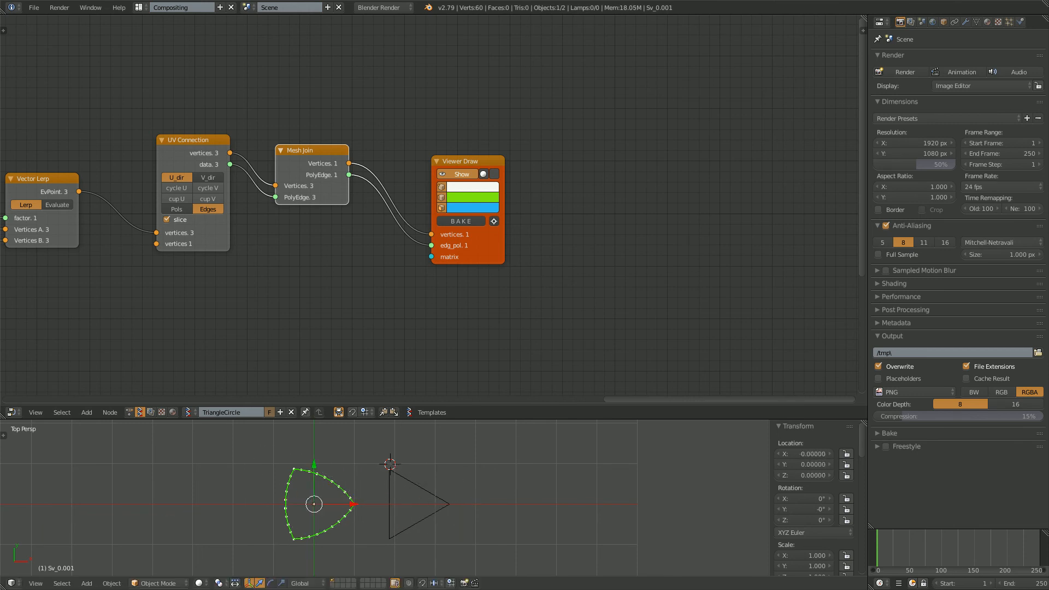
key("g")
key("x")
left_click(534, 504)
Set the Multiply node's y value to 1.00
middle_click_drag(465, 306, 758, 326)
key("Return")
Bake the circle and move it along X to about 7.14, past the other baked shapes
middle_click_drag(601, 327, 421, 323)
key("g")
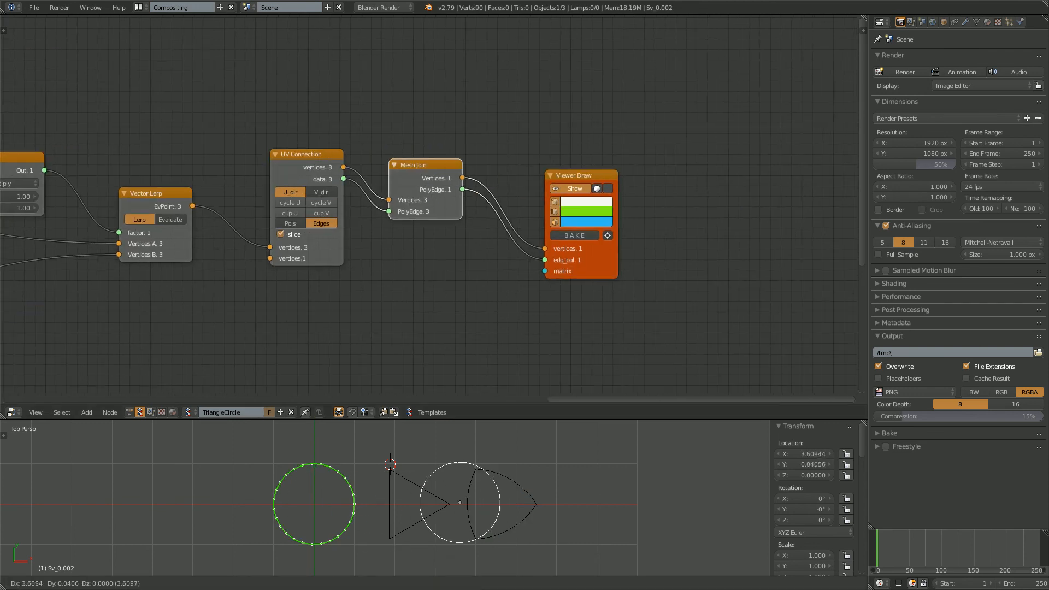
key("Escape")
left_click_drag(353, 503, 642, 504)
Set the Multiply node's y value to 3.06 and bake the three-lobed shape
middle_click_drag(404, 322, 668, 316)
left_click_drag(270, 202, 328, 201)
scroll(271, 190, "down", 1)
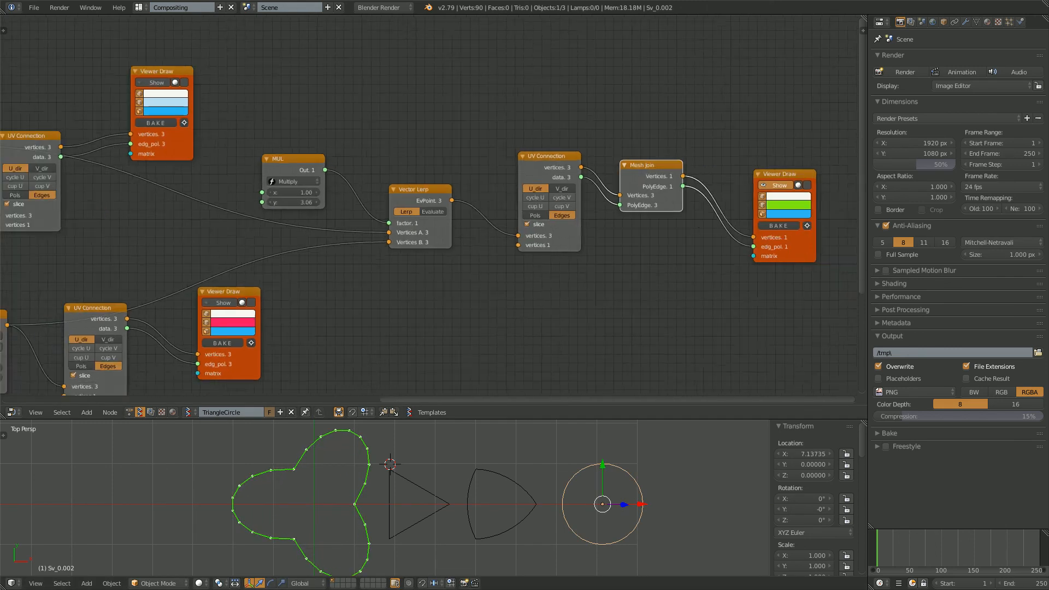
middle_click_drag(432, 205, 241, 179)
left_click(587, 198)
mouse_move(587, 199)
middle_mouse_down()
mouse_move(483, 183)
mouse_move(702, 207)
middle_mouse_up()
scroll(483, 183, "down", 1)
scroll(361, 497, "down", 2)
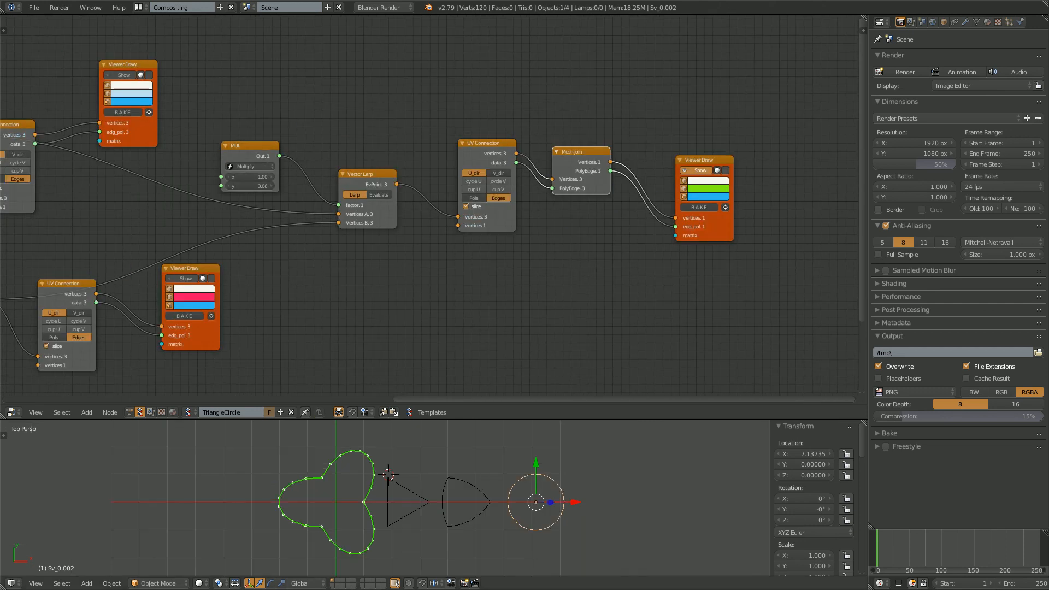
mouse_move(360, 497)
middle_mouse_down()
mouse_move(305, 475)
mouse_move(367, 486)
middle_mouse_up()
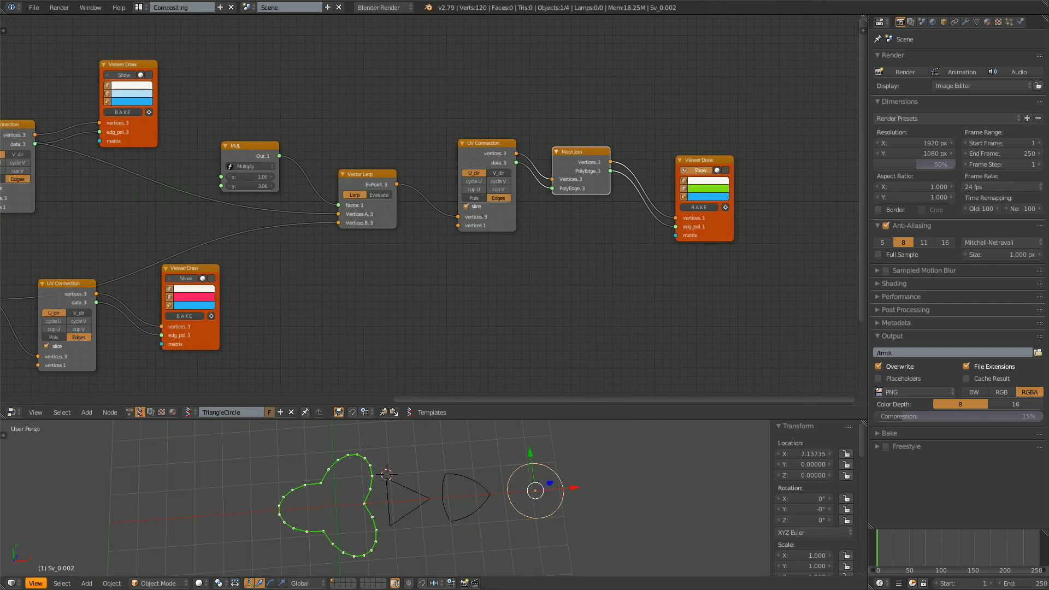
Switch the 3D view to the top view and move the baked three-lobed shape along X to about 10.86, past the circle
left_click(35, 583)
left_click(46, 533)
middle_click_drag(393, 500, 286, 491, "shift")
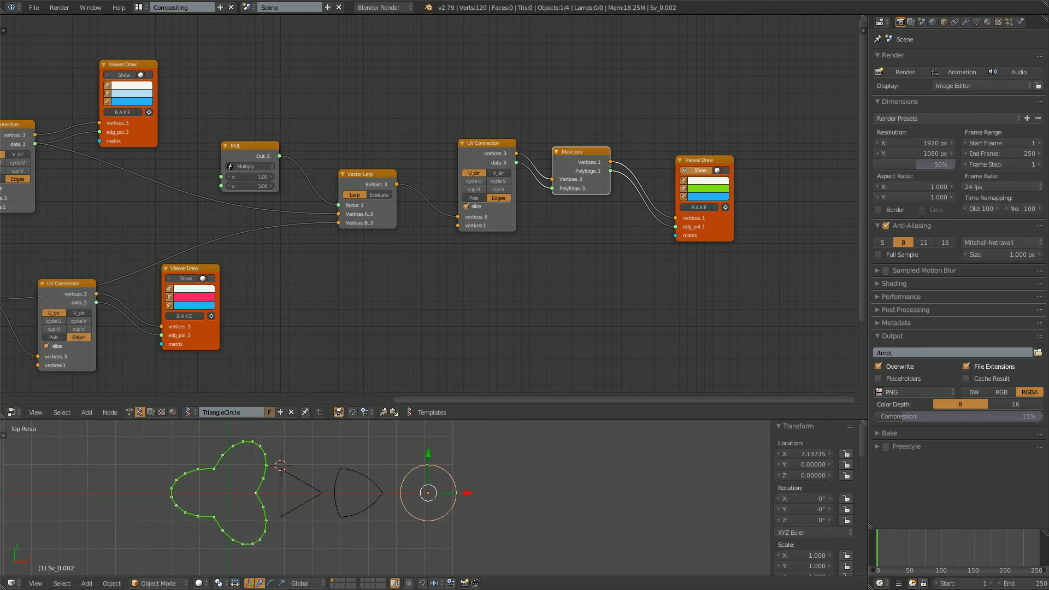
right_click(263, 506)
left_click_drag(265, 492, 570, 493)
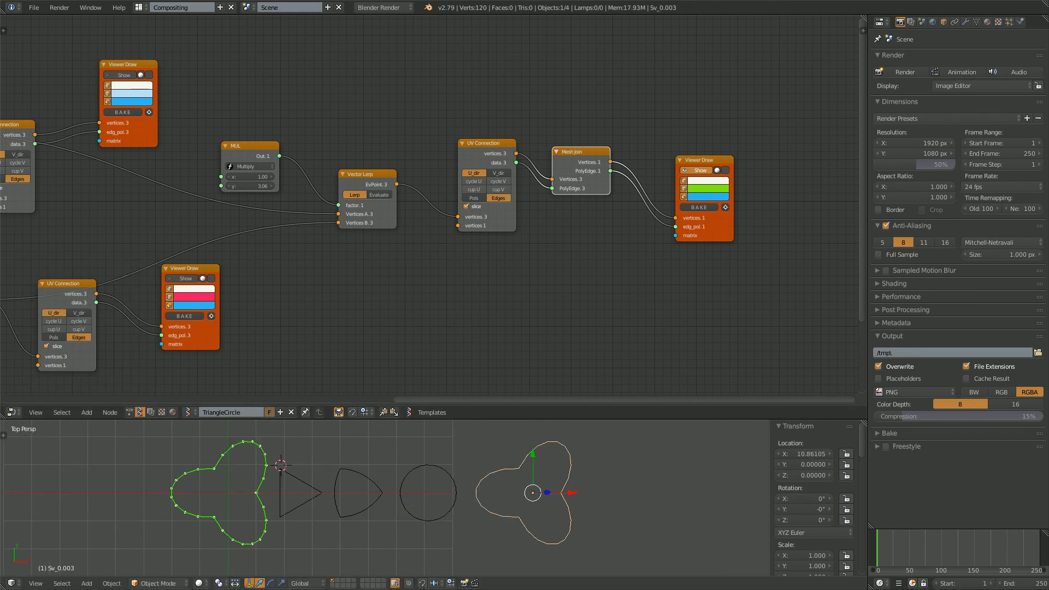
Set the Multiply node's y value to -0.33
middle_click_drag(430, 235, 544, 268)
left_click_drag(366, 219, 309, 219)
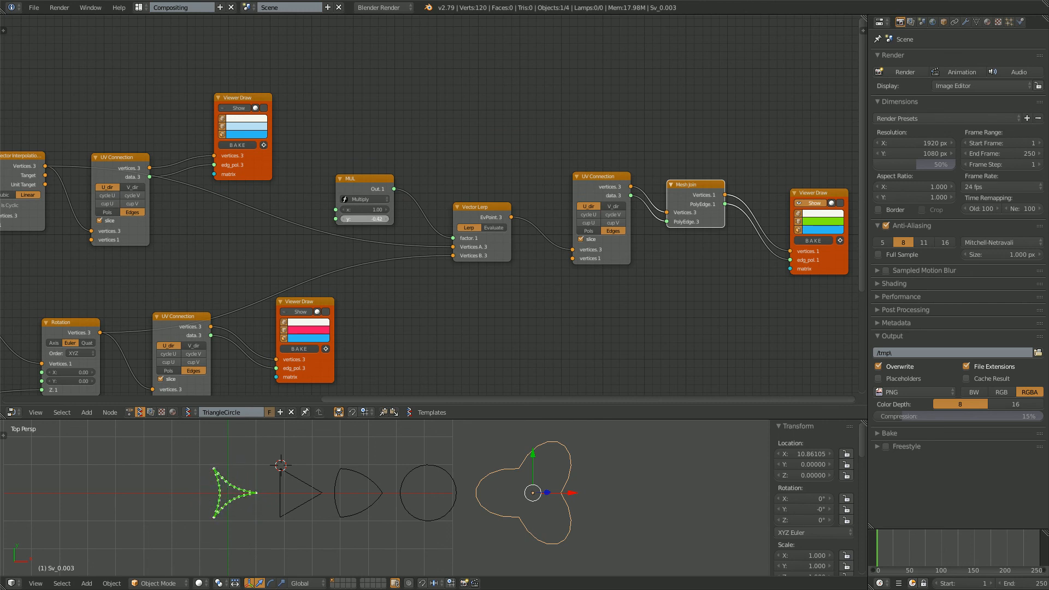
Enlarge the 3D viewport by shrinking the node editor, and deselect all objects
scroll(385, 494, "up", 2)
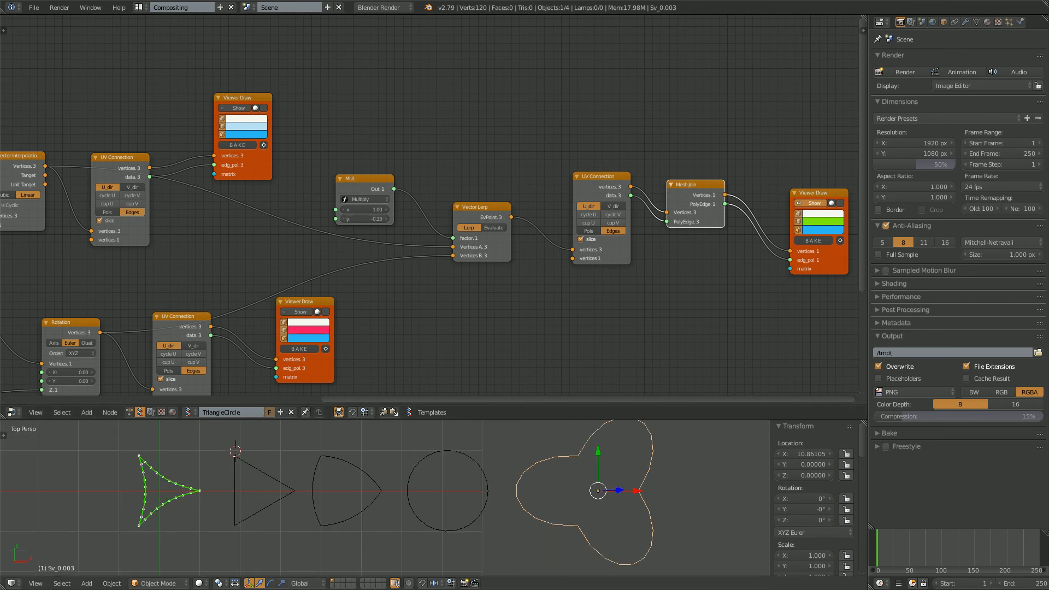
left_click_drag(436, 419, 437, 301)
scroll(437, 438, "down", 2)
middle_click_drag(437, 437, 385, 441, "shift")
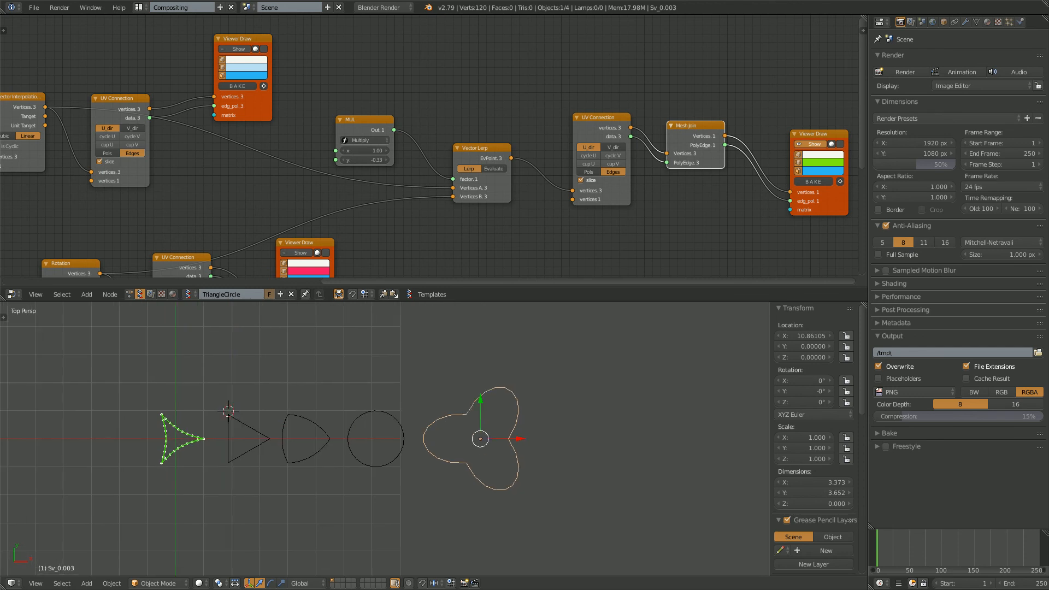
scroll(385, 439, "up", 1)
scroll(385, 438, "down", 1)
middle_click_drag(385, 438, 434, 430, "shift")
scroll(439, 431, "up", 1)
key("a")
Tidy the node layout by moving Vector Lerp up slightly and the last UV Connection node closer to it
middle_click_drag(494, 210, 475, 212)
scroll(475, 208, "up", 1)
left_click_drag(470, 157, 460, 148)
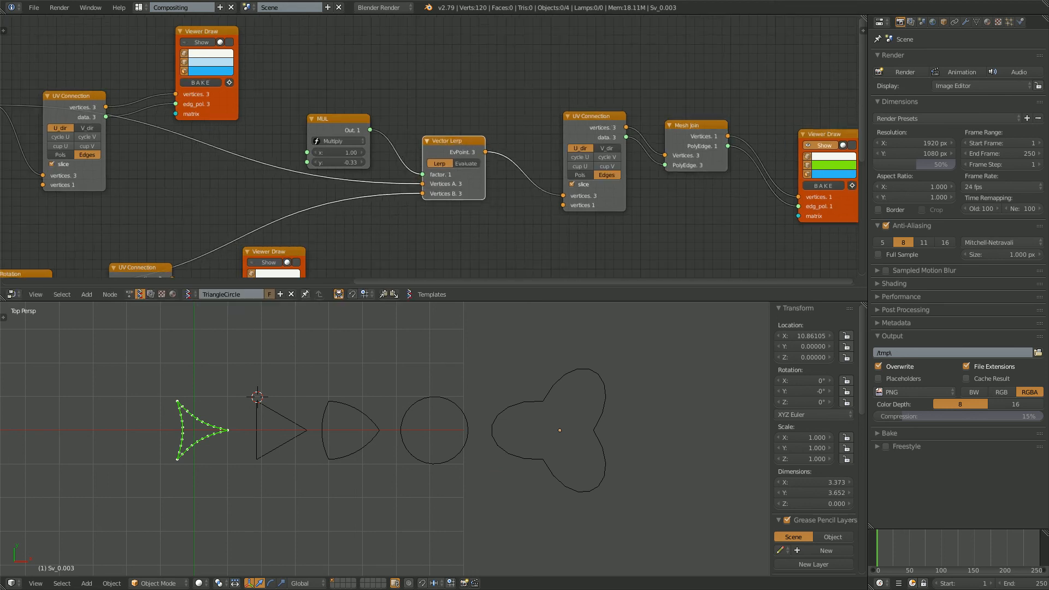
scroll(460, 148, "up", 3)
middle_click_drag(623, 118, 476, 145)
left_click_drag(481, 143, 440, 143)
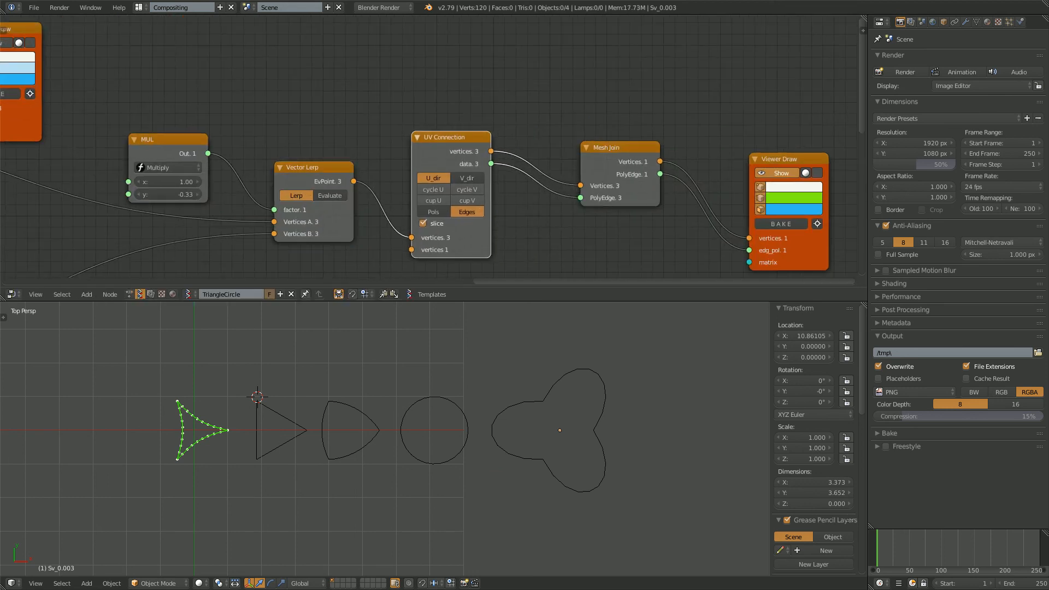
Rearrange the lower nodes by shifting the list input node slightly and moving the Stethoscope node down beside Range Float
middle_click_drag(439, 144, 748, 113)
scroll(747, 113, "down", 4)
middle_click_drag(421, 174, 444, 93)
scroll(437, 131, "down", 4)
scroll(437, 131, "up", 1)
scroll(525, 76, "up", 2)
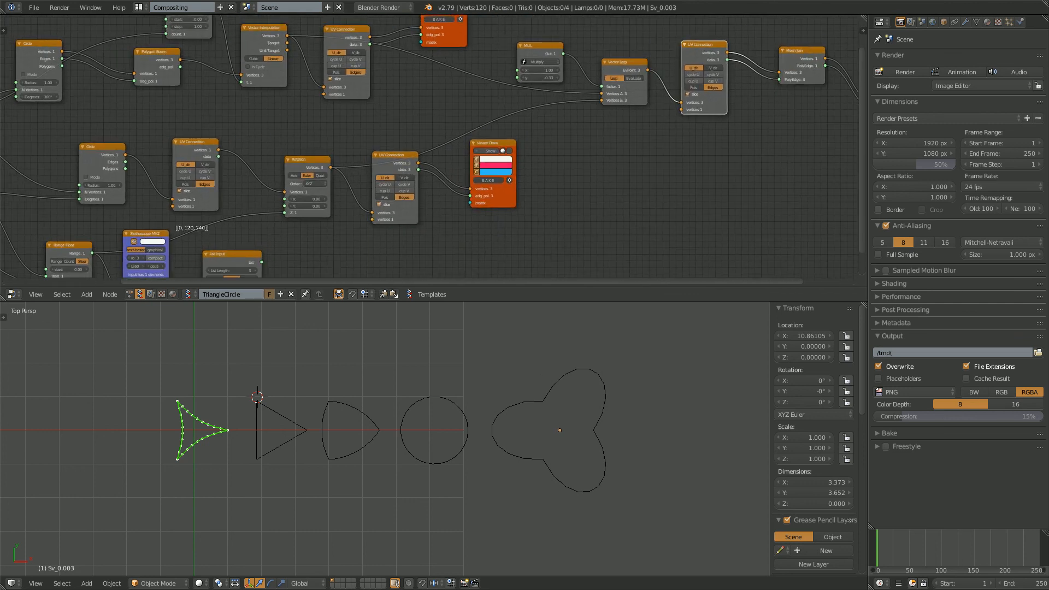
middle_click_drag(435, 139, 496, 153)
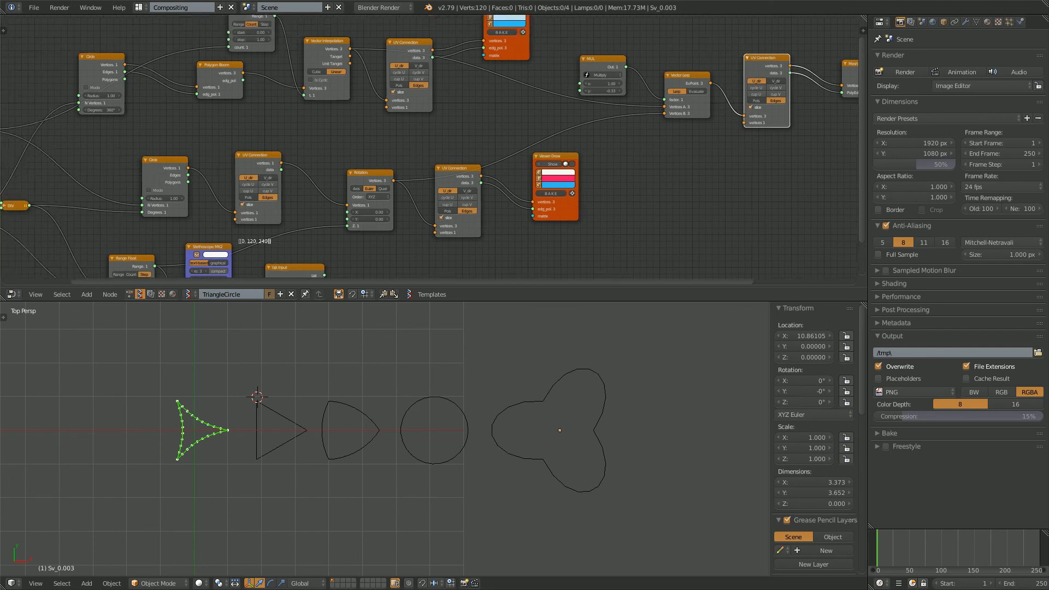
scroll(496, 153, "down", 2)
scroll(276, 123, "up", 2)
middle_click_drag(327, 230, 340, 164)
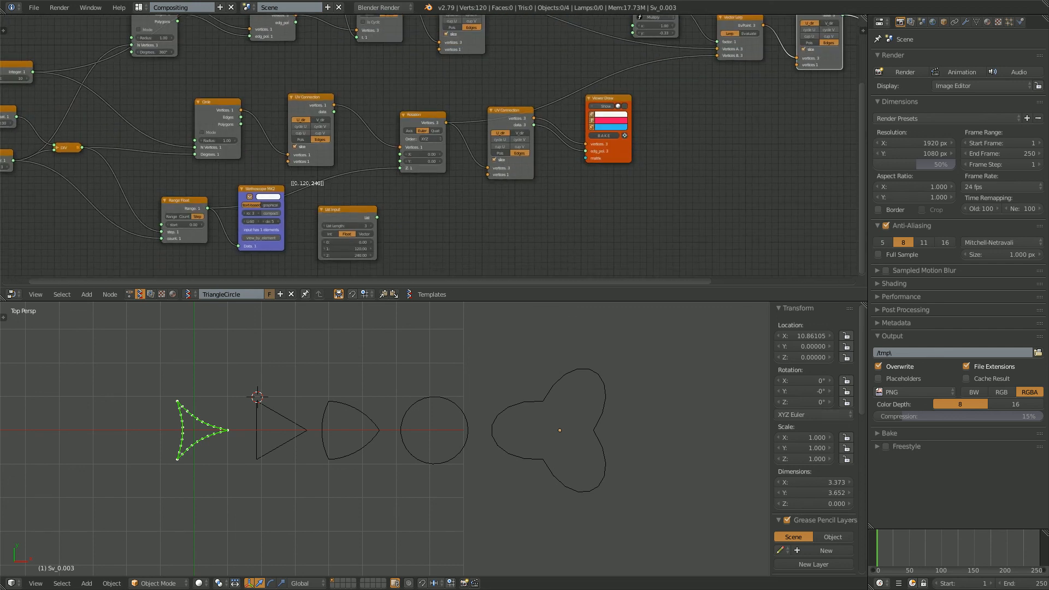
left_click_drag(348, 210, 358, 218)
left_click_drag(261, 189, 260, 220)
middle_click_drag(261, 220, 281, 195)
Place the 3D cursor on the three-lobed shape's upper outline and select that baked shape
left_click(564, 374)
scroll(564, 374, "up", 2)
right_click(563, 375)
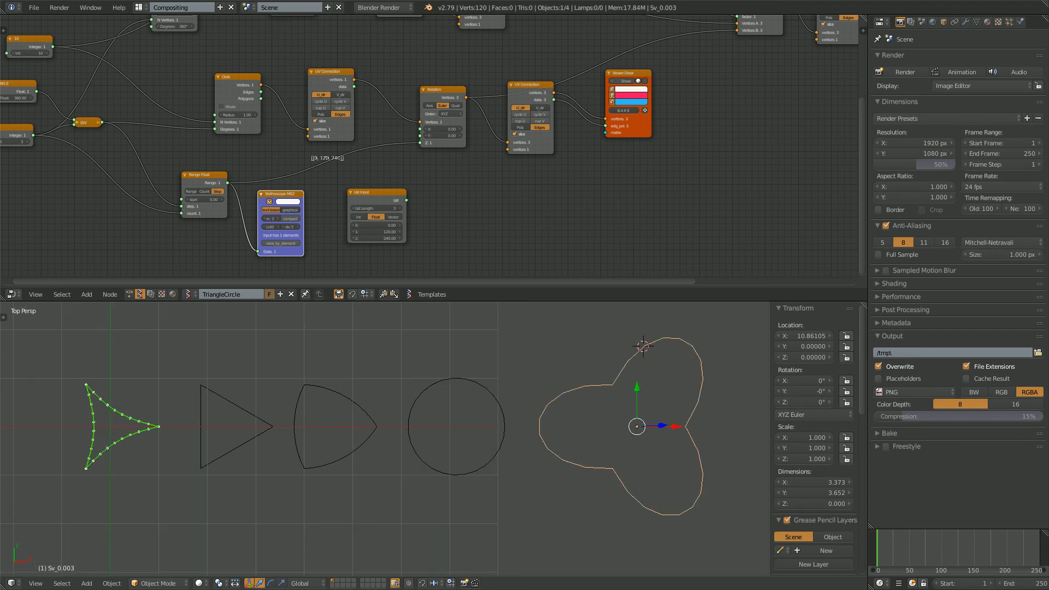
scroll(563, 374, "down", 1)
middle_click_drag(564, 375, 587, 385, "shift")
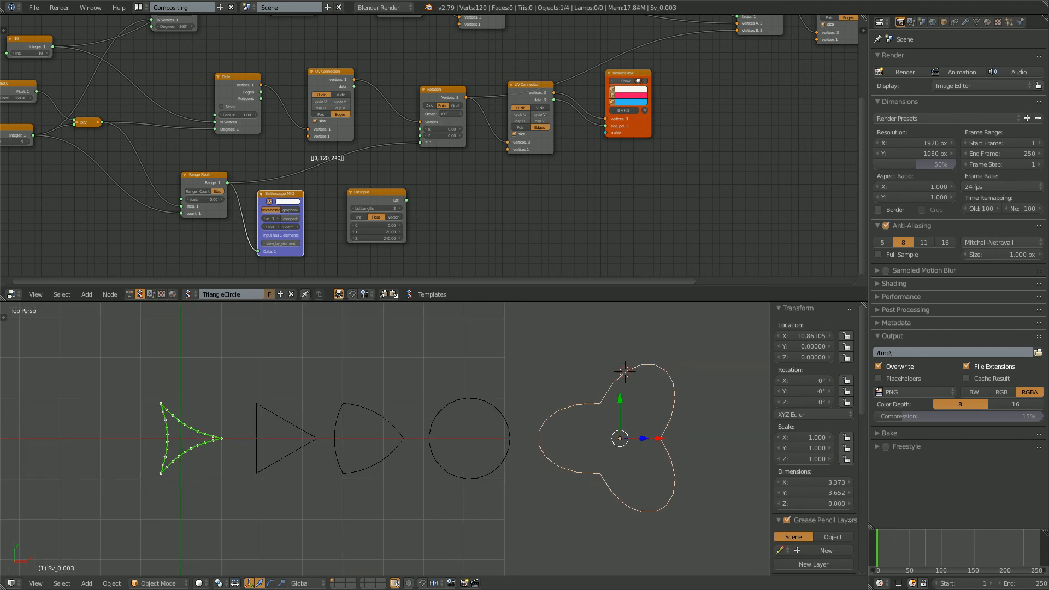